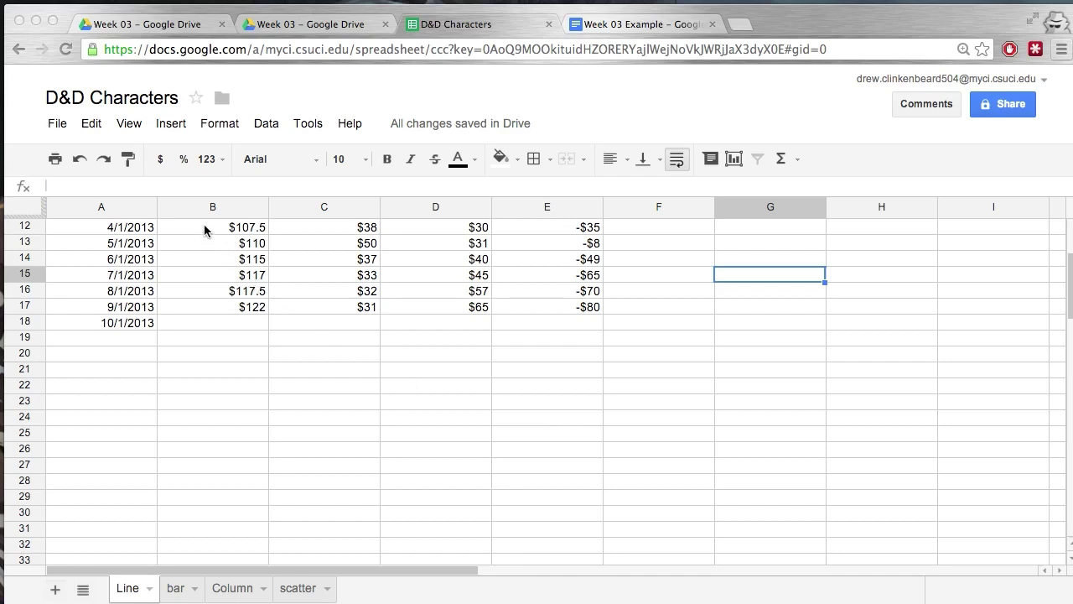
- Start a new chart from the dollar values in cells B12 to B17
{"action": "left_click_drag", "start_coordinate": [203, 231], "coordinate": [212, 303]}
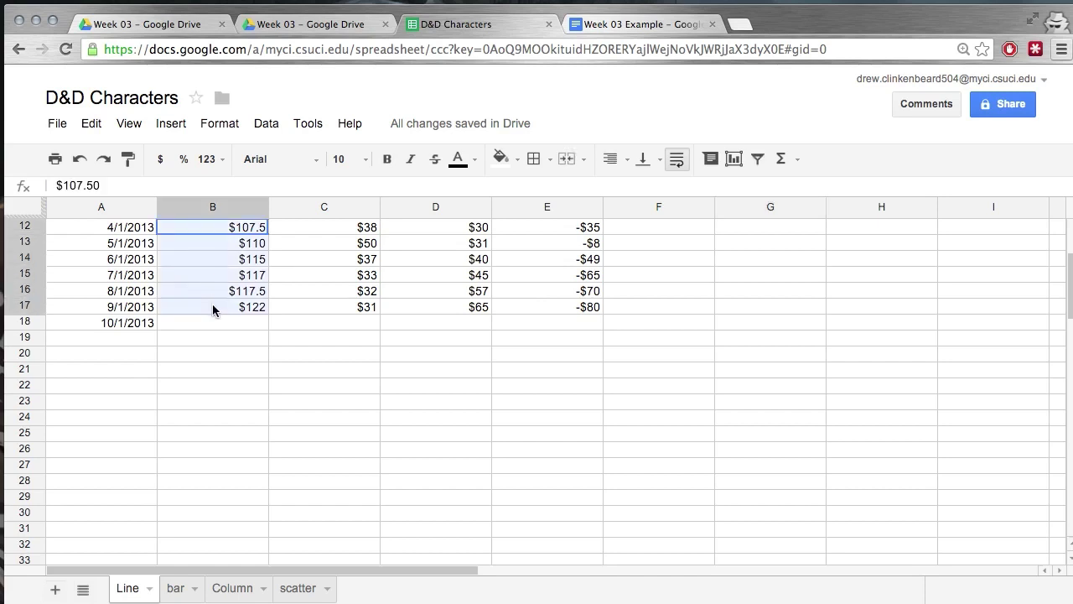
{"action": "left_click_drag", "start_coordinate": [222, 229], "coordinate": [218, 308]}
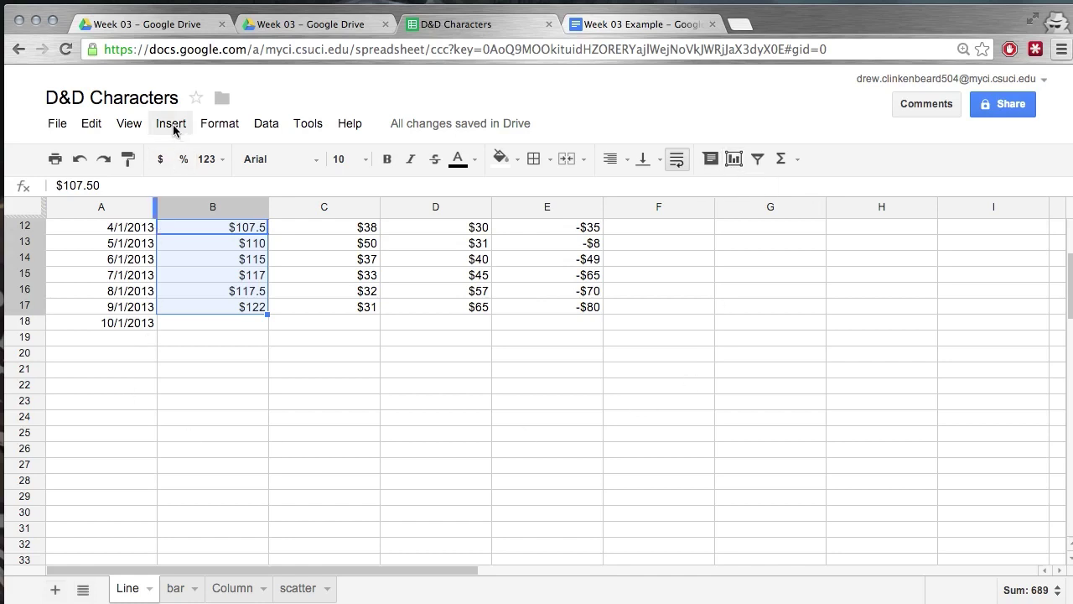
{"action": "left_click_drag", "start_coordinate": [210, 233], "coordinate": [213, 308]}
{"action": "left_click", "coordinate": [170, 124]}
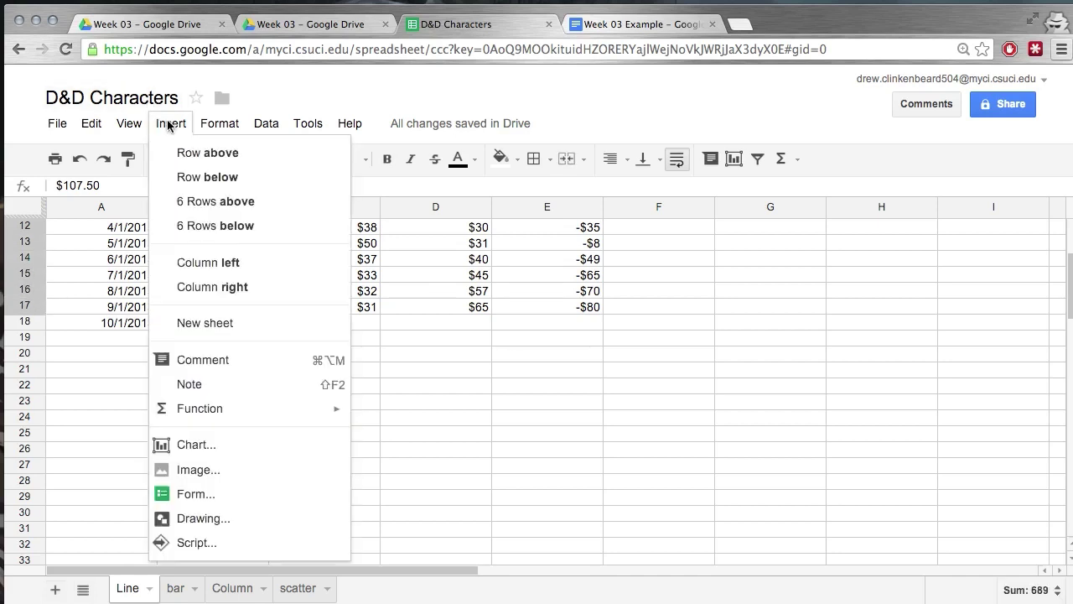
{"action": "left_click", "coordinate": [204, 457]}
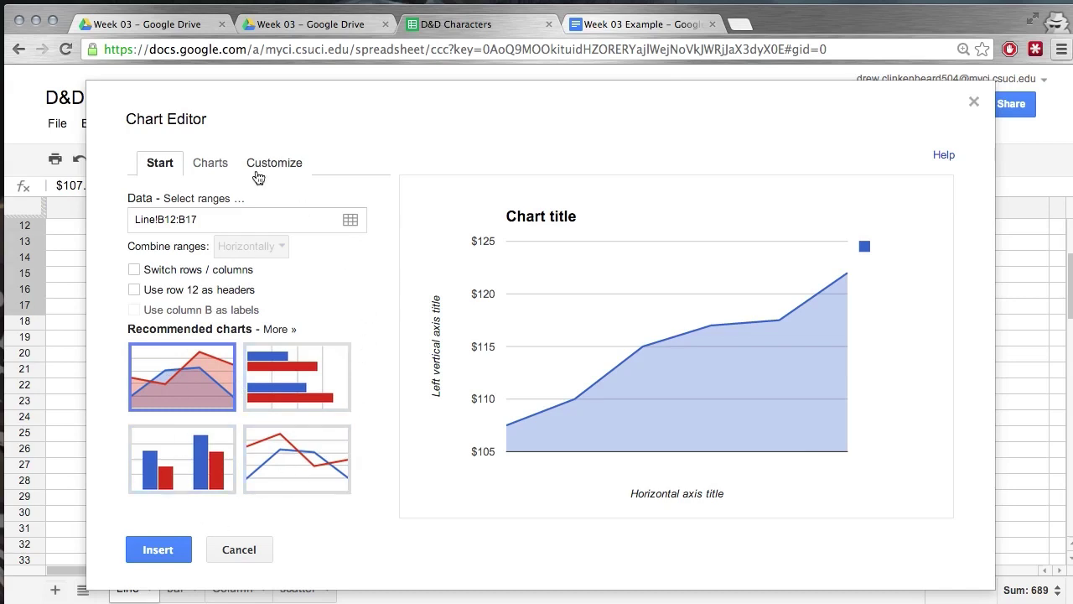
- Insert the data as a standard flat pie chart and move it beside the data, over columns D to G
{"action": "left_click", "coordinate": [211, 165]}
{"action": "left_click", "coordinate": [173, 360]}
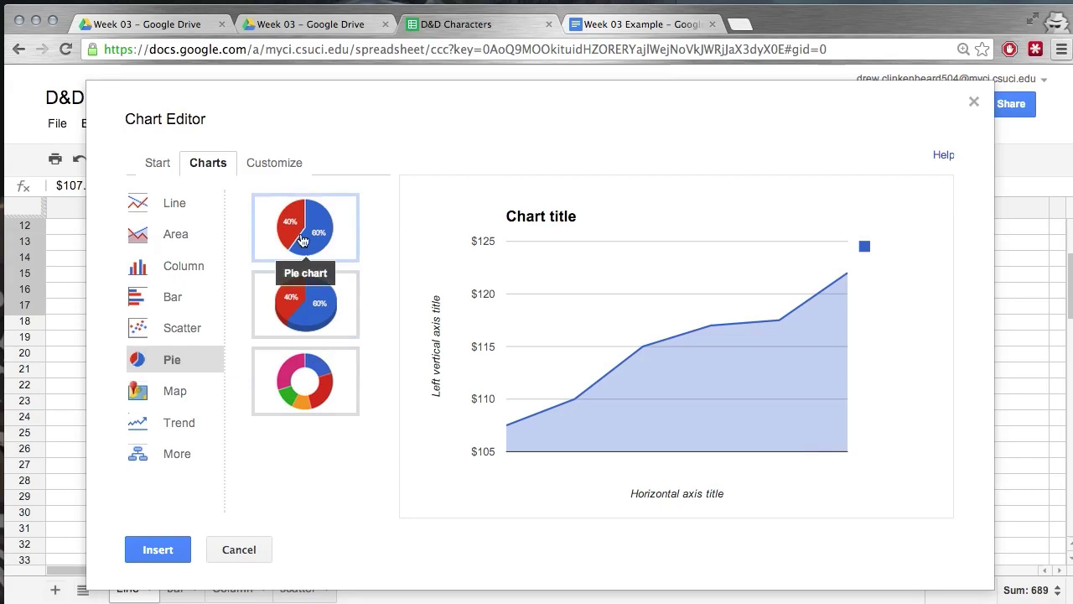
{"action": "left_click", "coordinate": [303, 241]}
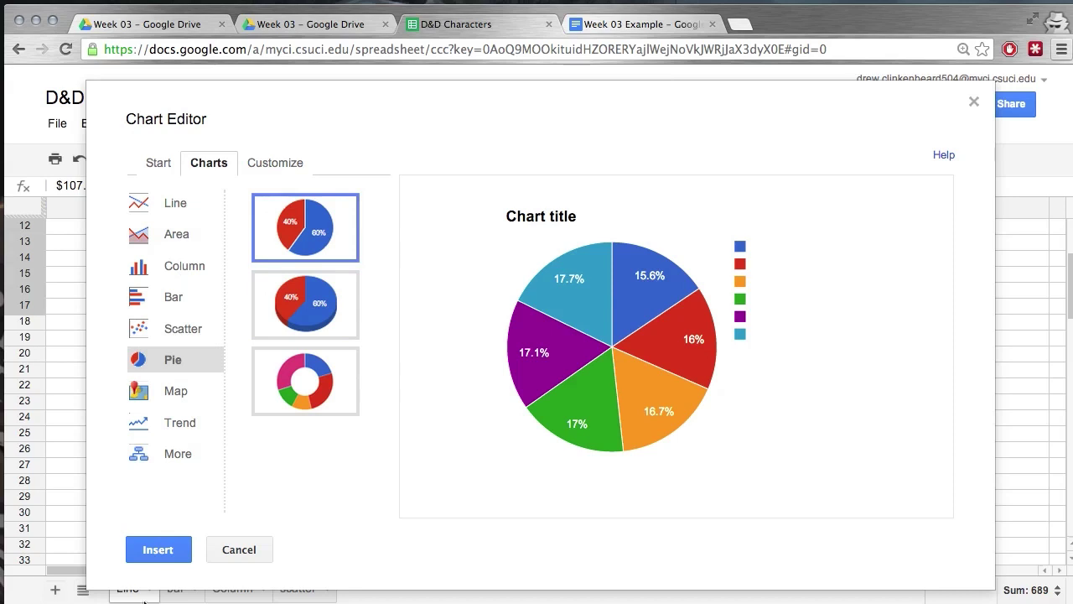
{"action": "left_click", "coordinate": [150, 550]}
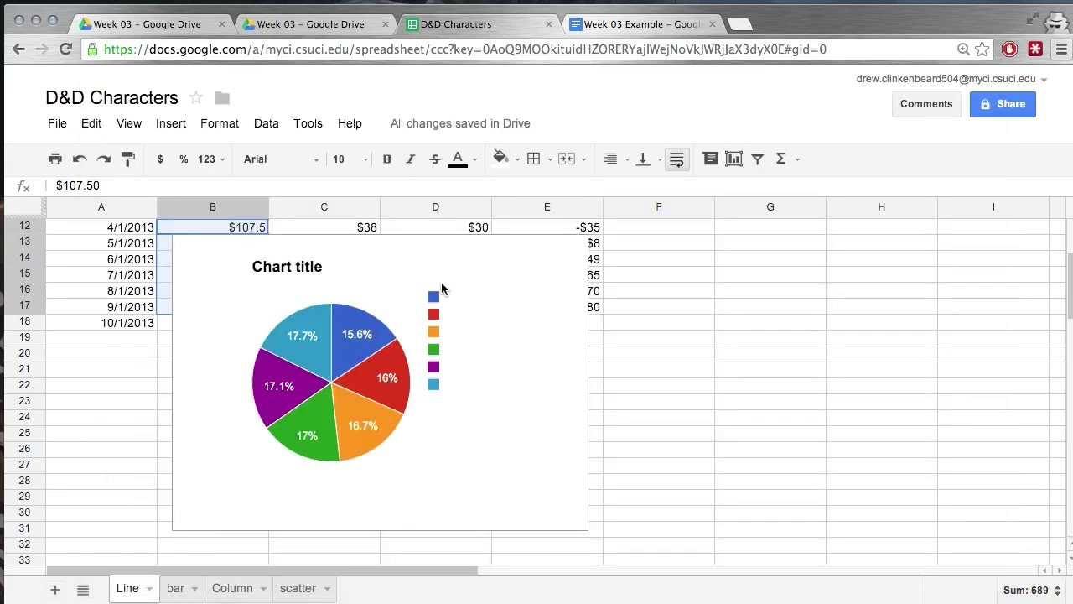
{"action": "left_click", "coordinate": [426, 240]}
{"action": "left_click_drag", "start_coordinate": [505, 227], "coordinate": [842, 321]}
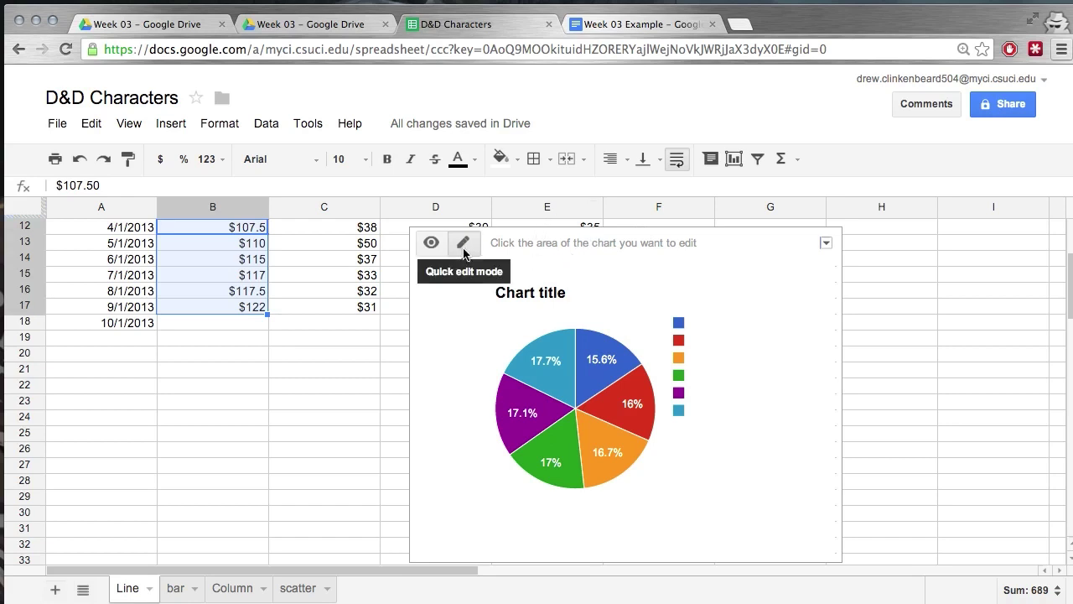
- Try to replace the chart title with "Pie Ch" in quick edit mode
{"action": "left_click", "coordinate": [545, 296]}
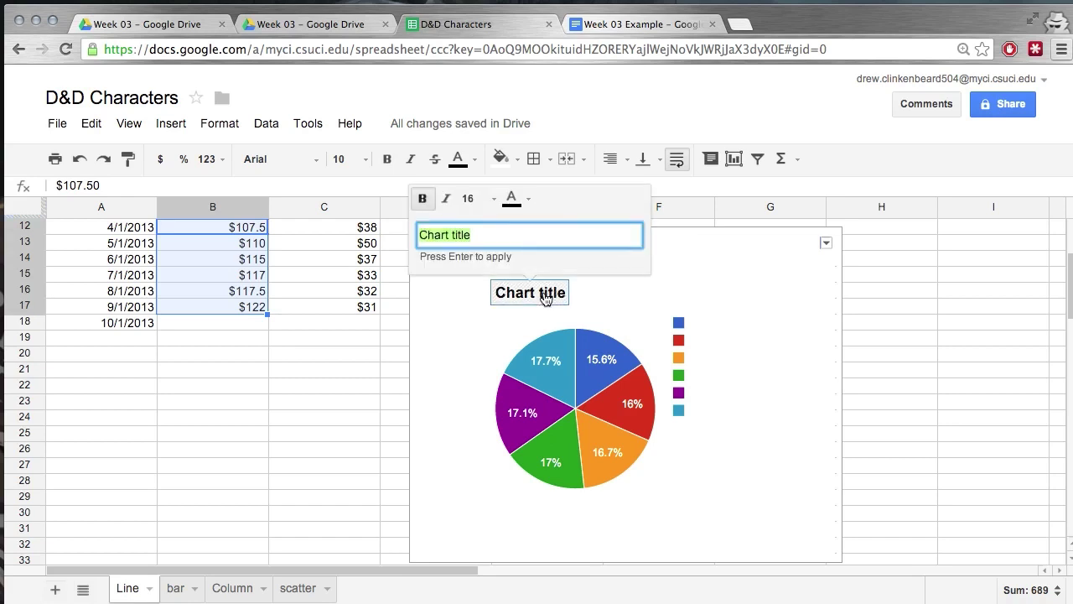
{"action": "type", "text": "Pie Ch"}
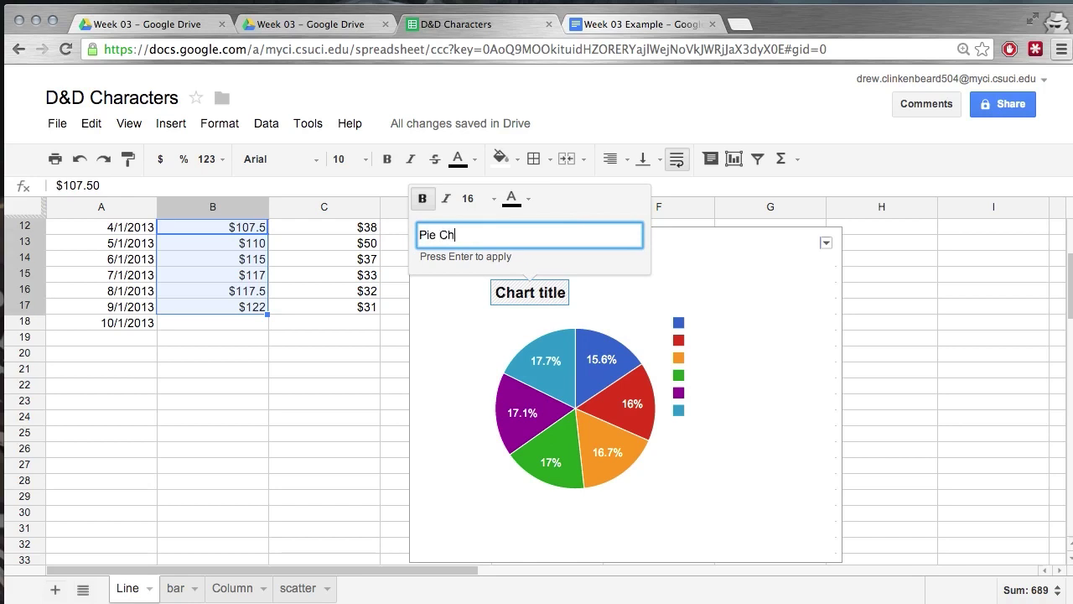
{"action": "left_click", "coordinate": [553, 352]}
{"action": "left_click", "coordinate": [555, 329]}
{"action": "left_click", "coordinate": [782, 434]}
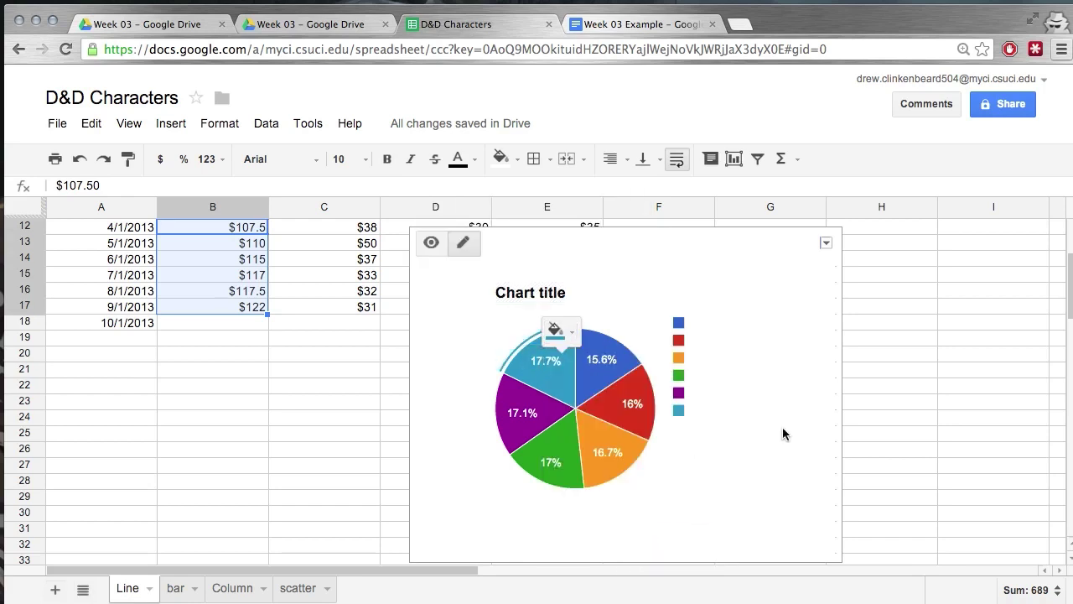
{"action": "left_click", "coordinate": [783, 433]}
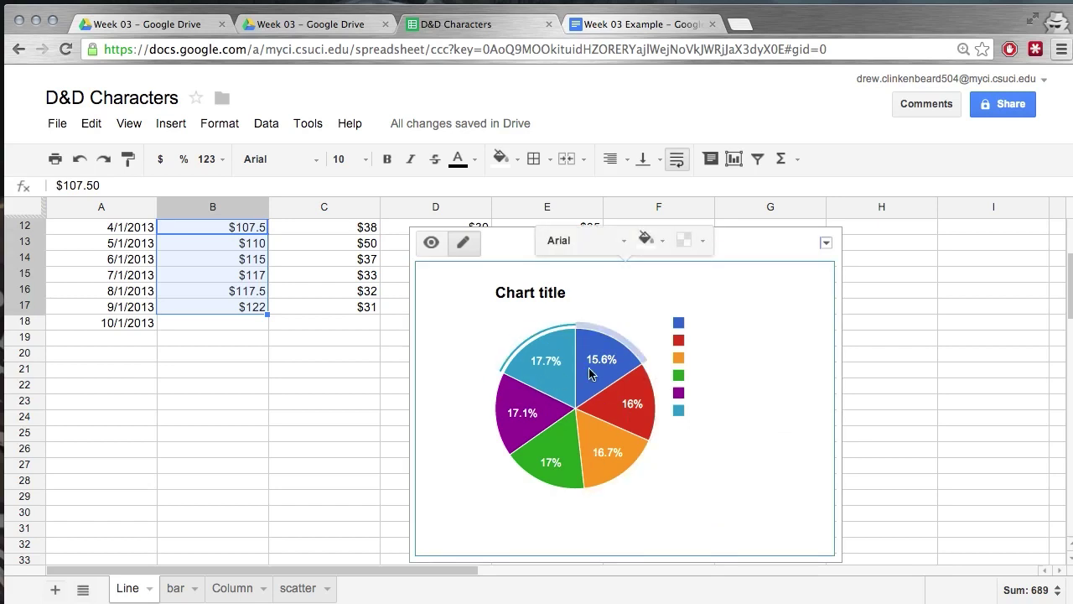
- Change the fill colour of the 16% slice to bright red
{"action": "left_click", "coordinate": [641, 409]}
{"action": "left_click", "coordinate": [648, 387]}
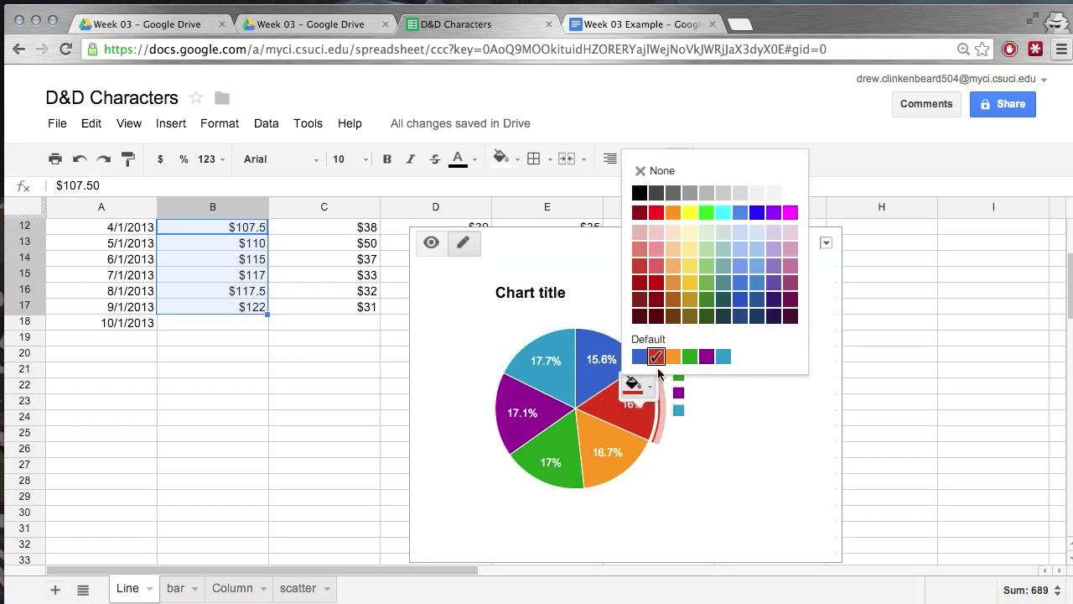
{"action": "left_click", "coordinate": [657, 212]}
{"action": "left_click", "coordinate": [685, 409]}
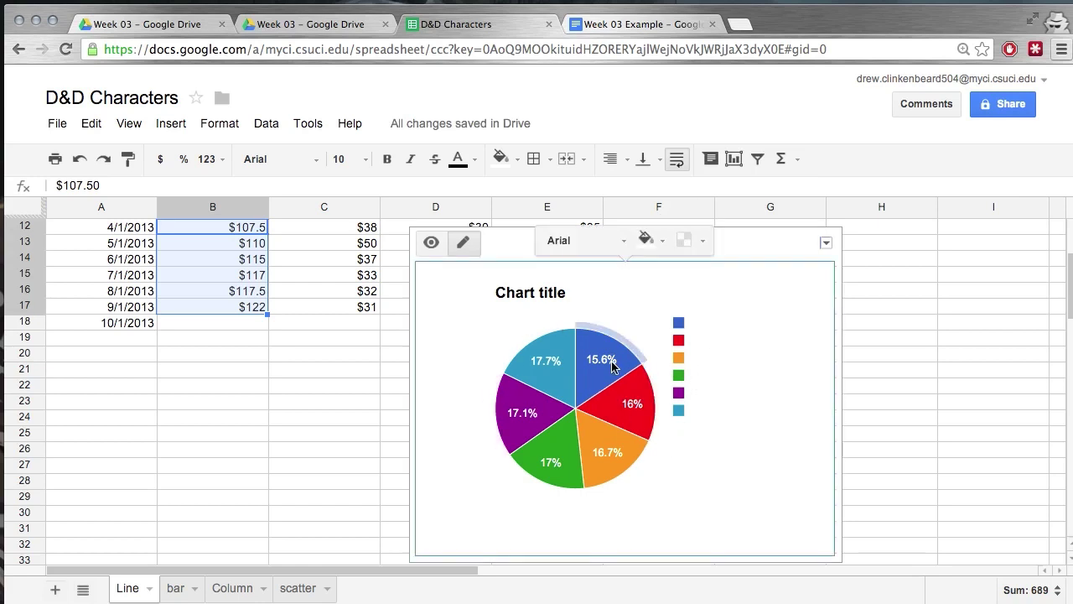
- Set the chart's font to SansSerif
{"action": "left_click", "coordinate": [597, 339]}
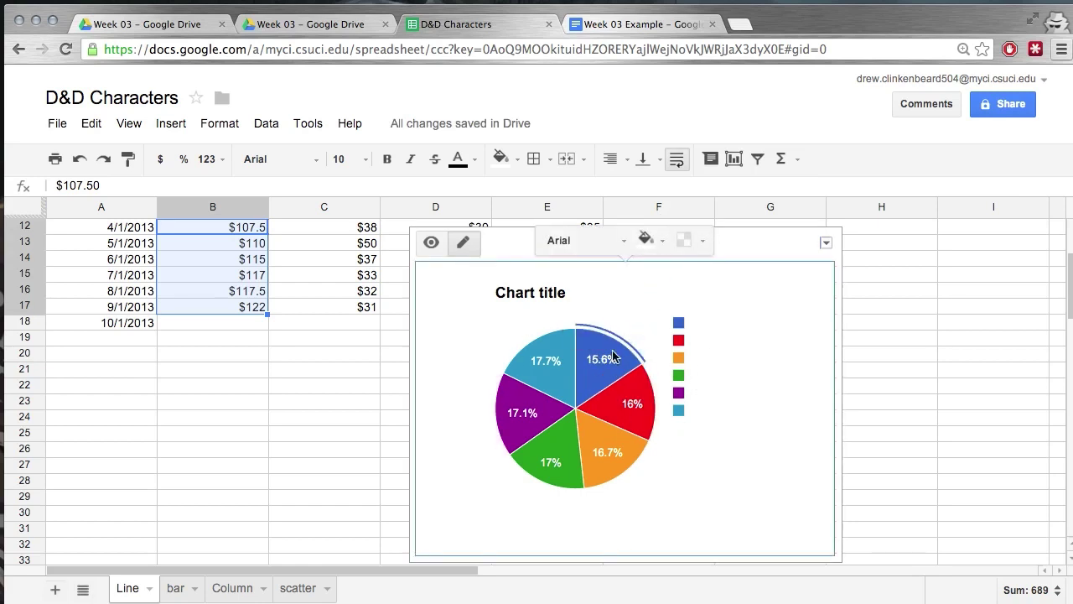
{"action": "left_click", "coordinate": [571, 241]}
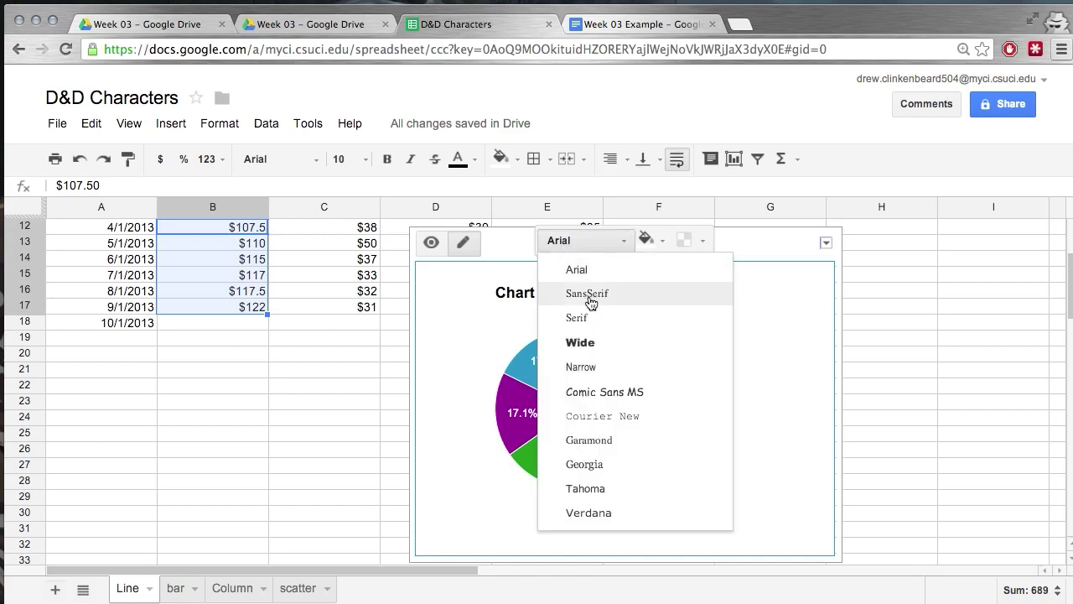
{"action": "left_click", "coordinate": [589, 294]}
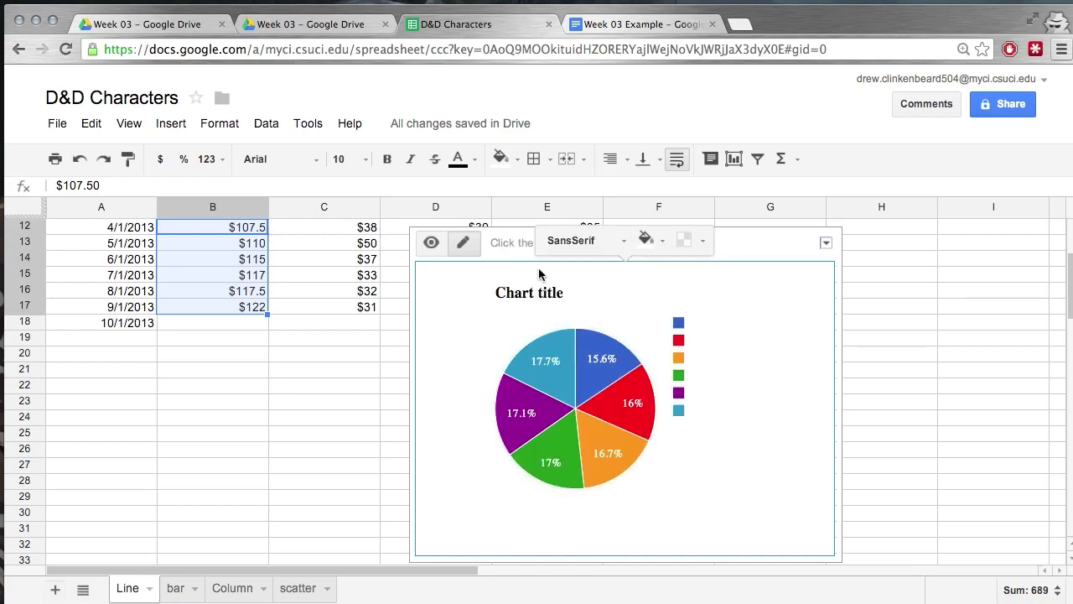
- Switch the pie chart to view mode and examine the values of its individual slices
{"action": "left_click", "coordinate": [438, 242]}
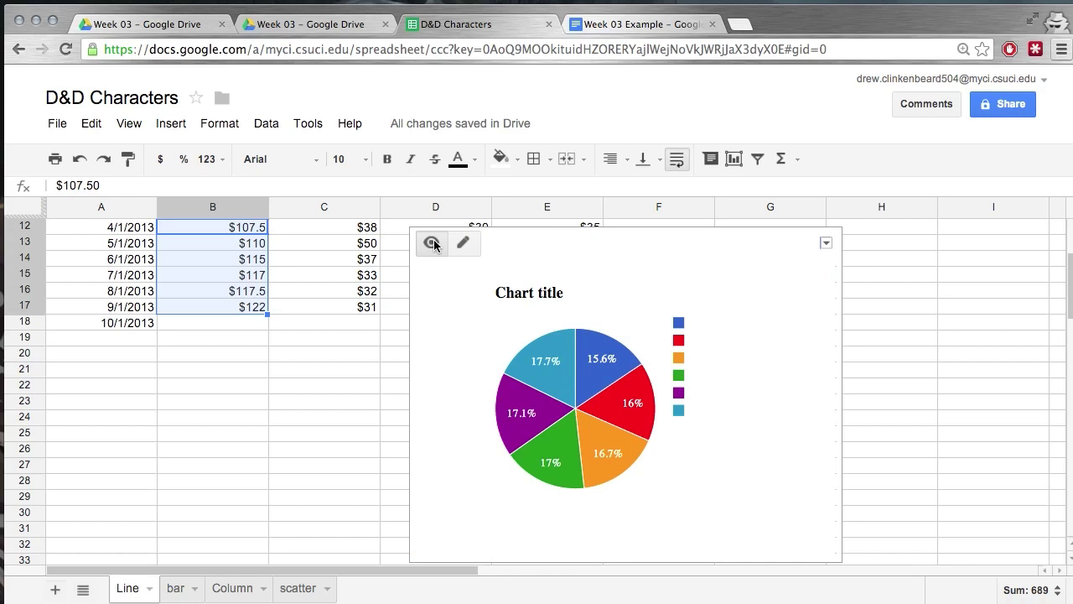
{"action": "mouse_move", "coordinate": [585, 375]}
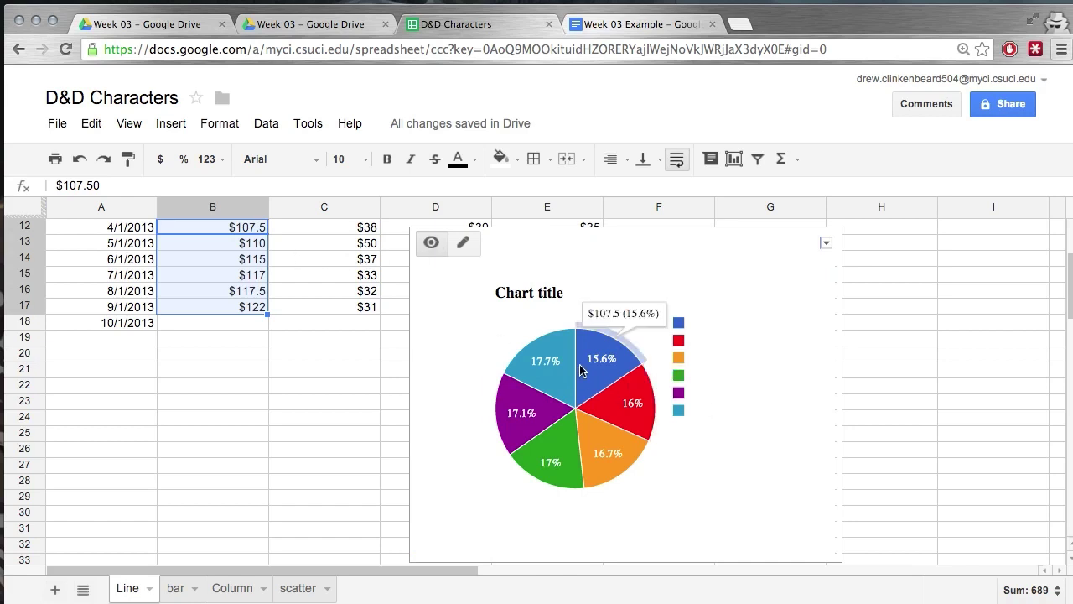
{"action": "mouse_move", "coordinate": [609, 459]}
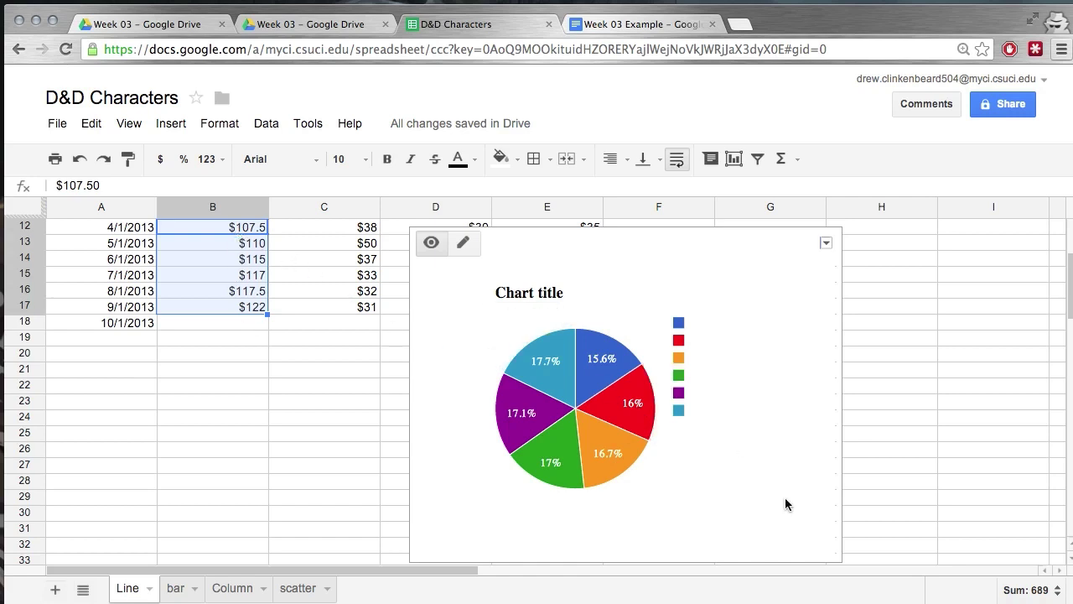
{"action": "mouse_move", "coordinate": [526, 411]}
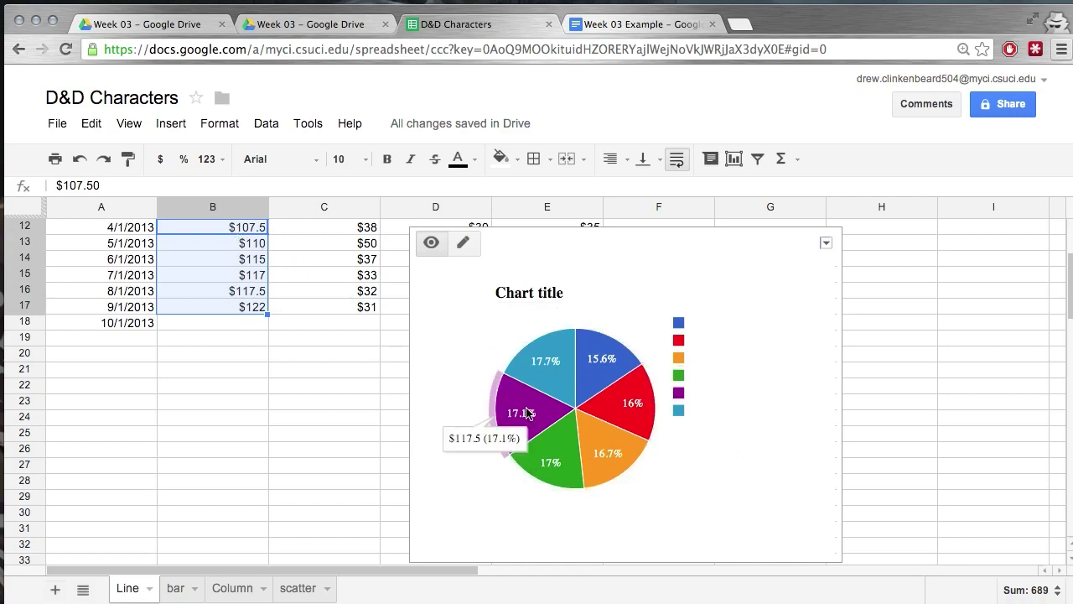
{"action": "mouse_move", "coordinate": [642, 425]}
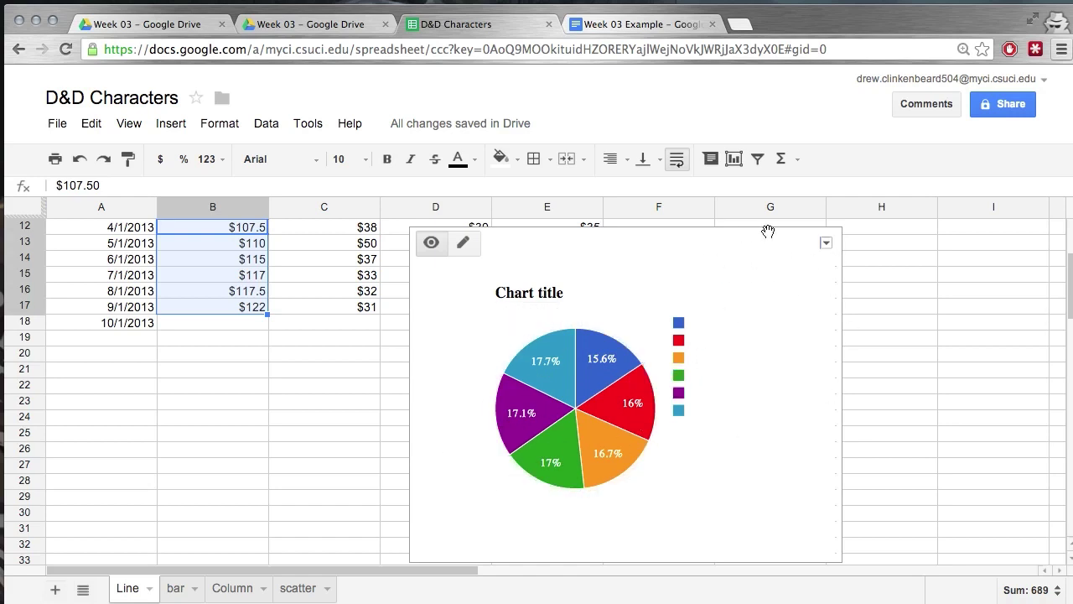
- Open the pie chart's advanced editing and set its slice text to Value
{"action": "left_click", "coordinate": [826, 245]}
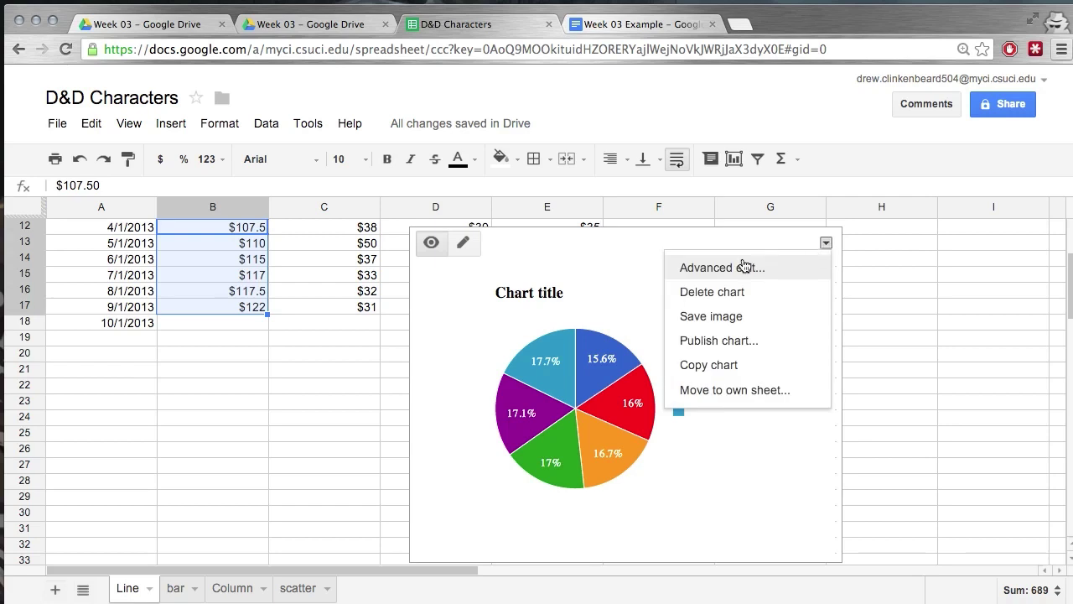
{"action": "left_click", "coordinate": [635, 274]}
{"action": "left_click", "coordinate": [826, 245]}
{"action": "left_click", "coordinate": [750, 276]}
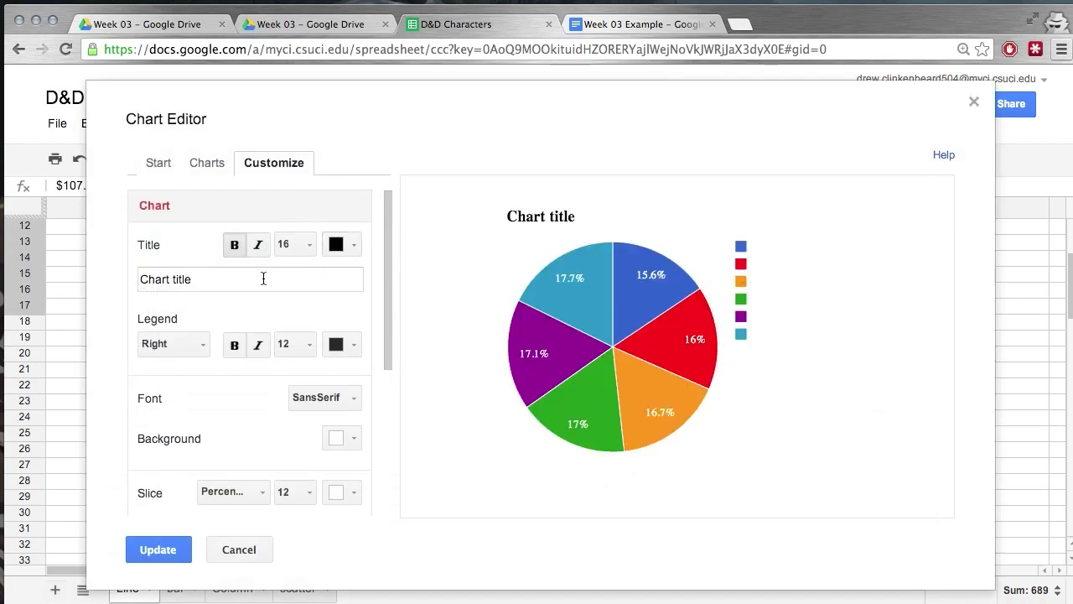
{"action": "scroll", "coordinate": [255, 418], "scroll_direction": "down", "scroll_amount": 5}
{"action": "scroll", "coordinate": [257, 424], "scroll_direction": "up", "scroll_amount": 5}
{"action": "left_click_drag", "start_coordinate": [388, 247], "coordinate": [384, 425]}
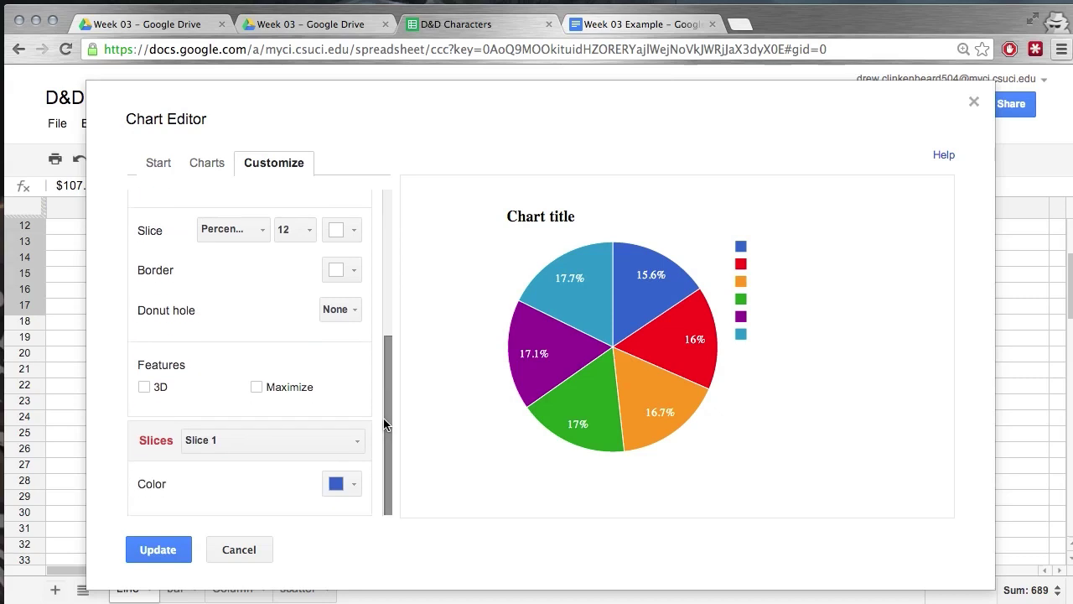
{"action": "left_click", "coordinate": [254, 229]}
{"action": "left_click", "coordinate": [249, 284]}
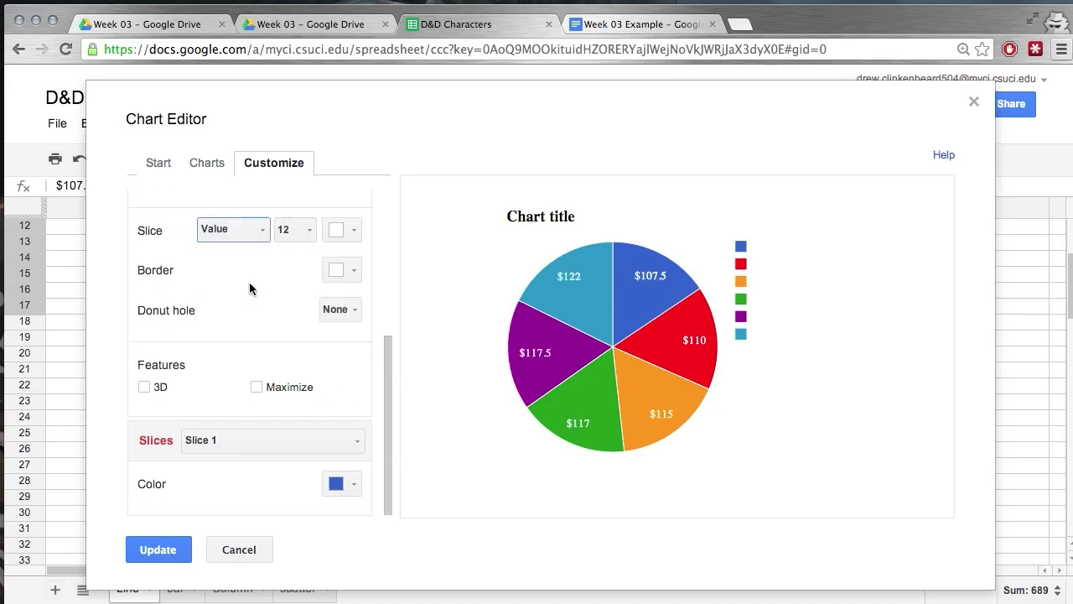
- Try the Label and Percentage options for the slice text, and set it back to Value
{"action": "left_click", "coordinate": [259, 232]}
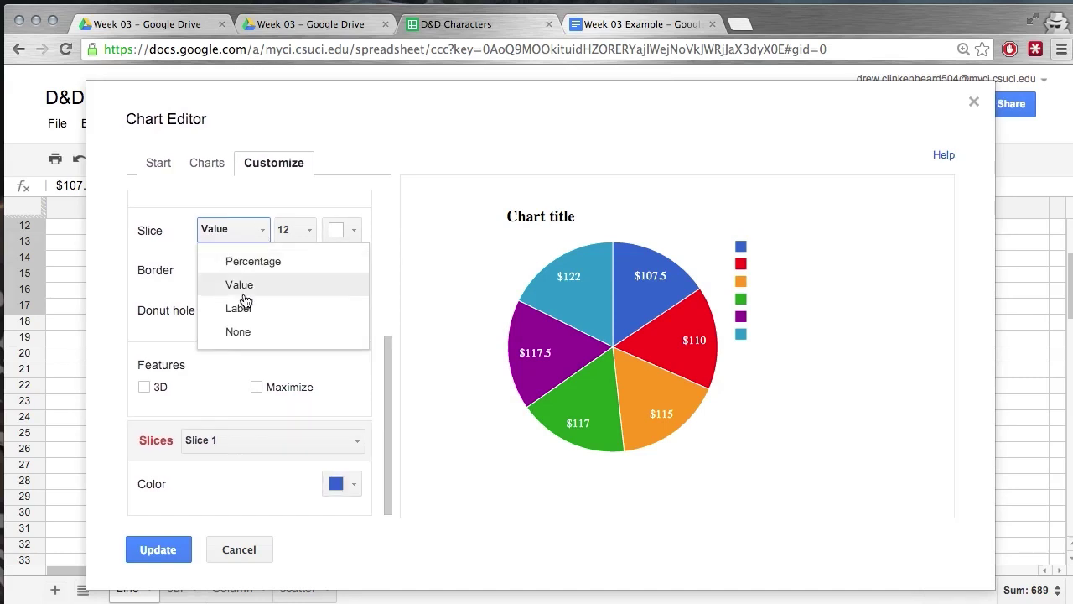
{"action": "left_click", "coordinate": [246, 309]}
{"action": "left_click", "coordinate": [260, 235]}
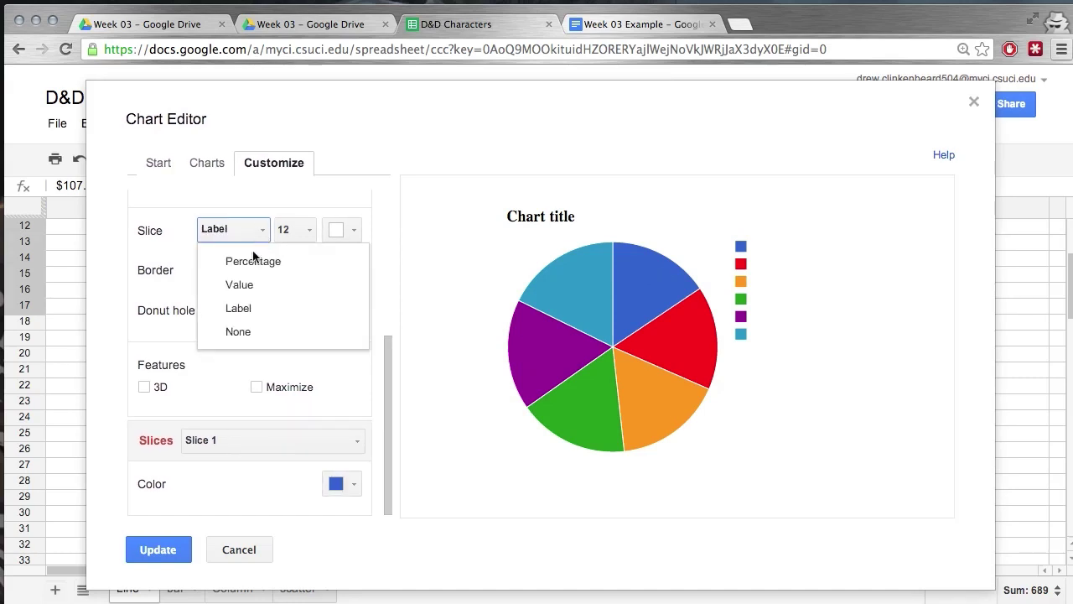
{"action": "left_click", "coordinate": [248, 265]}
{"action": "left_click", "coordinate": [258, 237]}
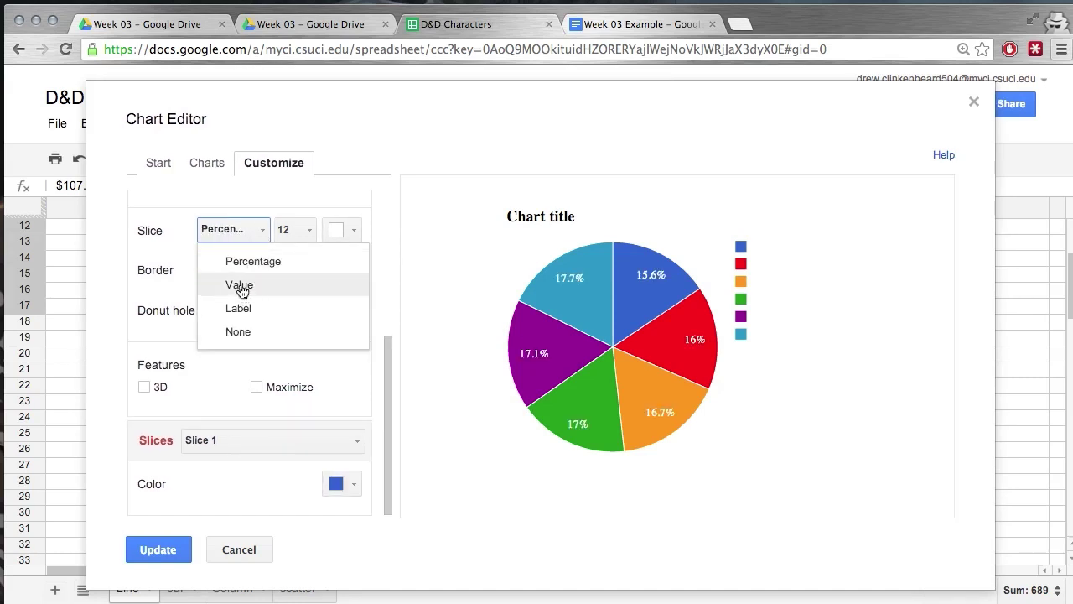
{"action": "left_click", "coordinate": [243, 286]}
- Try the 3D and Maximize features on the pie chart and leave the editor without applying the changes
{"action": "left_click", "coordinate": [277, 441]}
{"action": "left_click", "coordinate": [268, 305]}
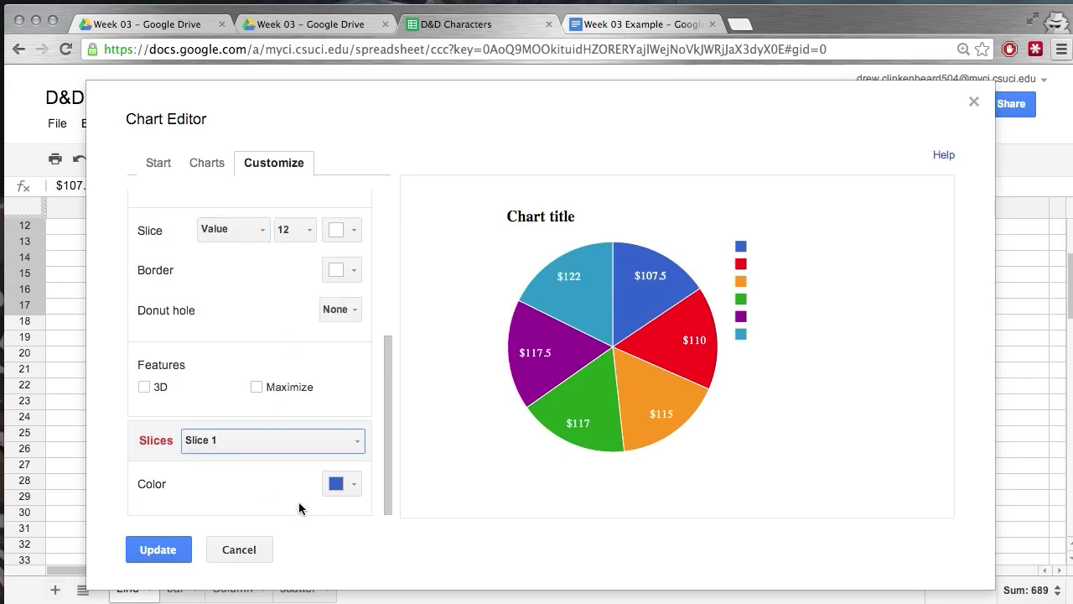
{"action": "left_click", "coordinate": [142, 388]}
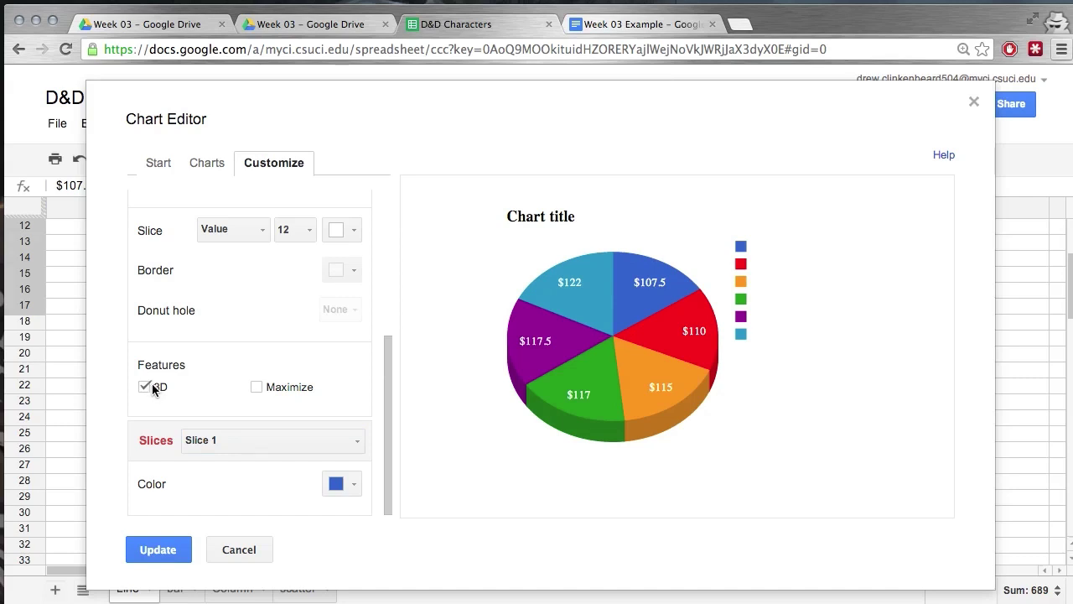
{"action": "left_click", "coordinate": [143, 387]}
{"action": "left_click", "coordinate": [255, 387]}
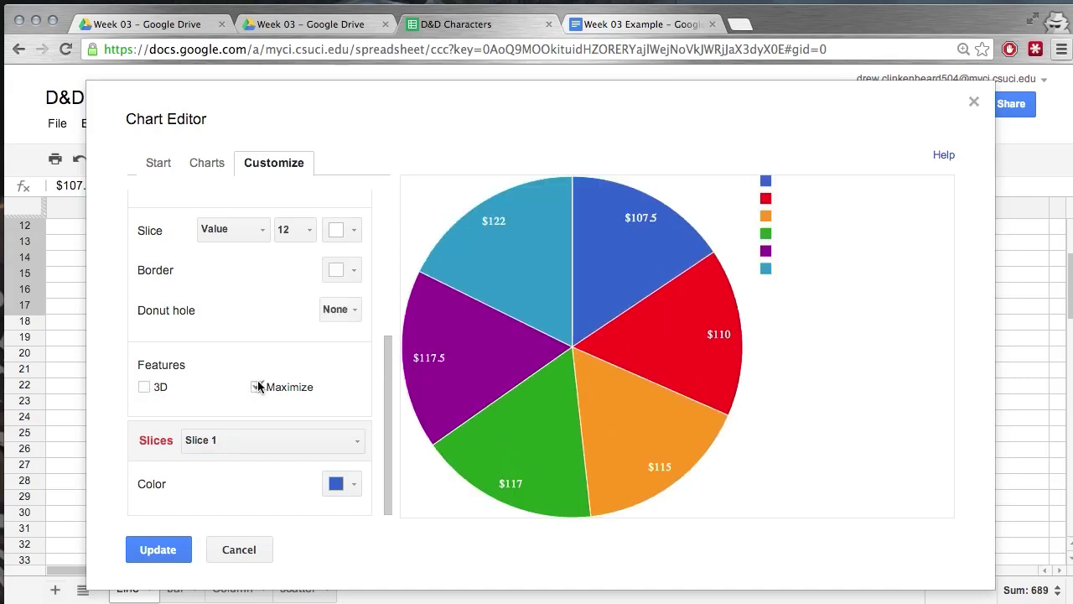
{"action": "scroll", "coordinate": [247, 377], "scroll_direction": "up", "scroll_amount": 5}
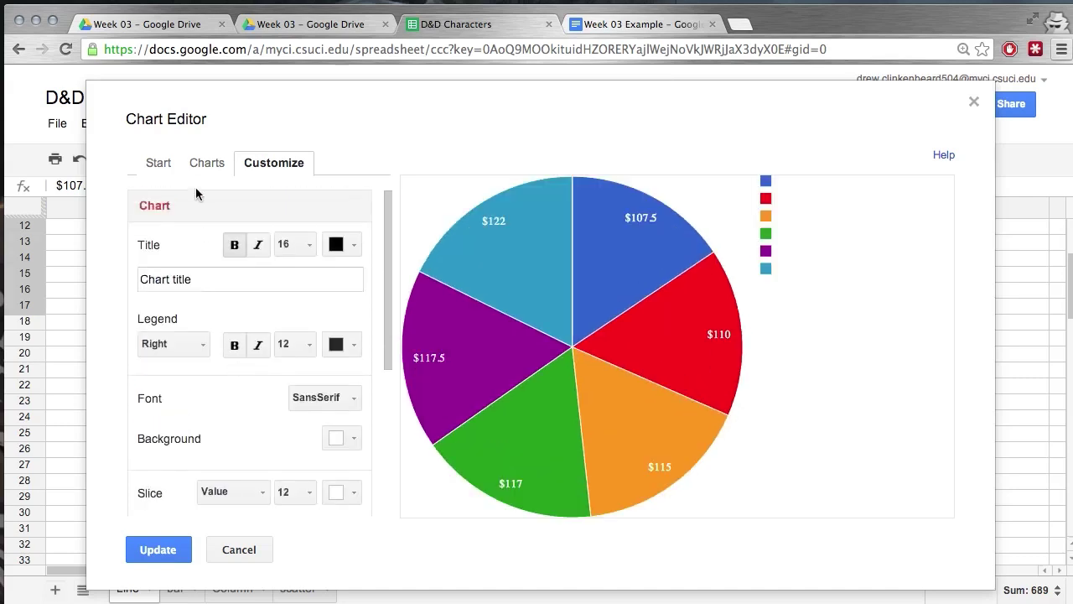
{"action": "key", "text": "Escape"}
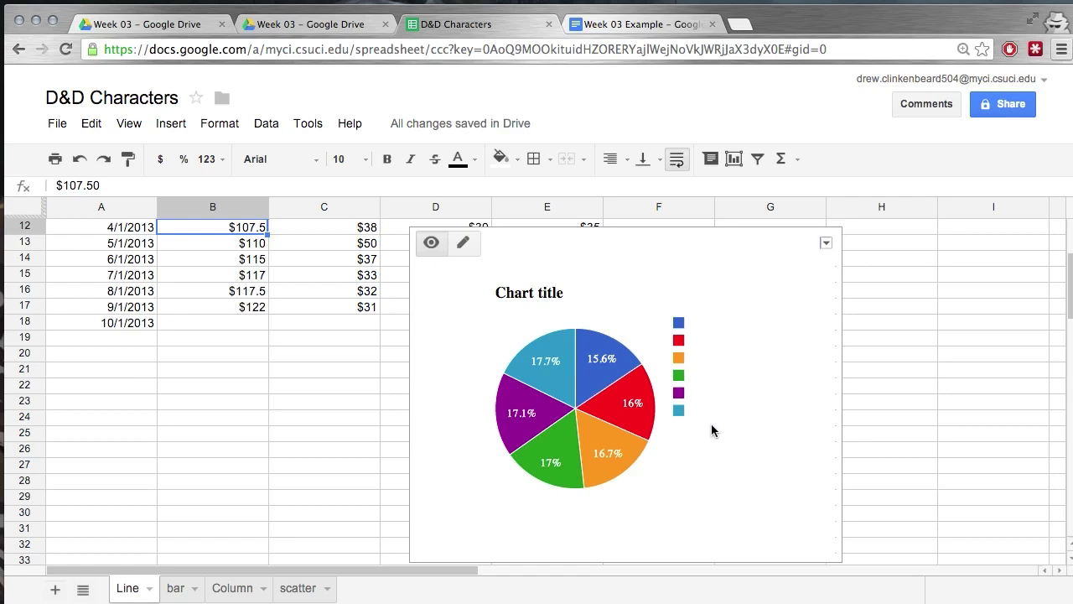
- Delete the pie chart from the Line sheet
{"action": "left_click", "coordinate": [826, 242]}
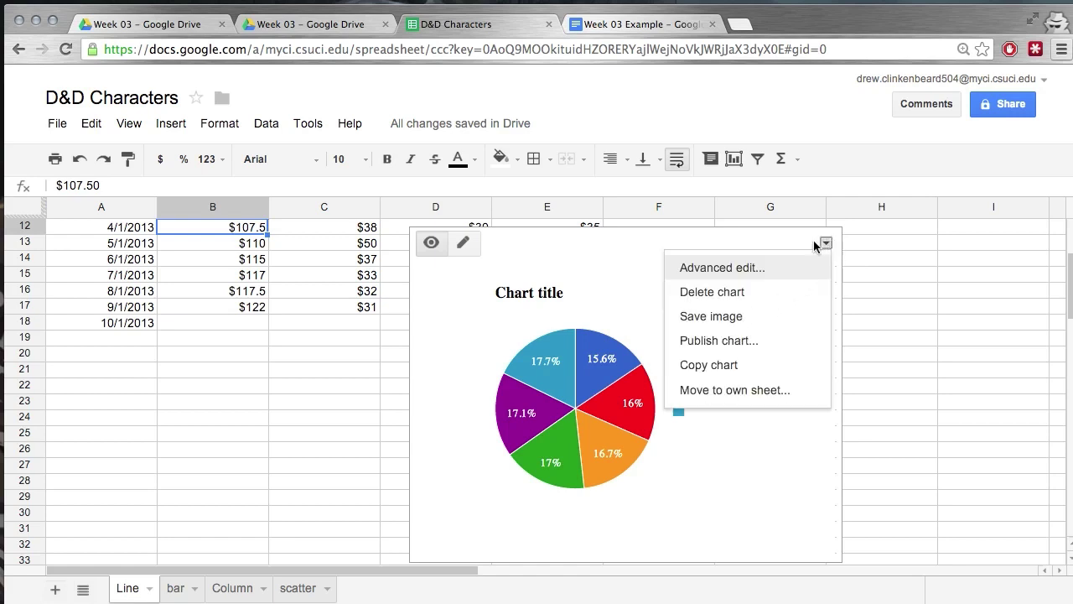
{"action": "left_click", "coordinate": [738, 291]}
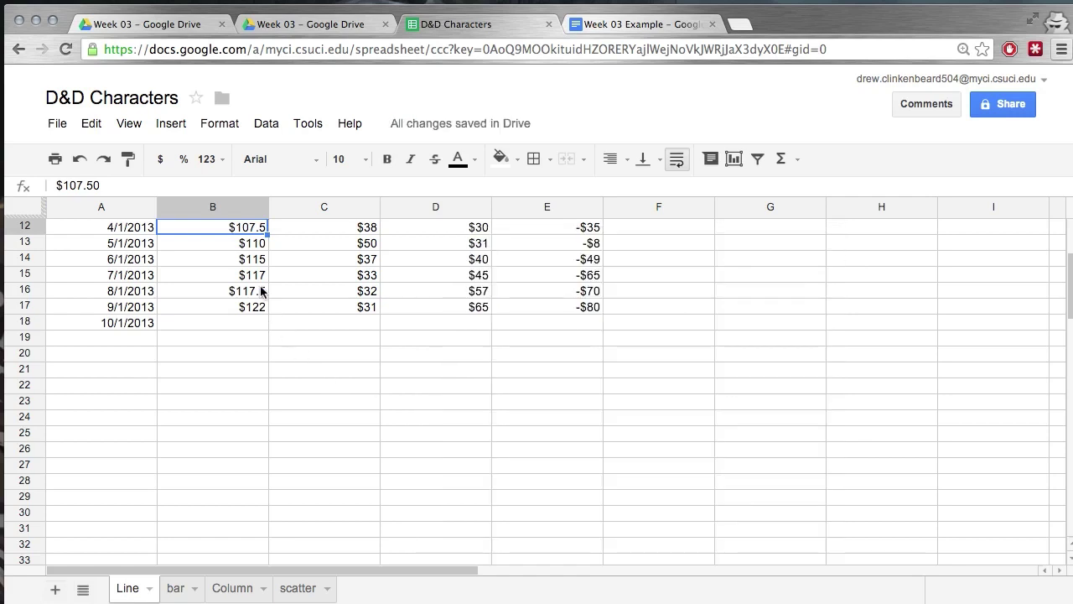
- Preview a flat pie chart of cells A12:B17, with the dates as labels, and leave the editor without inserting it
{"action": "left_click_drag", "start_coordinate": [240, 232], "coordinate": [244, 309]}
{"action": "left_click", "coordinate": [244, 310]}
{"action": "left_click_drag", "start_coordinate": [235, 233], "coordinate": [149, 304]}
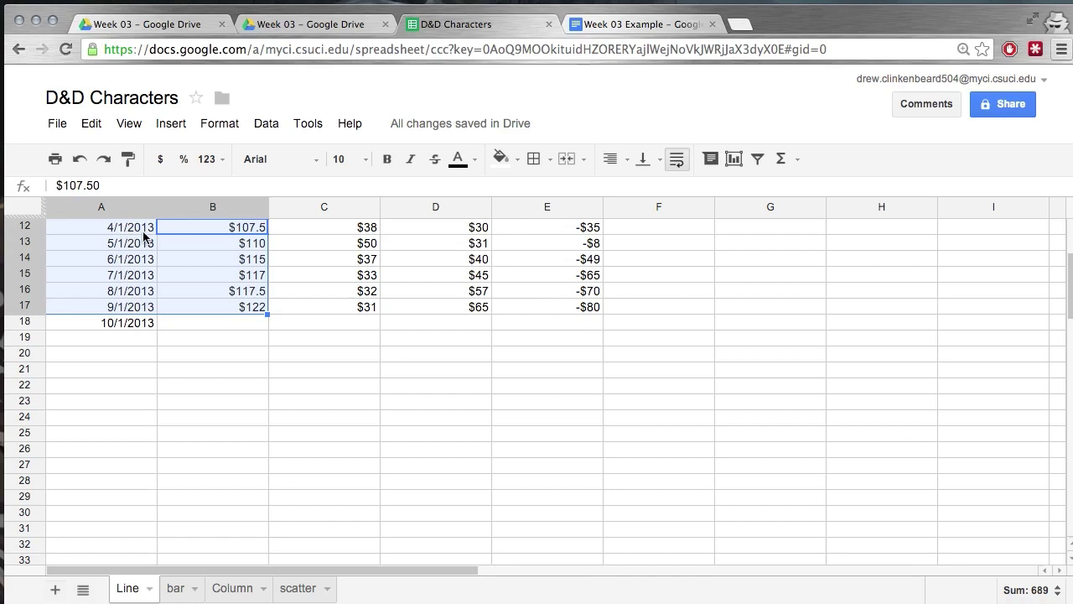
{"action": "left_click", "coordinate": [734, 159]}
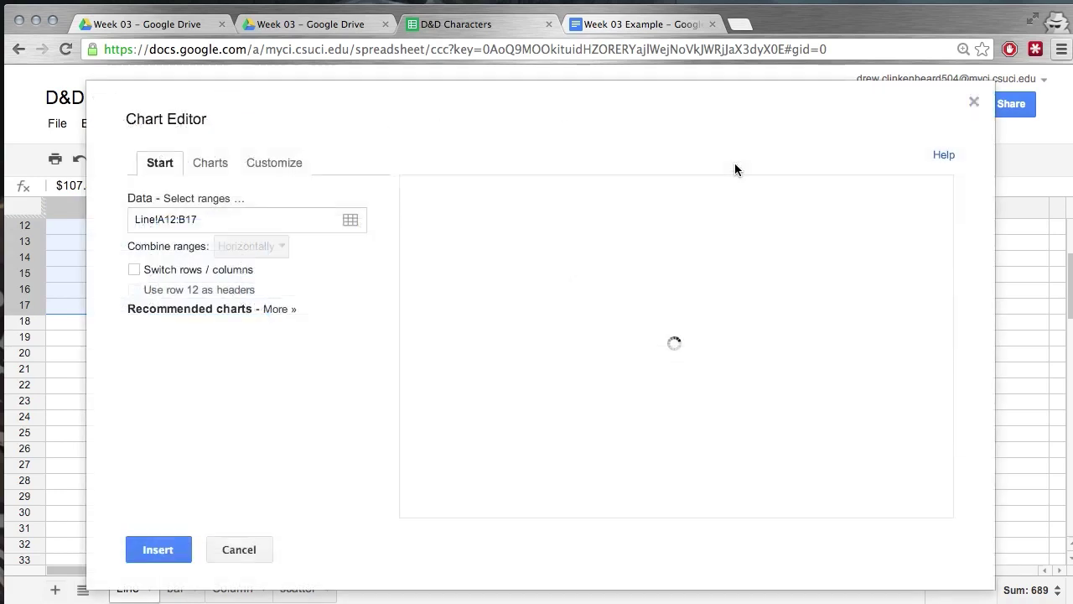
{"action": "left_click", "coordinate": [211, 163]}
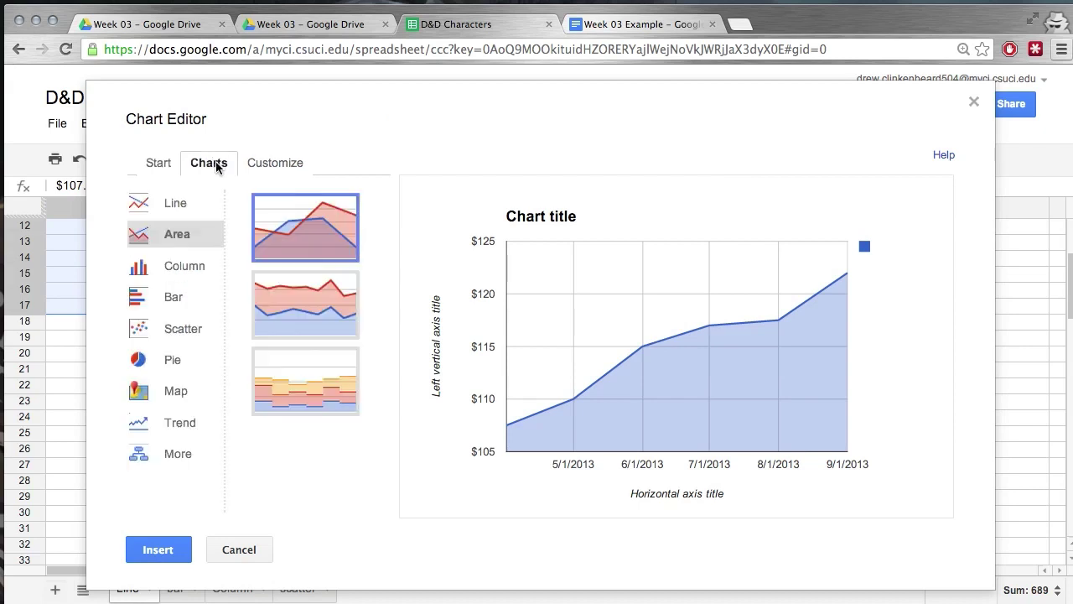
{"action": "left_click", "coordinate": [144, 363]}
{"action": "left_click", "coordinate": [319, 240]}
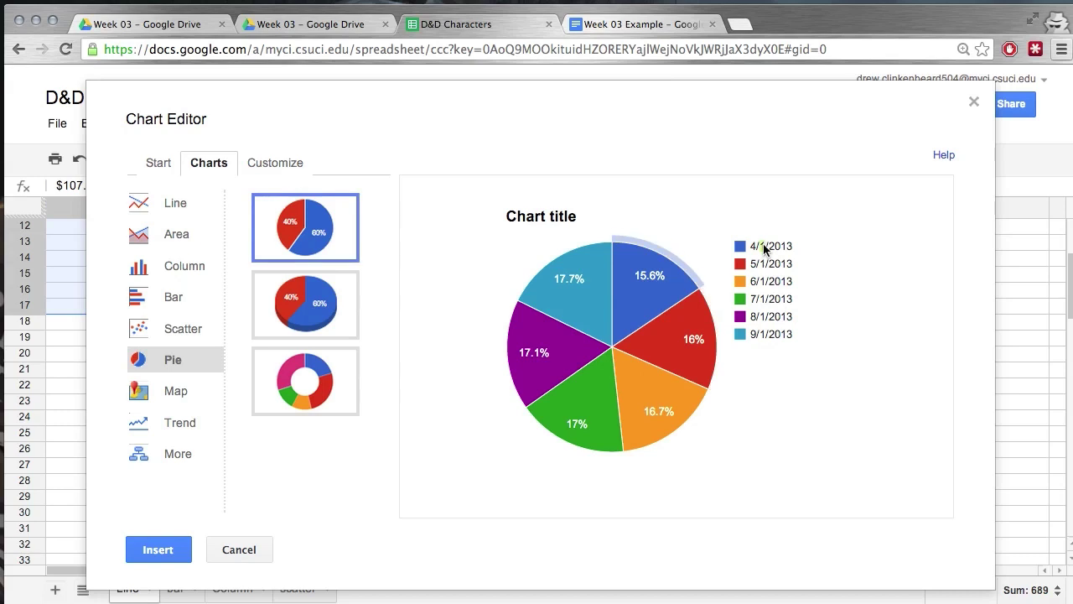
{"action": "left_click", "coordinate": [973, 102]}
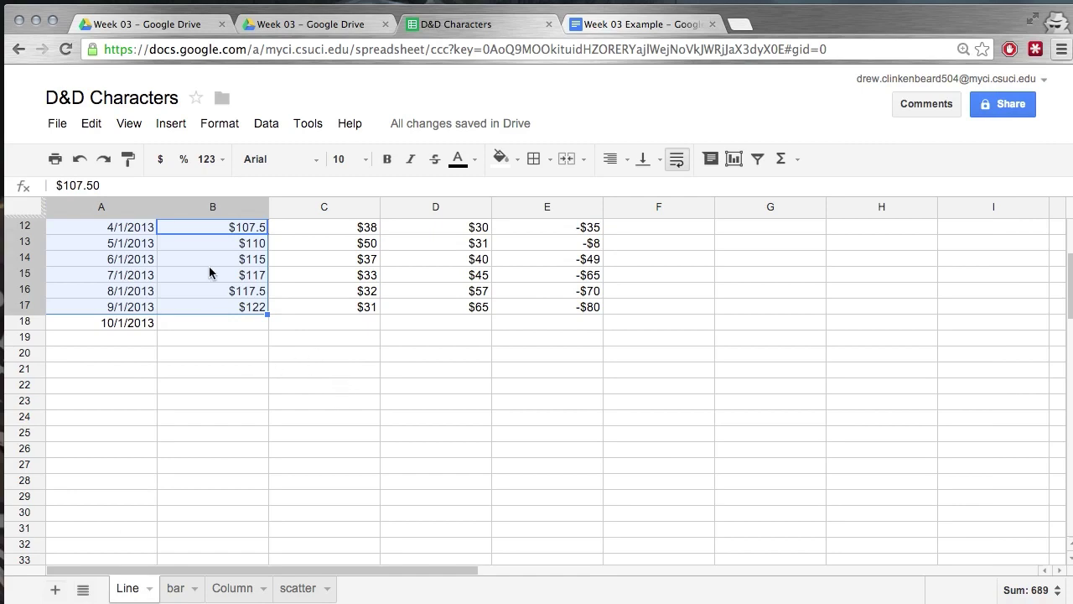
- Start a new chart from cells A1:E17 and choose the Smooth line chart type
{"action": "scroll", "coordinate": [213, 289], "scroll_direction": "up", "scroll_amount": 3}
{"action": "left_click", "coordinate": [93, 227]}
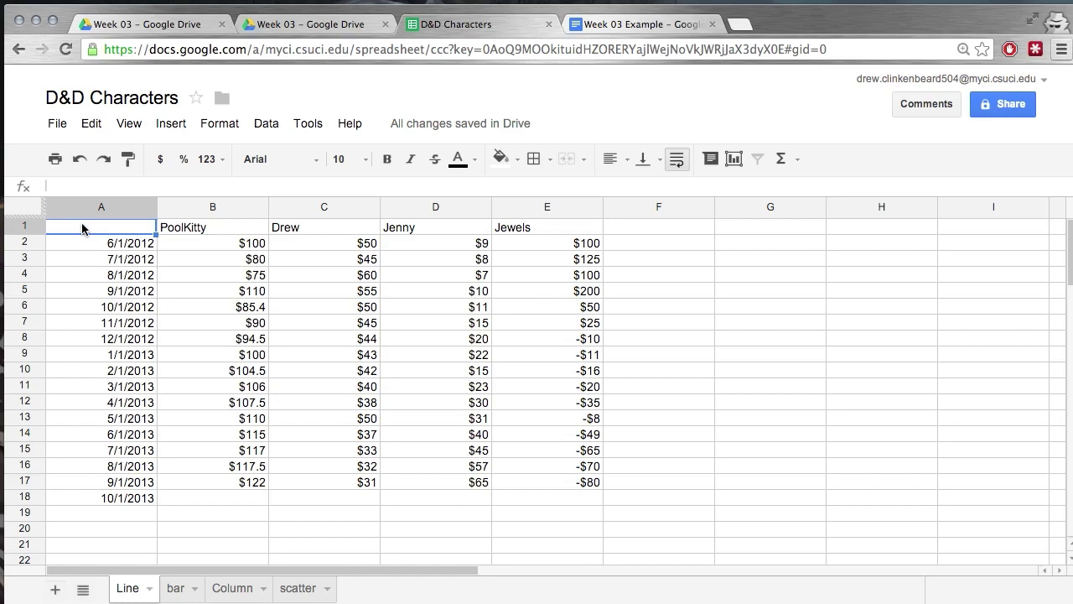
{"action": "left_click_drag", "start_coordinate": [82, 223], "coordinate": [582, 483]}
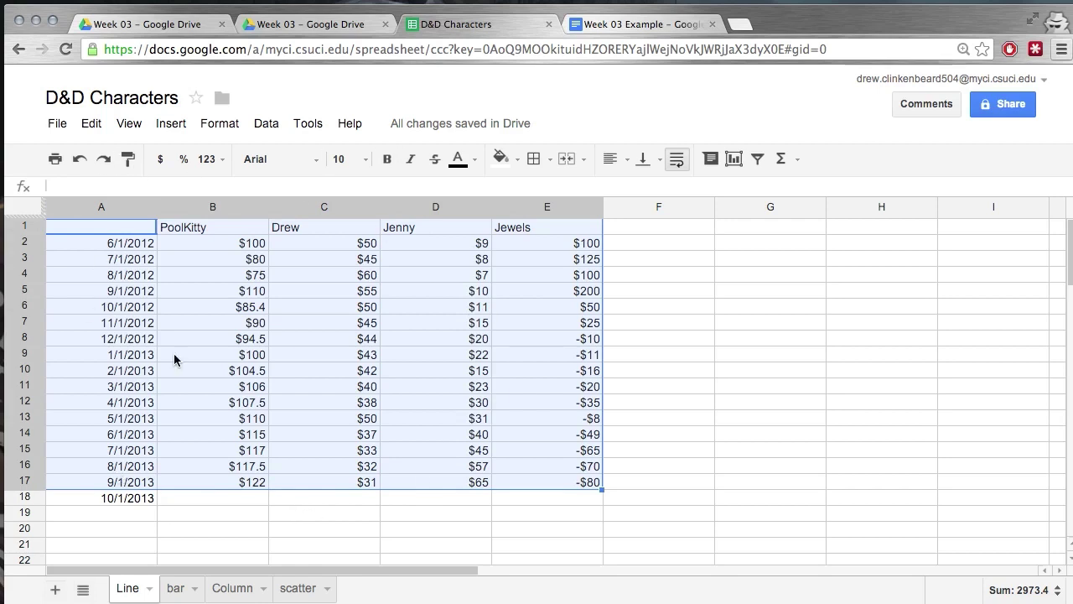
{"action": "left_click", "coordinate": [733, 160]}
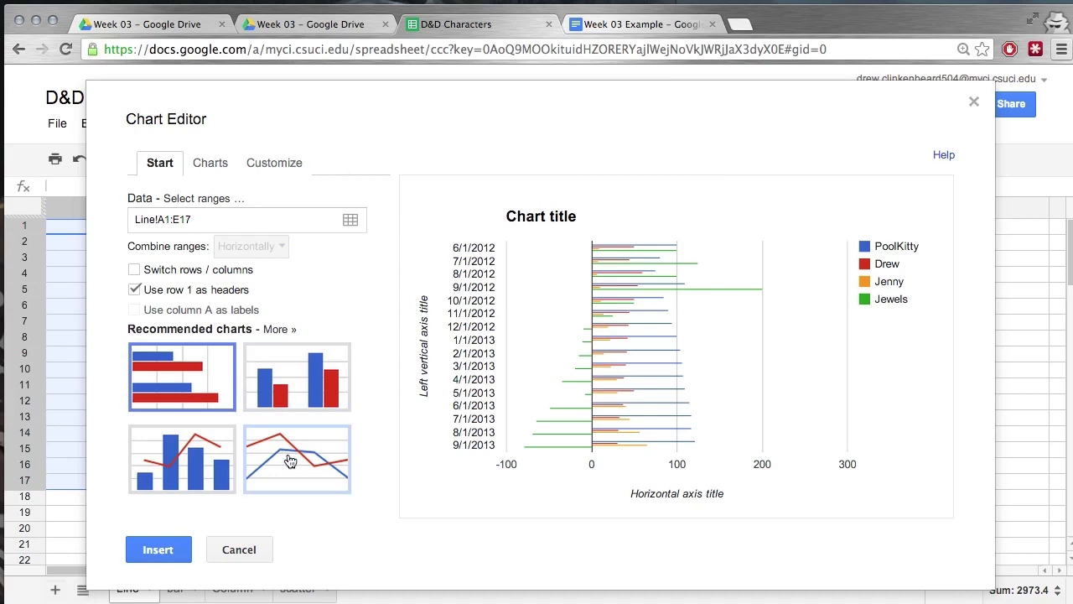
{"action": "left_click", "coordinate": [212, 164]}
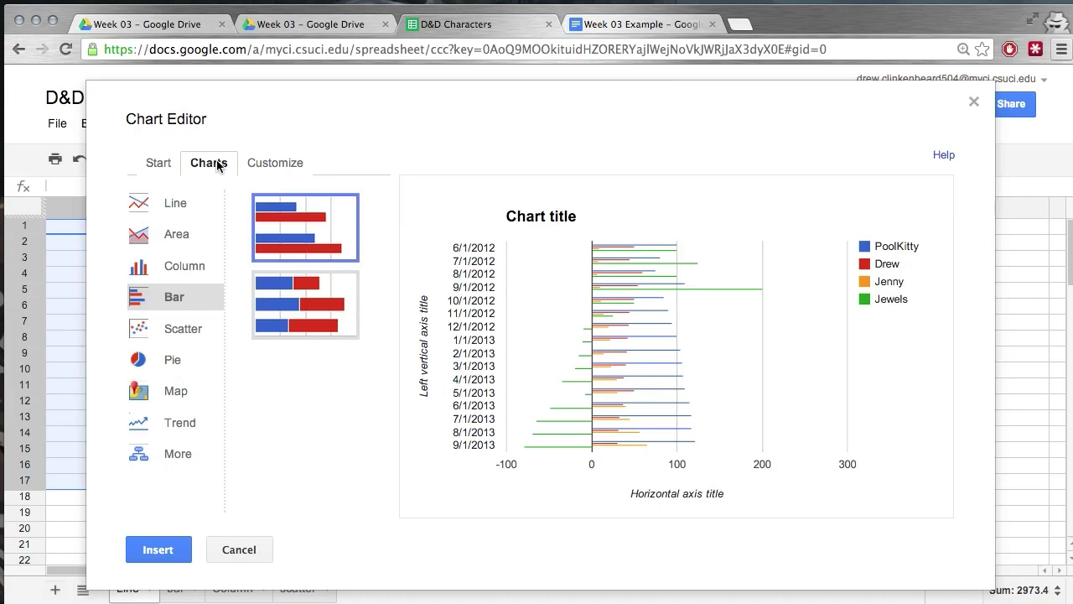
{"action": "left_click", "coordinate": [179, 212]}
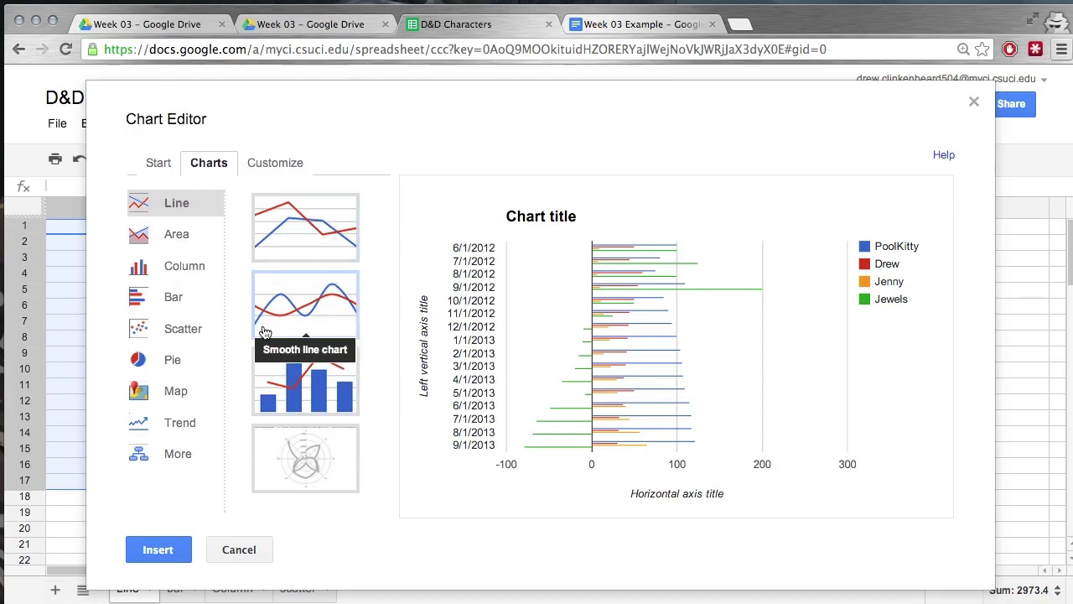
{"action": "left_click", "coordinate": [308, 322]}
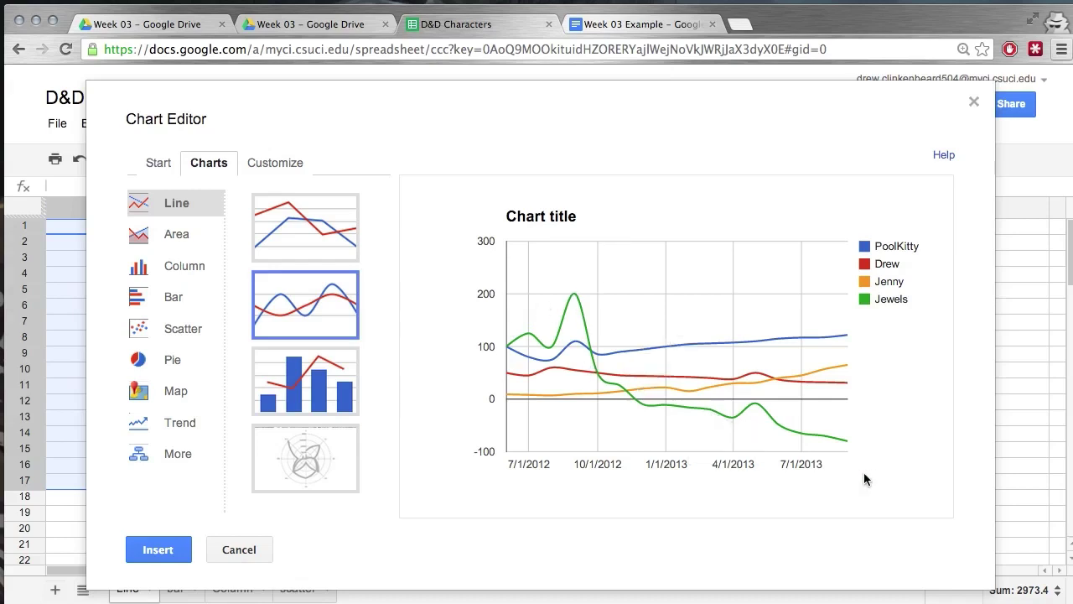
- Customize the blue PoolKitty line with a line thickness of 1px and a point size of 2px
{"action": "left_click", "coordinate": [285, 164]}
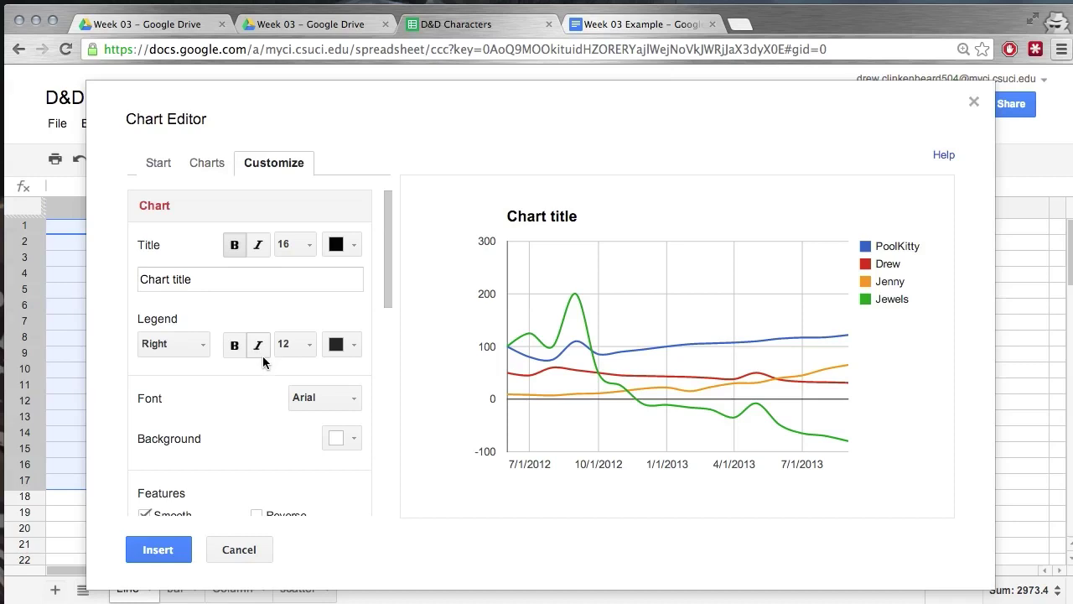
{"action": "scroll", "coordinate": [263, 359], "scroll_direction": "down", "scroll_amount": 5}
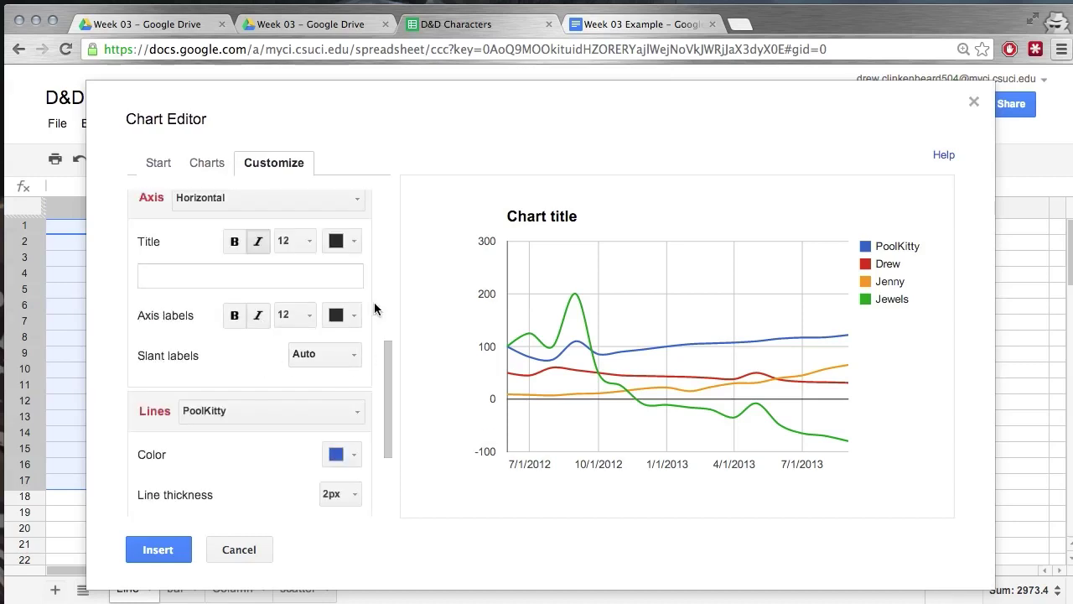
{"action": "left_click_drag", "start_coordinate": [389, 351], "coordinate": [390, 423]}
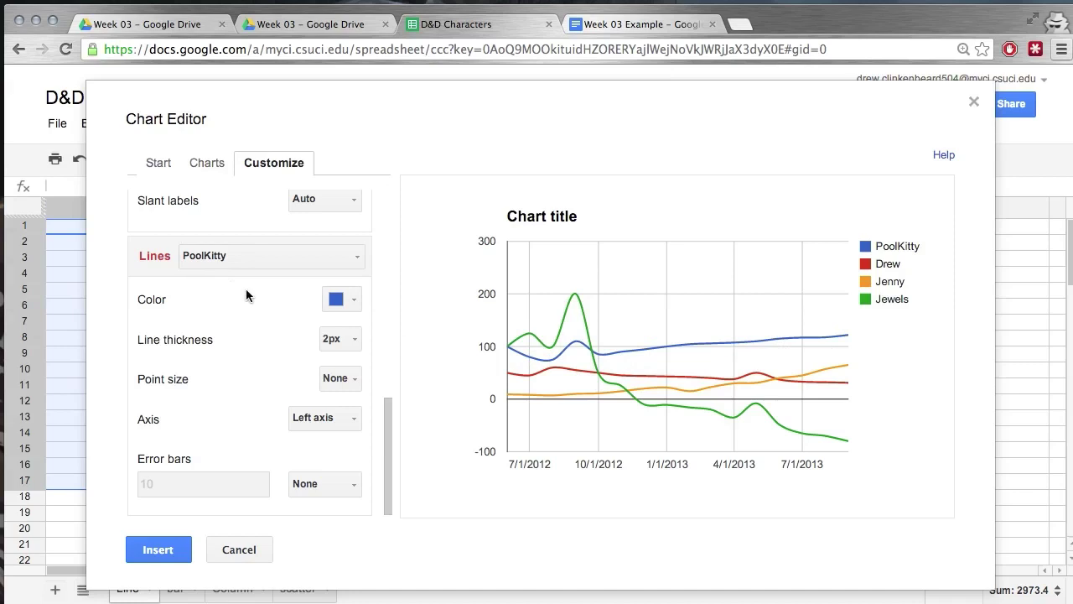
{"action": "left_click", "coordinate": [348, 340]}
{"action": "left_click", "coordinate": [354, 369]}
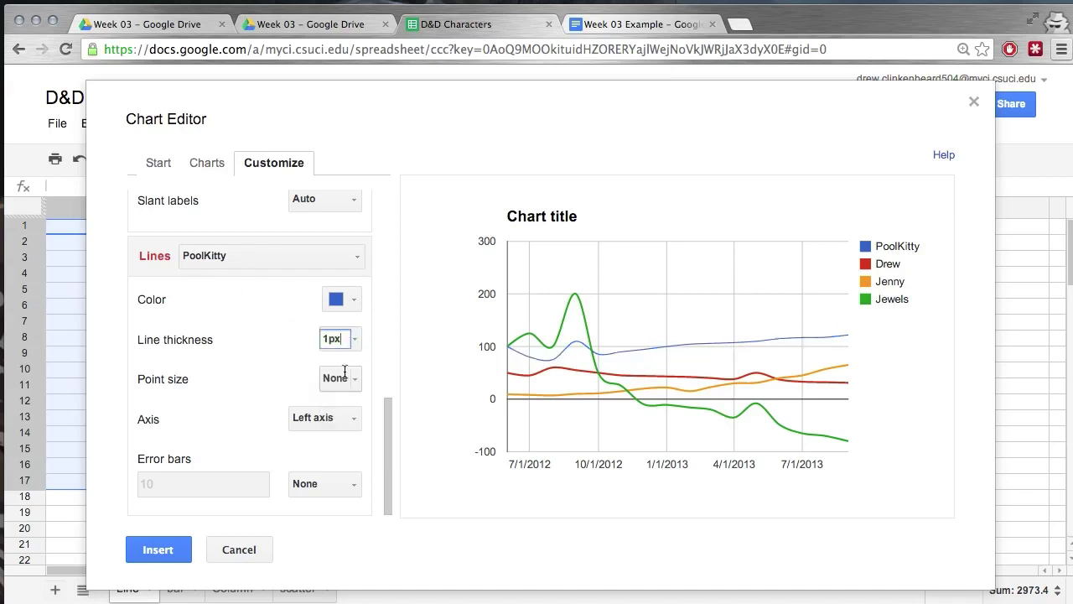
{"action": "left_click", "coordinate": [344, 377]}
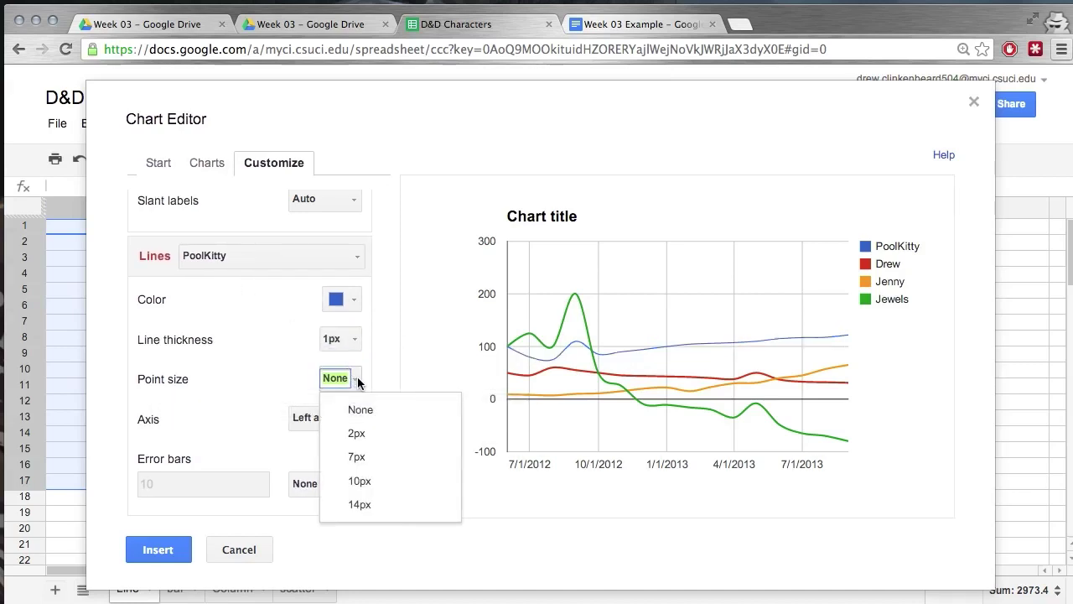
{"action": "left_click", "coordinate": [357, 439]}
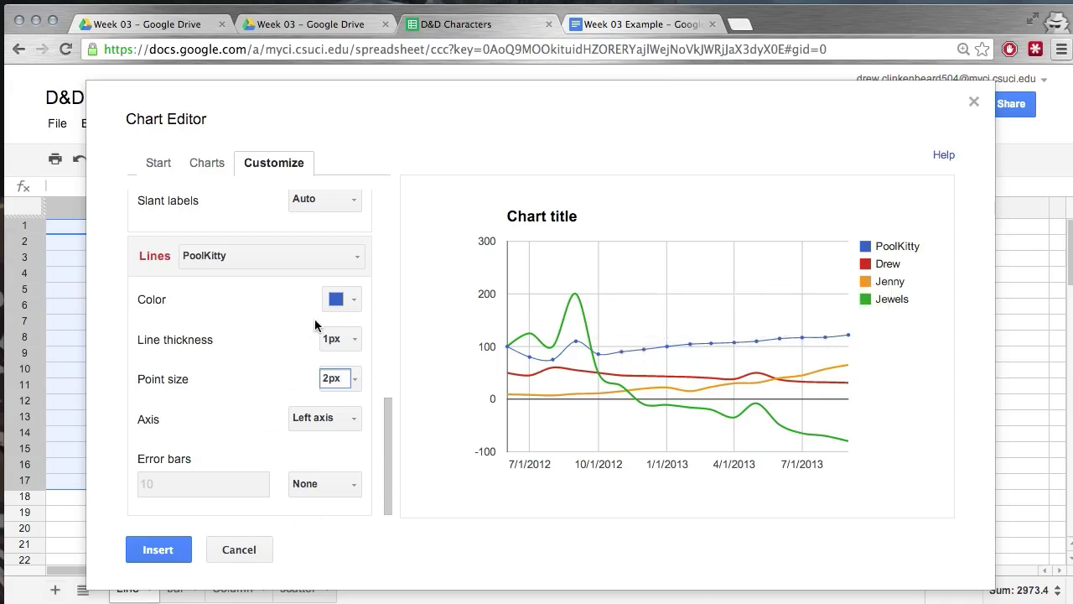
- Give the red and orange lines a thinner stroke with small points, and recolor the orange one teal
{"action": "left_click", "coordinate": [238, 261]}
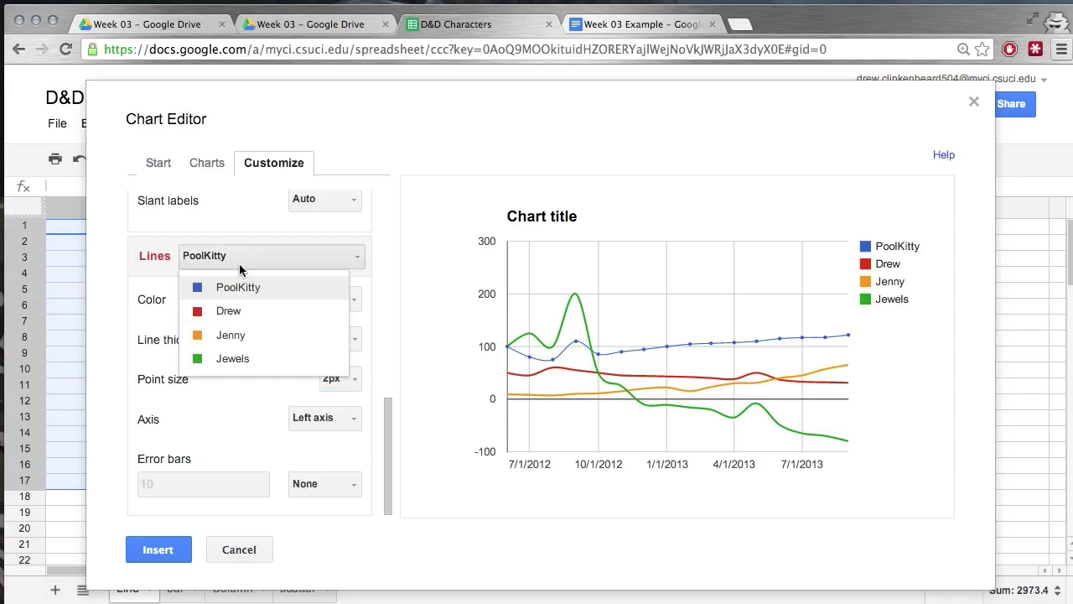
{"action": "left_click", "coordinate": [230, 312]}
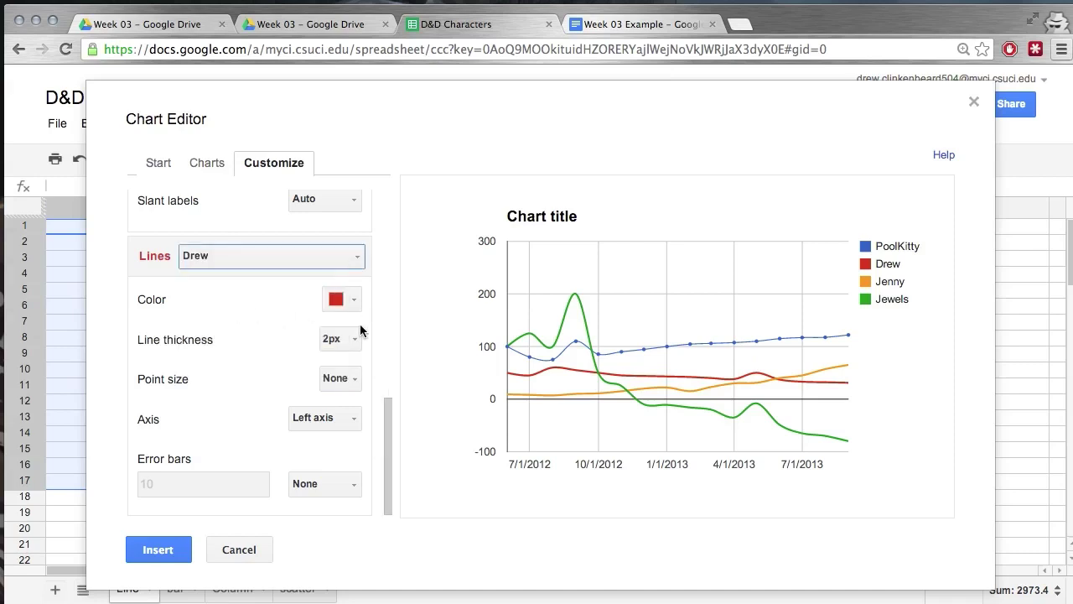
{"action": "left_click", "coordinate": [358, 331]}
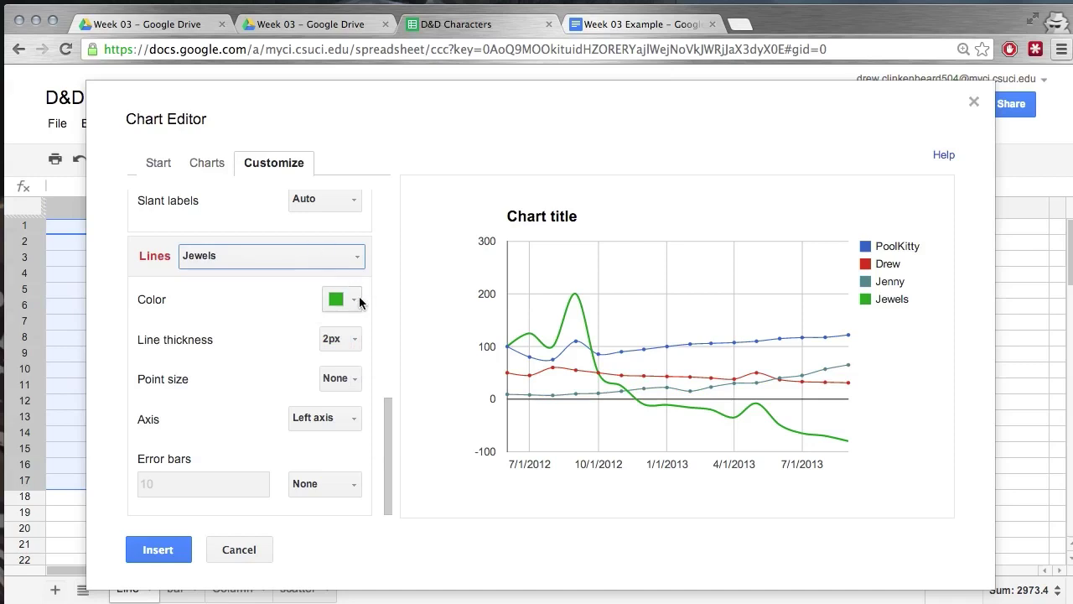
- Set the green Jewels line to a thickness of 1px and a point size of 2px
{"action": "left_click", "coordinate": [354, 341]}
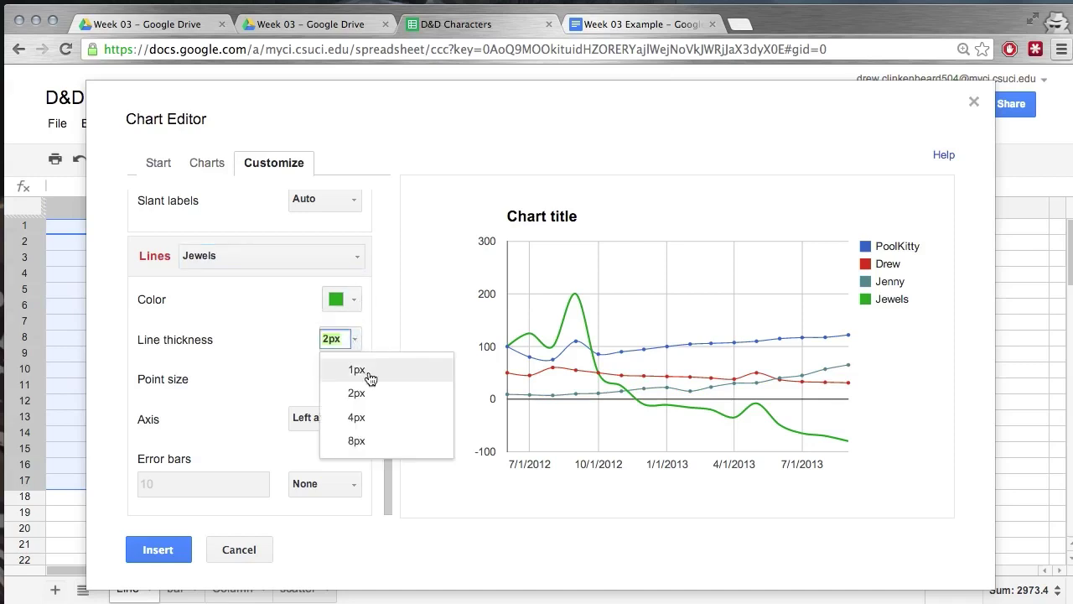
{"action": "left_click", "coordinate": [369, 378]}
{"action": "left_click", "coordinate": [340, 379]}
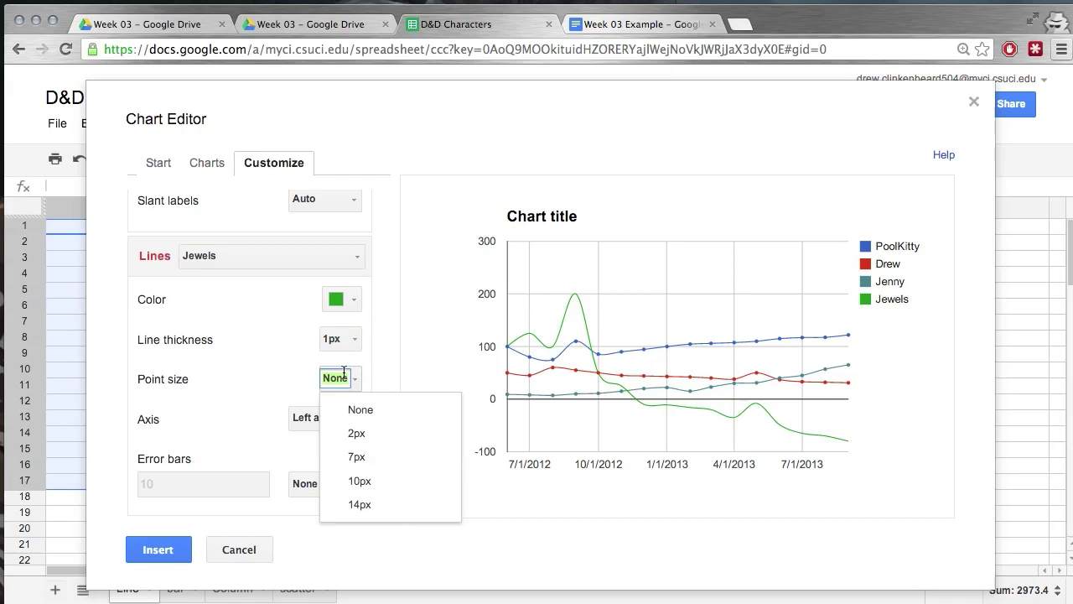
{"action": "left_click", "coordinate": [357, 434]}
{"action": "mouse_move", "coordinate": [830, 436]}
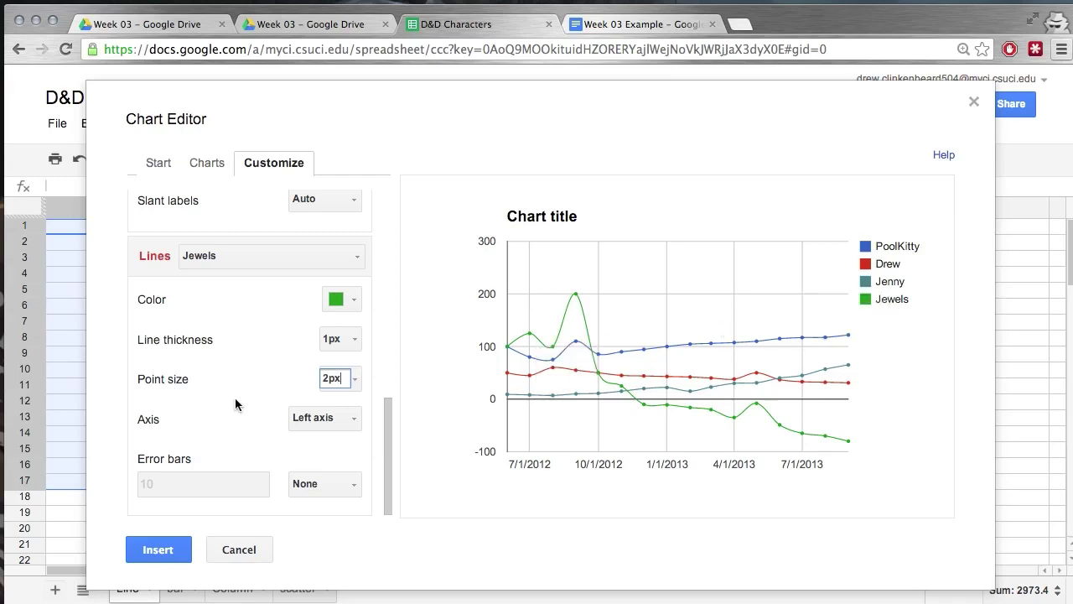
- Turn on the Maximize feature for the line chart and insert the chart into the sheet
{"action": "scroll", "coordinate": [227, 383], "scroll_direction": "up", "scroll_amount": 3}
{"action": "scroll", "coordinate": [227, 384], "scroll_direction": "down", "scroll_amount": 2}
{"action": "scroll", "coordinate": [227, 384], "scroll_direction": "up", "scroll_amount": 5}
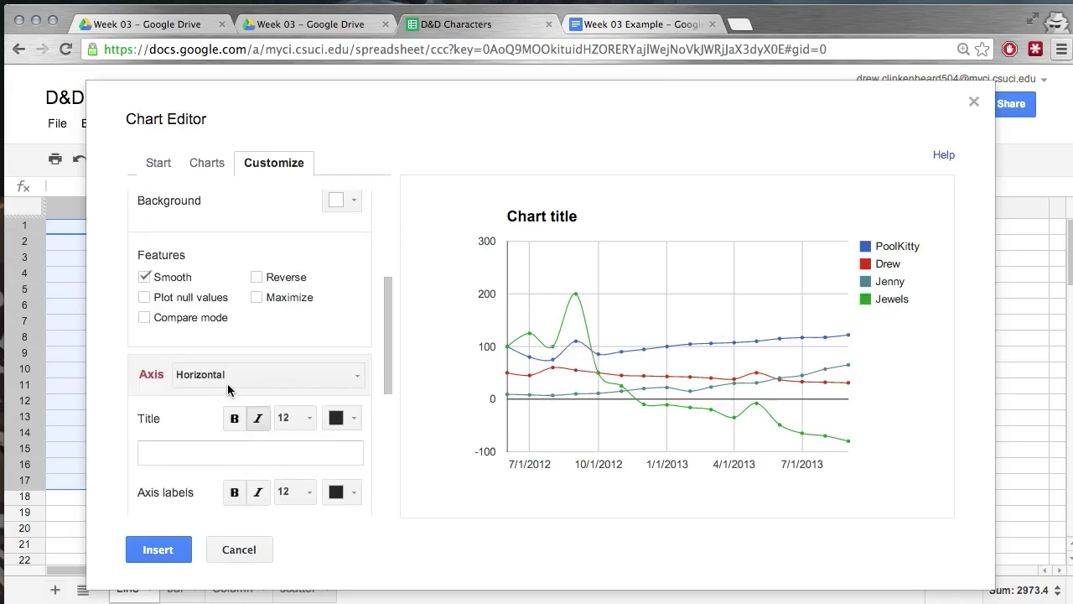
{"action": "left_click", "coordinate": [256, 298]}
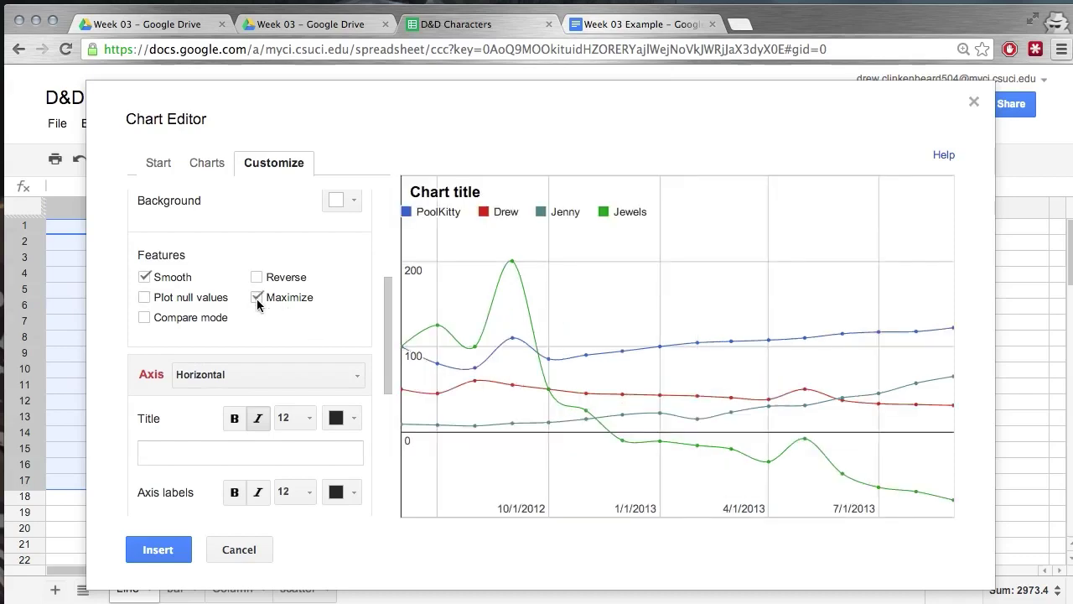
{"action": "left_click", "coordinate": [179, 552]}
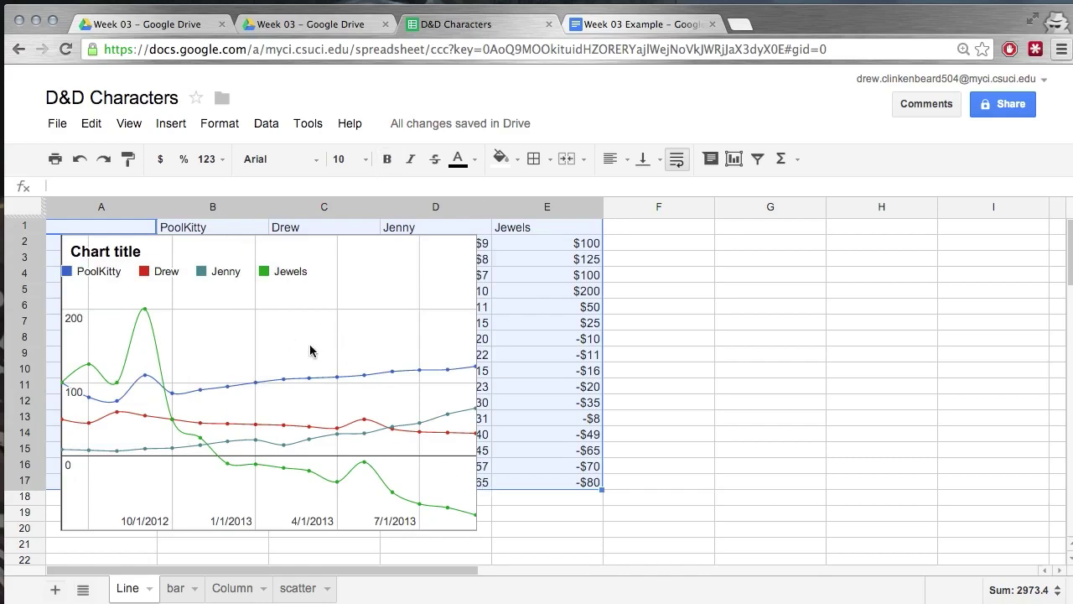
- Move the line chart beside the data over columns F to I and put it in quick edit mode
{"action": "left_click", "coordinate": [414, 249]}
{"action": "left_click_drag", "start_coordinate": [384, 239], "coordinate": [935, 244]}
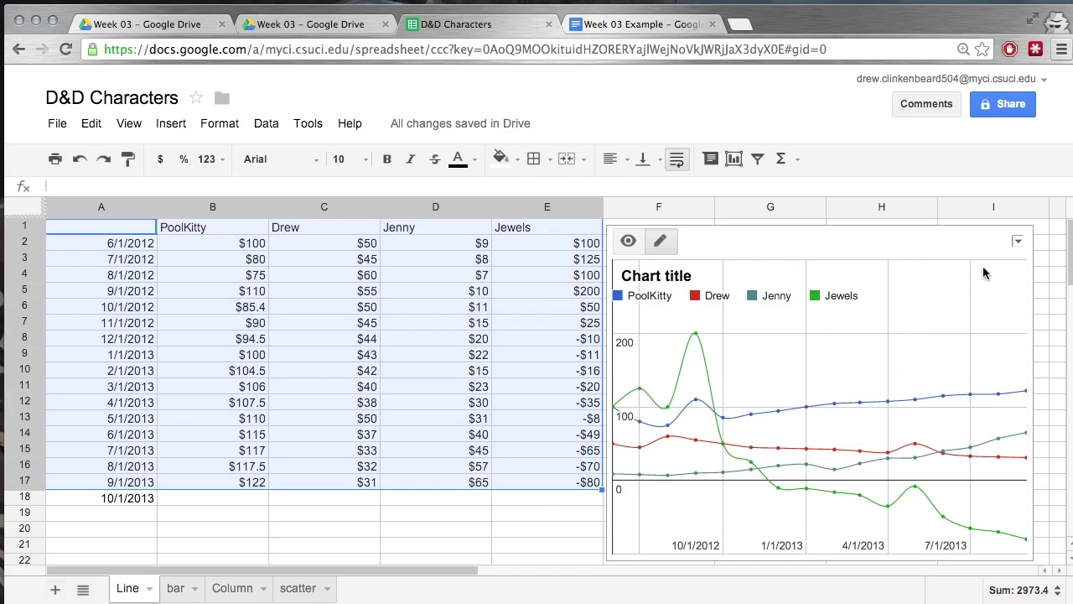
{"action": "left_click", "coordinate": [659, 241]}
{"action": "left_click", "coordinate": [639, 280]}
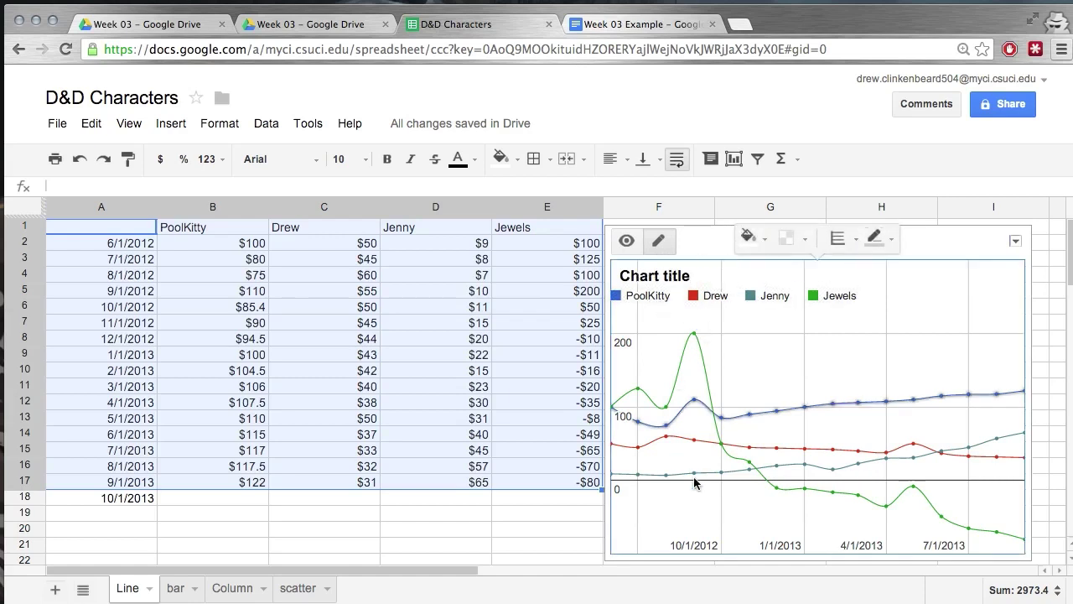
- Change the chart's title to "Line Chart Display" in advanced editing and update the chart
{"action": "left_click", "coordinate": [1016, 241]}
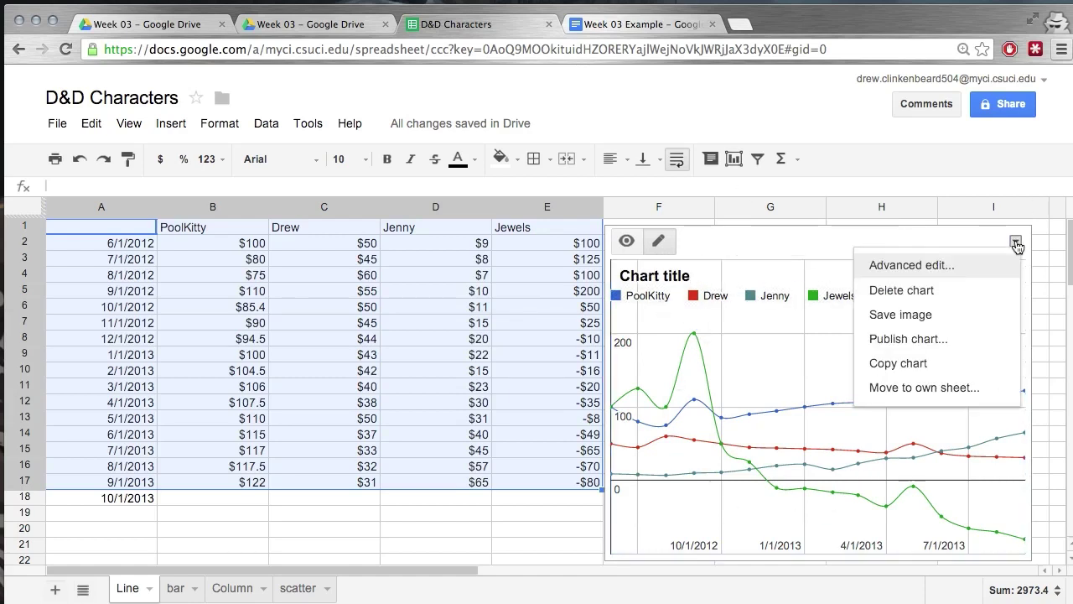
{"action": "left_click", "coordinate": [904, 267]}
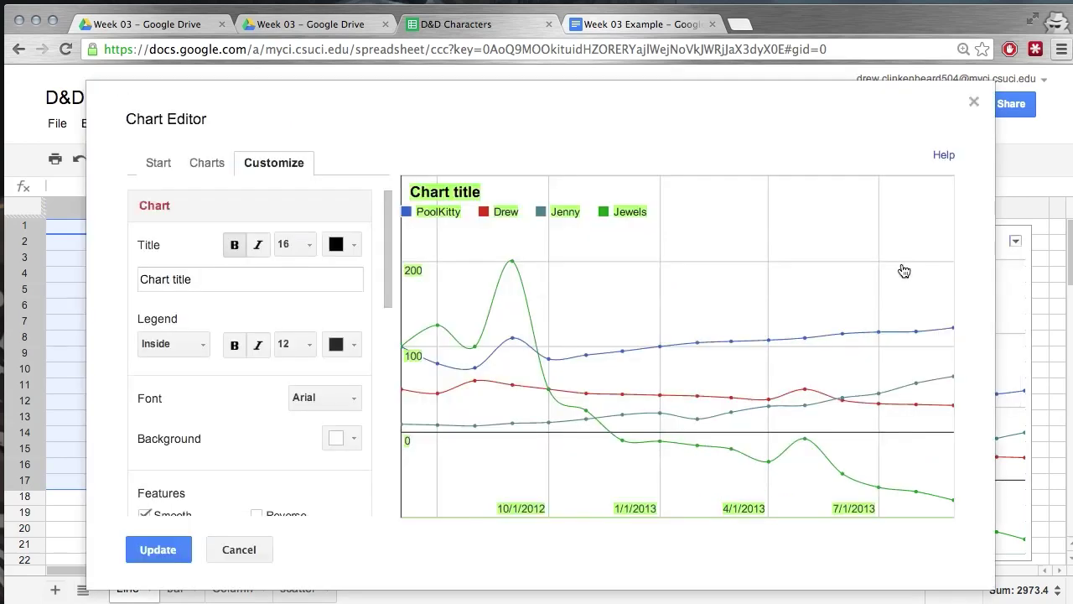
{"action": "left_click", "coordinate": [200, 288]}
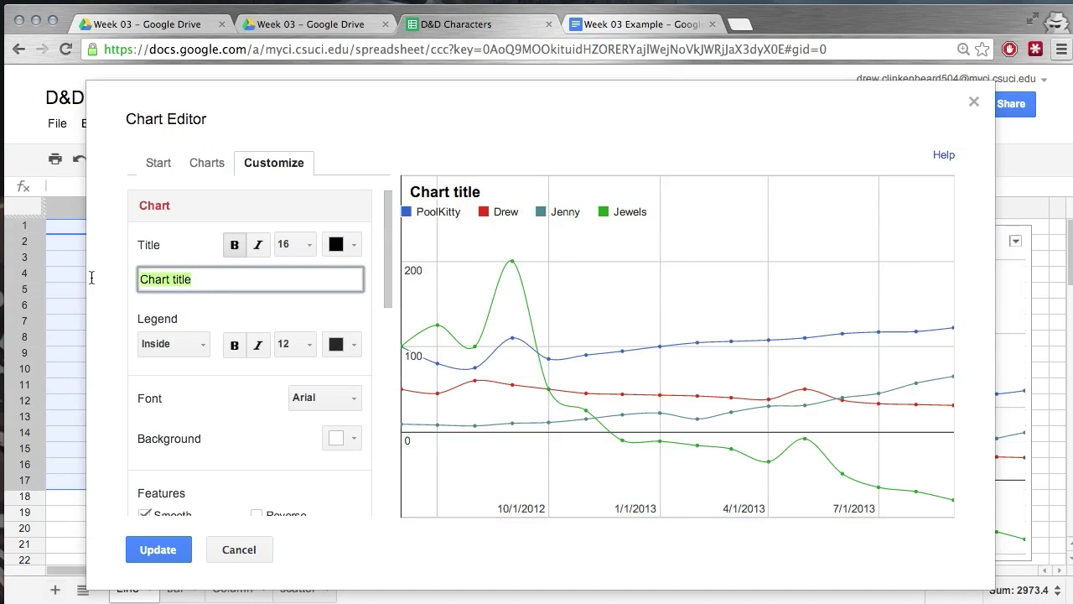
{"action": "type", "text": "Line"}
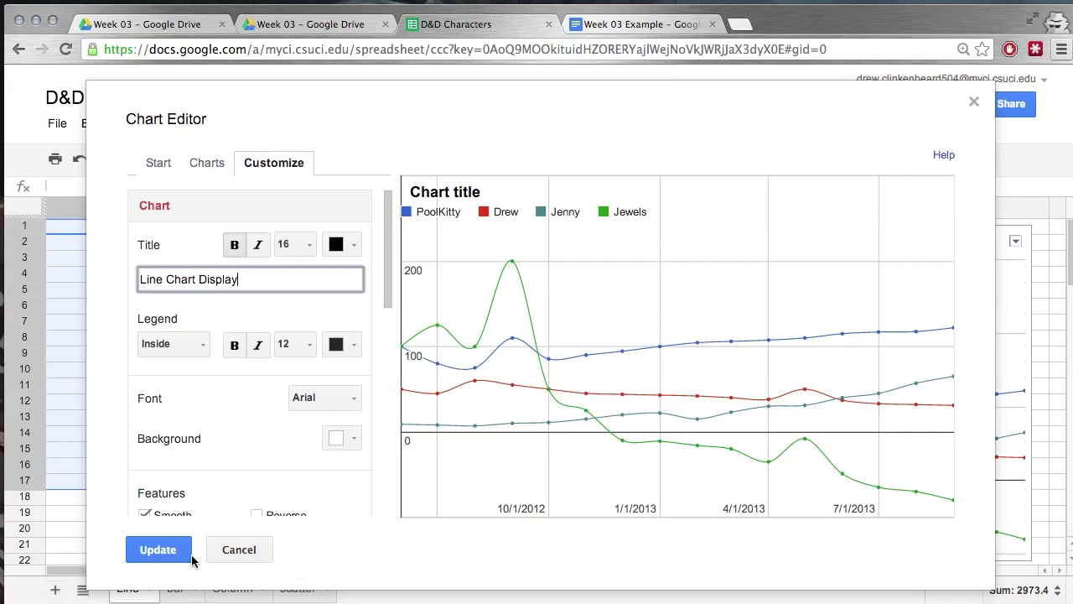
{"action": "left_click", "coordinate": [149, 551]}
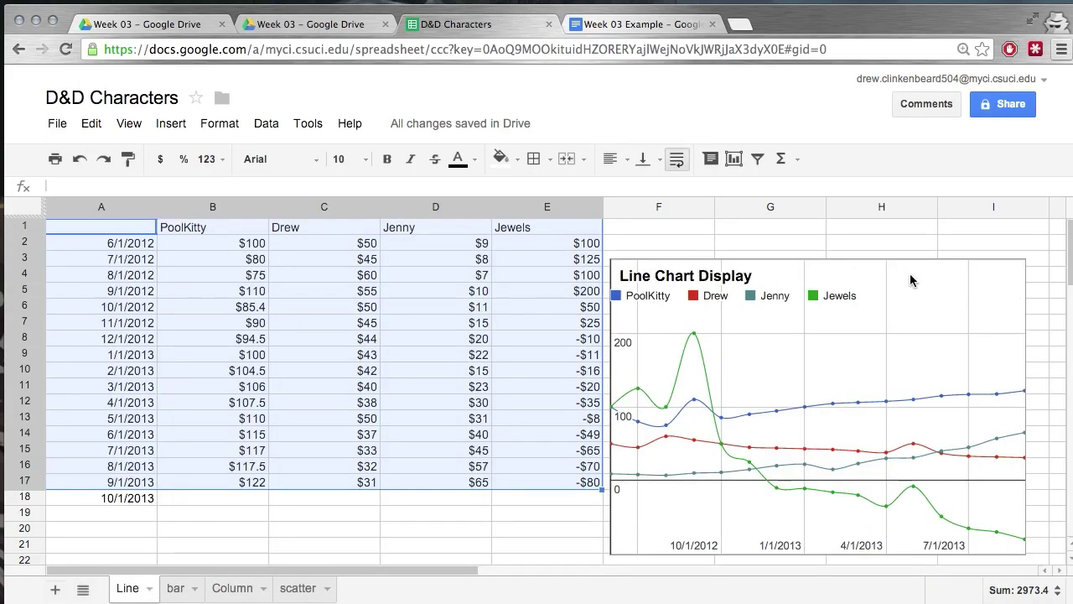
- Copy the "Line Chart Display" chart to the web clipboard and dismiss the notice
{"action": "left_click", "coordinate": [1009, 282]}
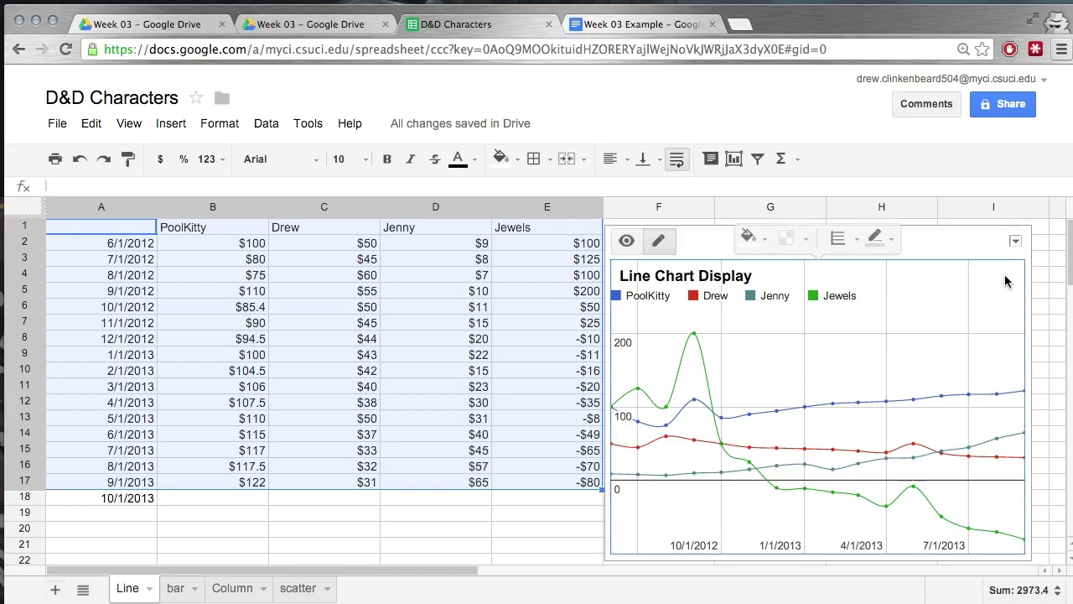
{"action": "left_click", "coordinate": [1015, 241]}
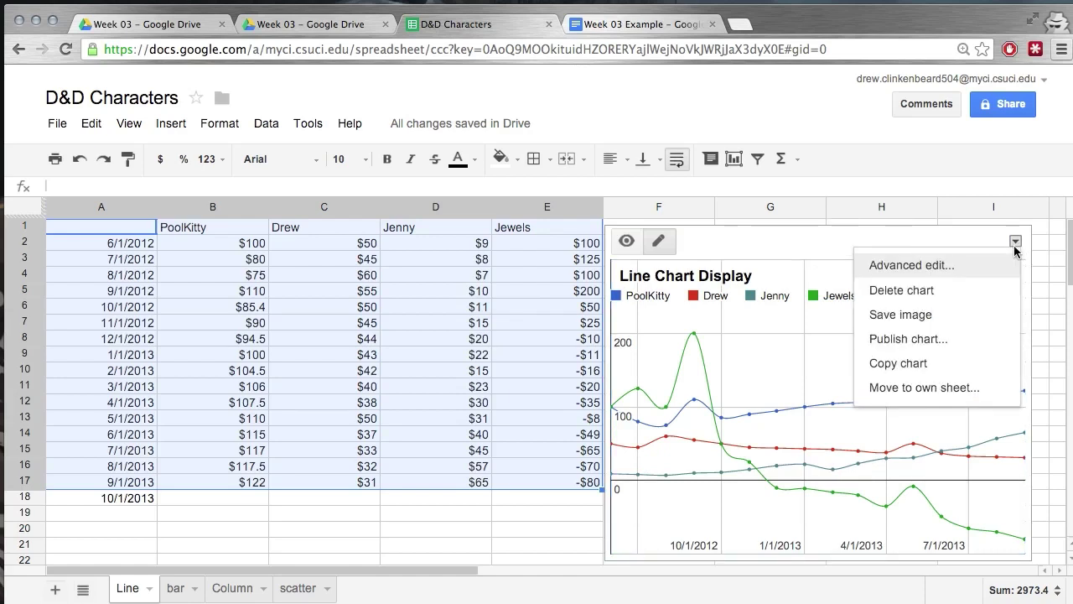
{"action": "left_click", "coordinate": [911, 364]}
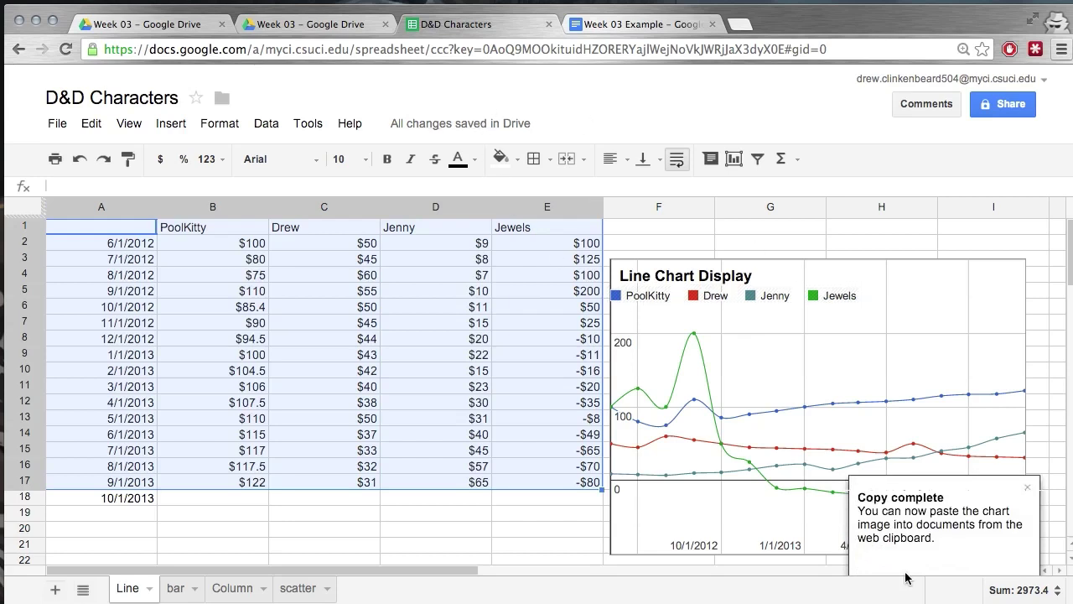
{"action": "left_click", "coordinate": [1029, 489]}
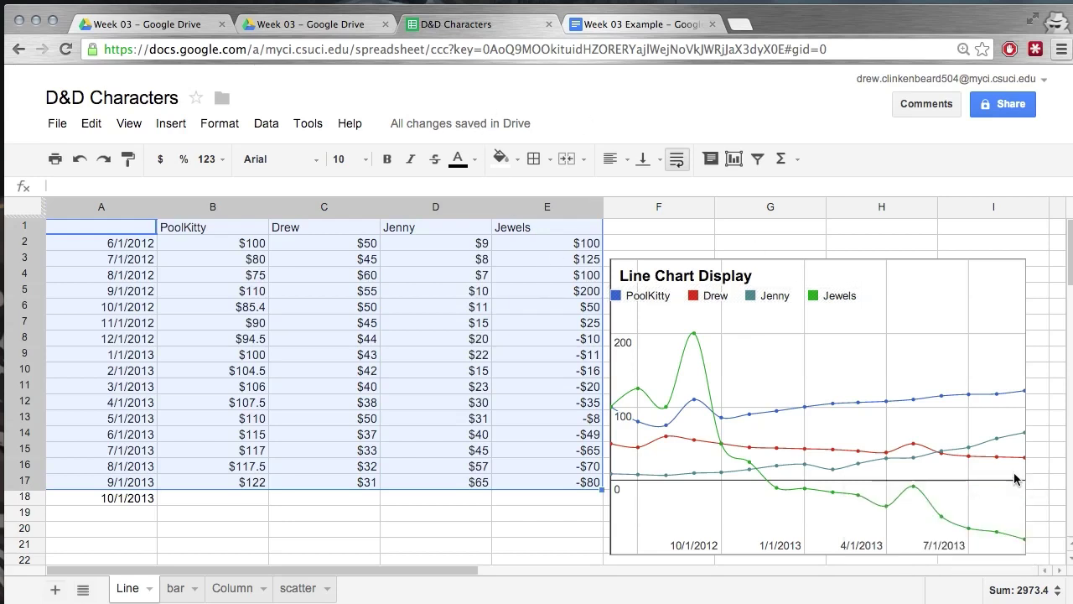
- Switch to the Week 03 Example document and paste "Line Chart Display" from the web clipboard just before "lacus" in the paragraph
{"action": "left_click", "coordinate": [631, 26]}
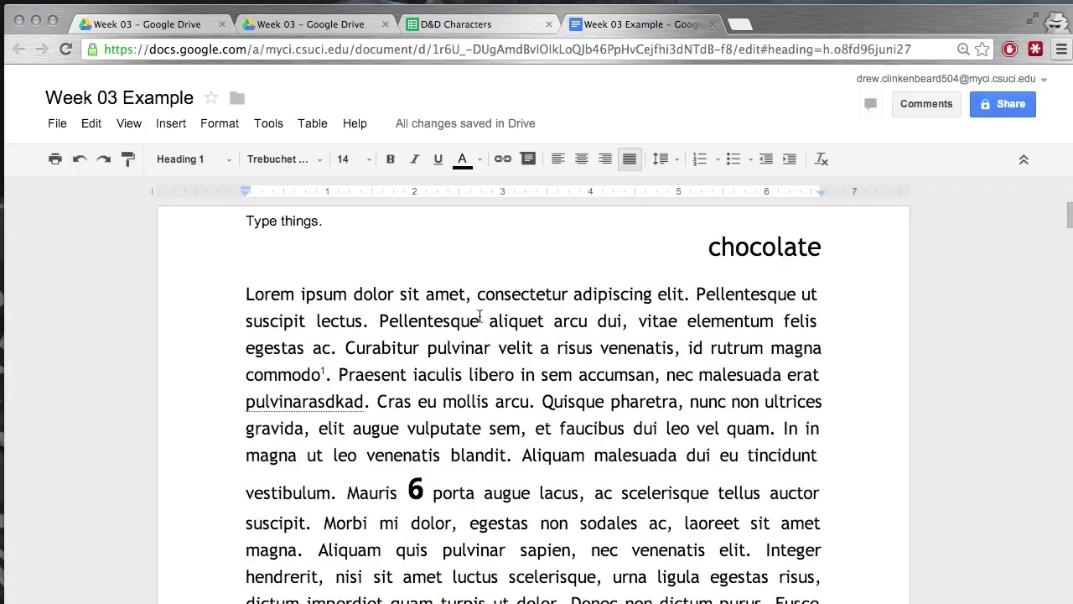
{"action": "scroll", "coordinate": [543, 366], "scroll_direction": "down", "scroll_amount": 5}
{"action": "scroll", "coordinate": [544, 364], "scroll_direction": "up", "scroll_amount": 3}
{"action": "scroll", "coordinate": [538, 345], "scroll_direction": "up", "scroll_amount": 2}
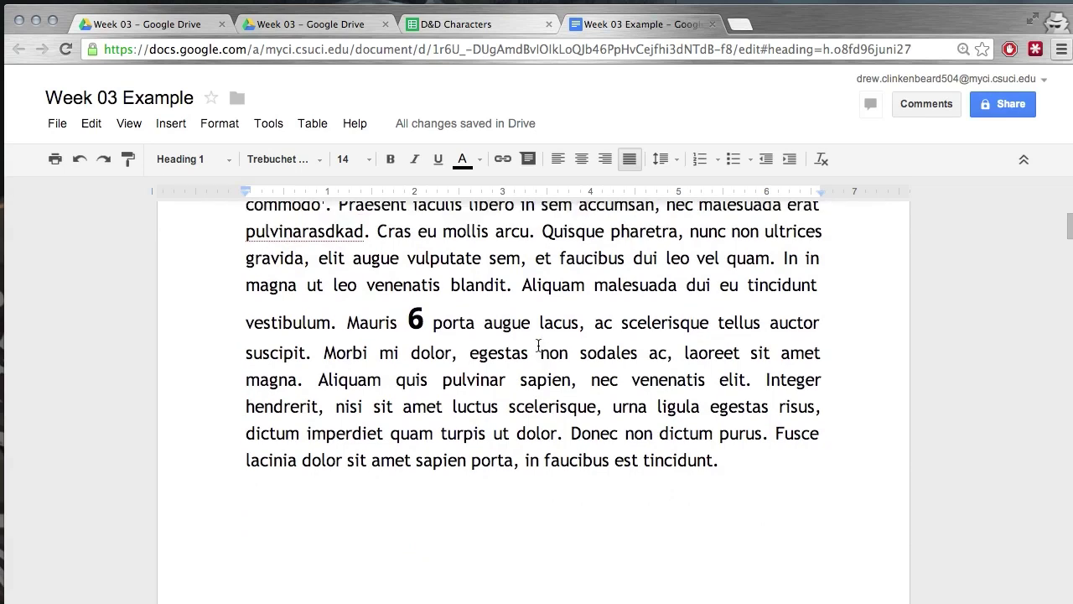
{"action": "left_click", "coordinate": [539, 344]}
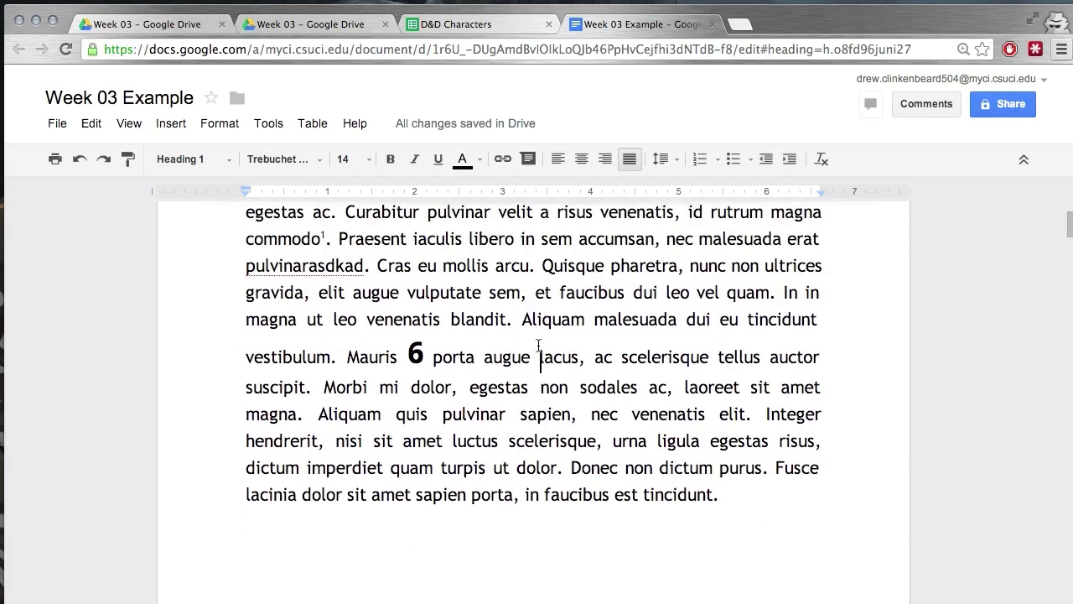
{"action": "left_click", "coordinate": [91, 125]}
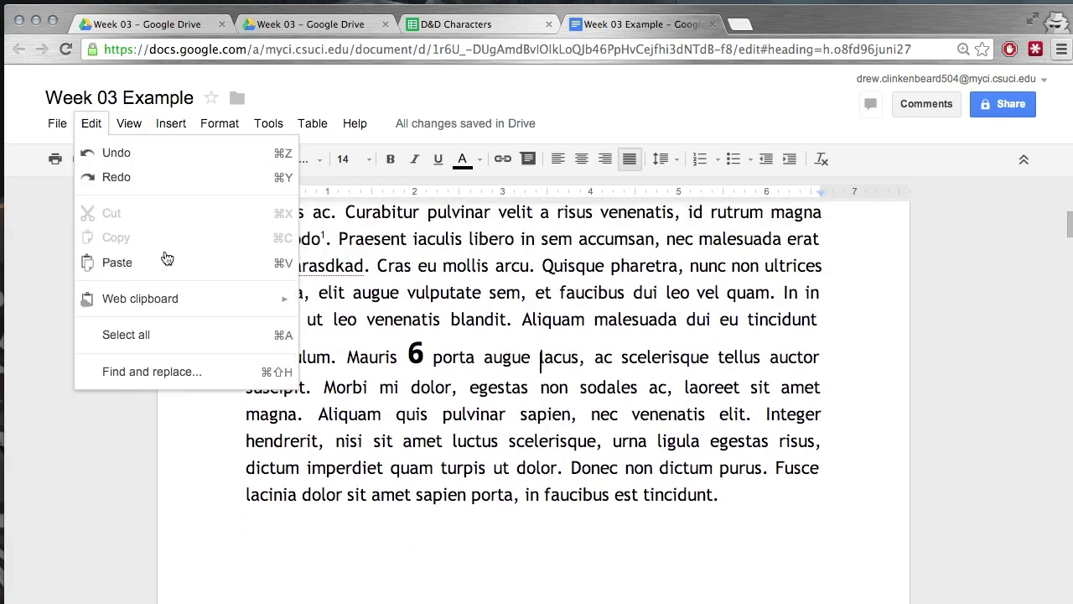
{"action": "mouse_move", "coordinate": [187, 298]}
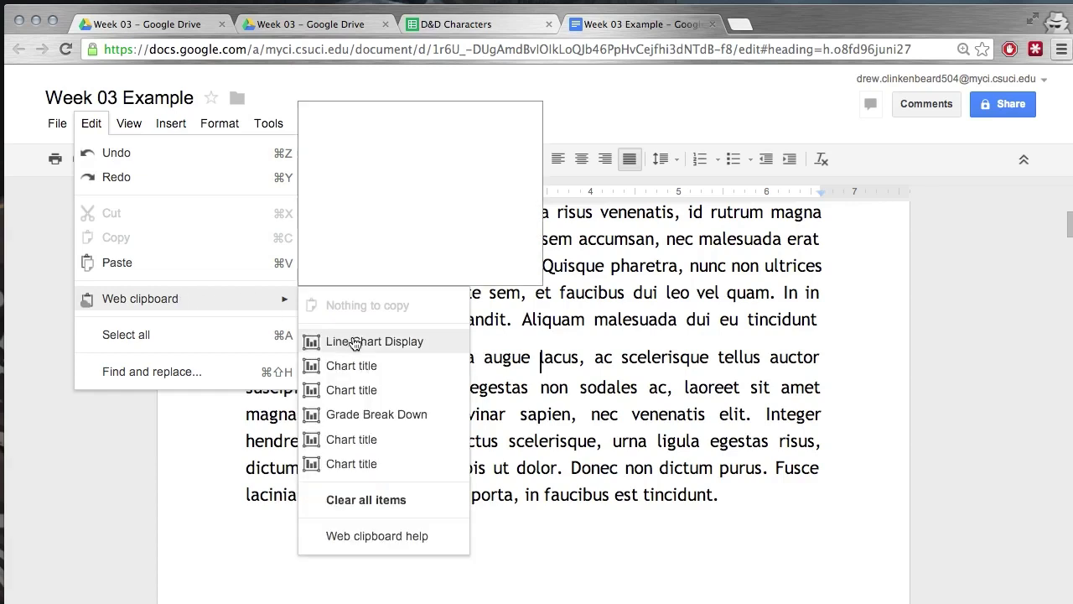
{"action": "left_click", "coordinate": [353, 339]}
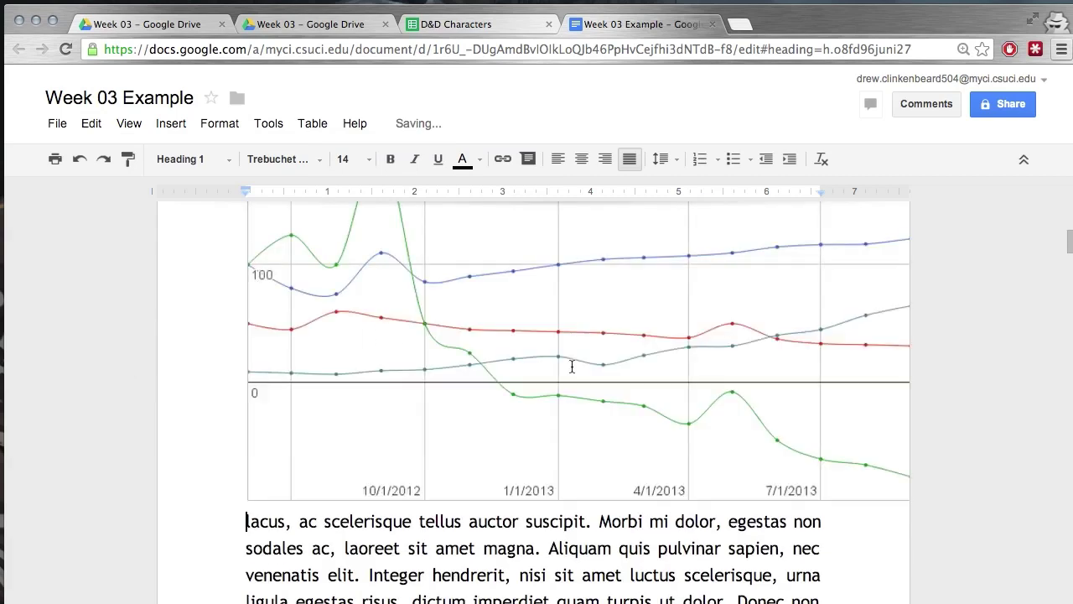
- Shrink the pasted line chart proportionally to about two thirds of the text width and leave it selected
{"action": "scroll", "coordinate": [589, 462], "scroll_direction": "up", "scroll_amount": 5}
{"action": "left_click", "coordinate": [577, 382]}
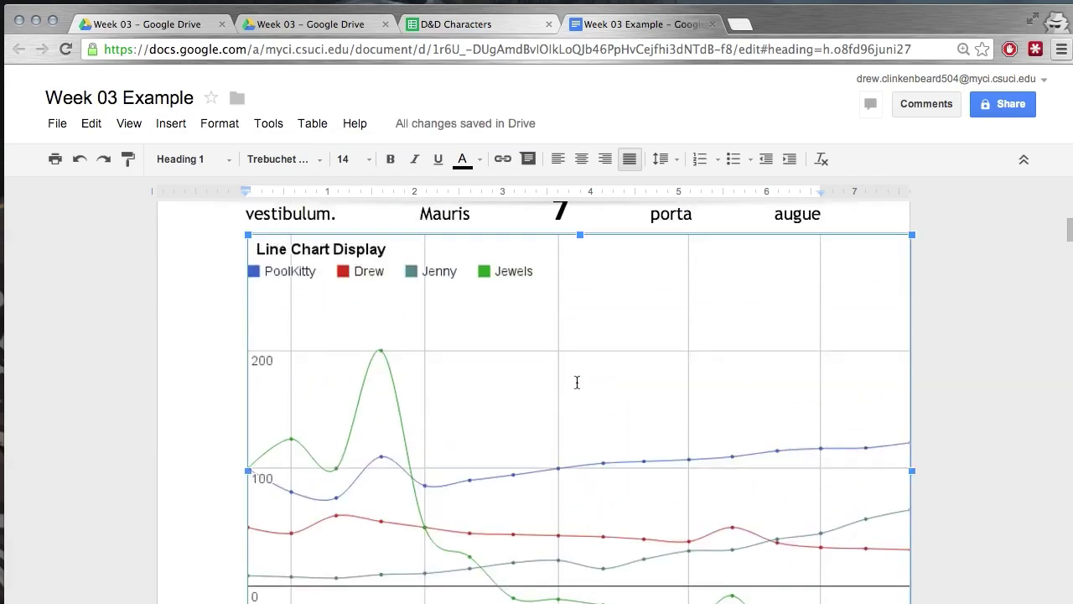
{"action": "left_click_drag", "start_coordinate": [914, 234], "coordinate": [545, 431]}
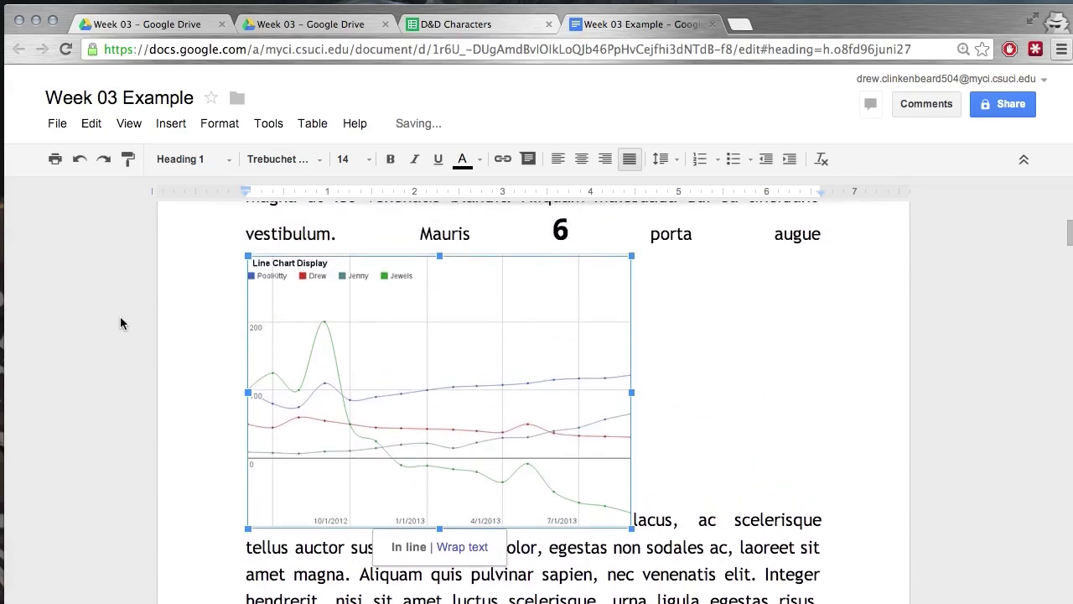
{"action": "left_click", "coordinate": [717, 404]}
{"action": "scroll", "coordinate": [716, 404], "scroll_direction": "down", "scroll_amount": 3}
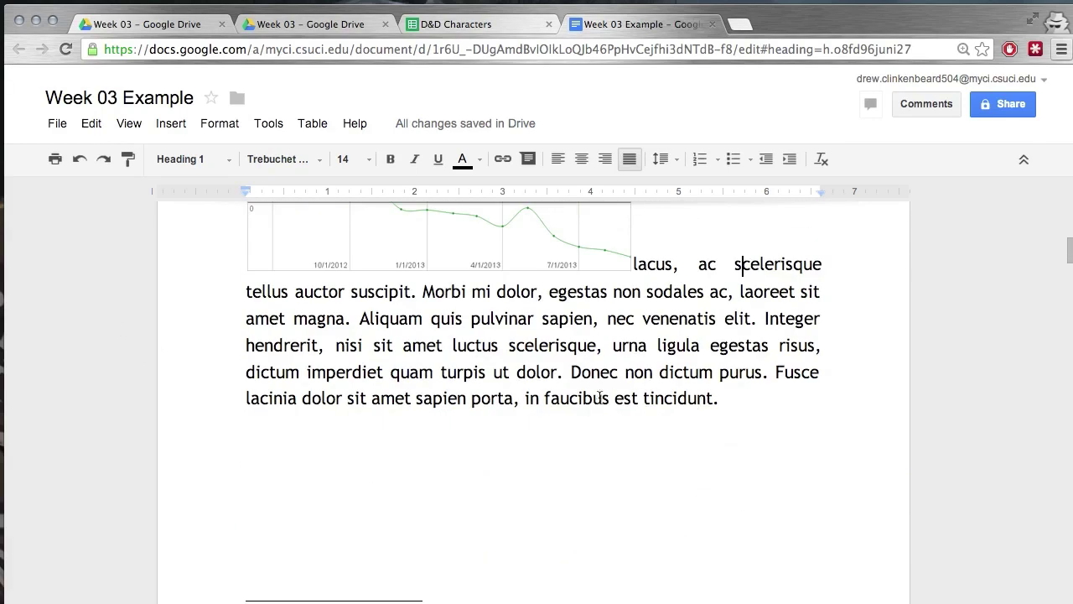
{"action": "scroll", "coordinate": [504, 390], "scroll_direction": "up", "scroll_amount": 3}
{"action": "left_click", "coordinate": [348, 356]}
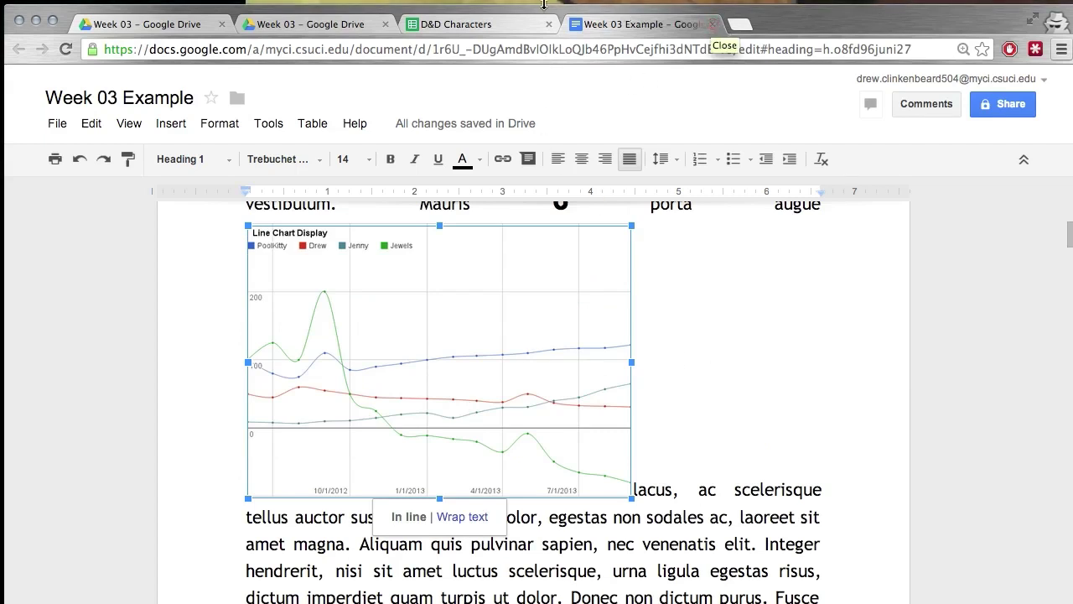
- Return to the D&D Characters spreadsheet and copy the line chart to the web clipboard again
{"action": "left_click", "coordinate": [496, 25]}
{"action": "left_click", "coordinate": [930, 284]}
{"action": "left_click", "coordinate": [1015, 242]}
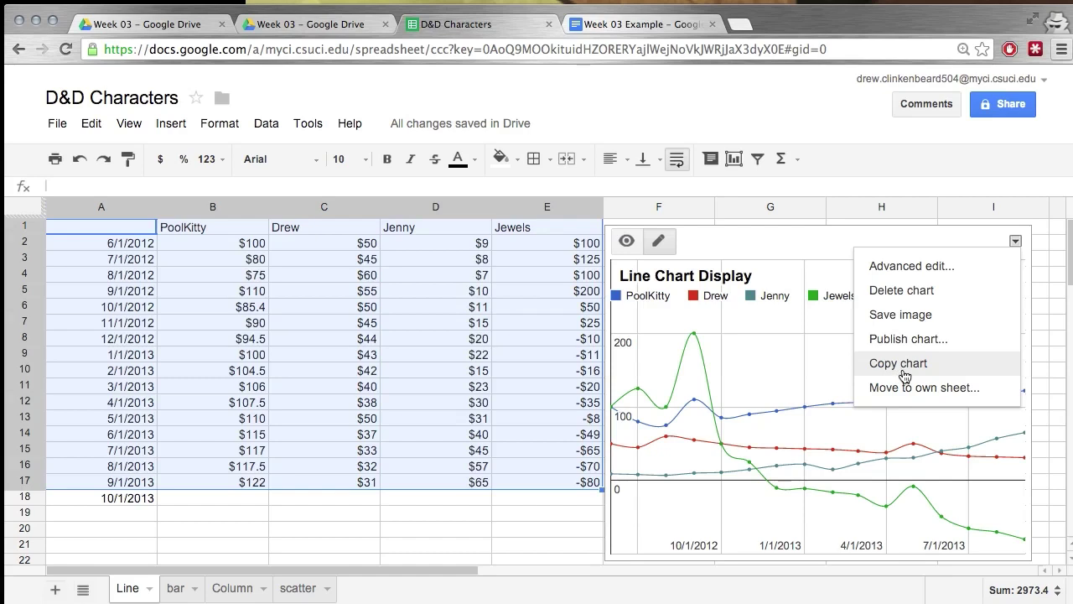
{"action": "left_click", "coordinate": [906, 363]}
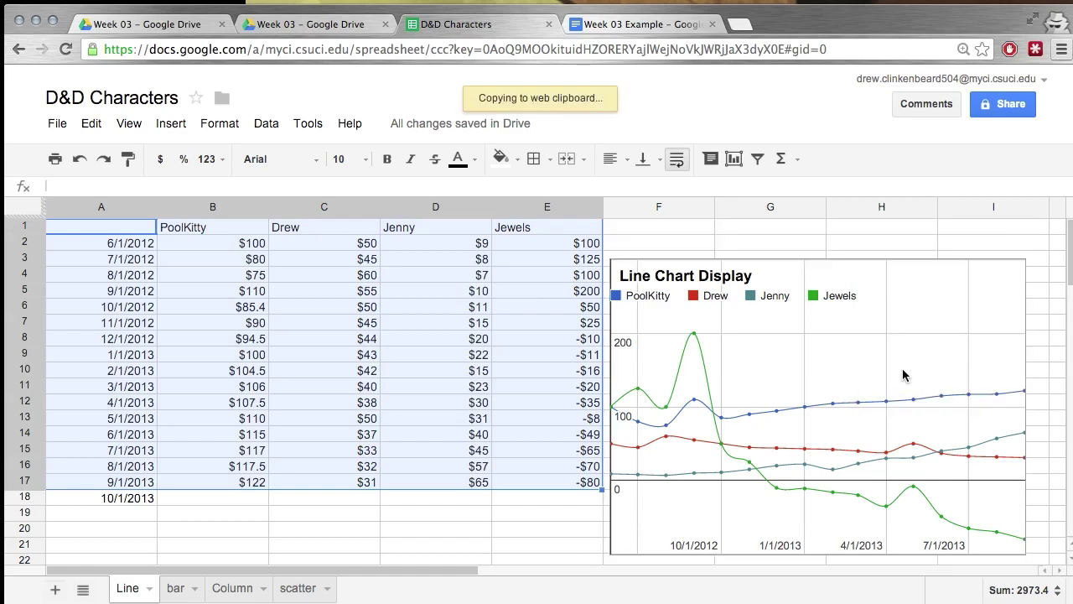
- Switch back to the Week 03 Example document and clear all items from the web clipboard
{"action": "left_click", "coordinate": [618, 25]}
{"action": "scroll", "coordinate": [733, 275], "scroll_direction": "down", "scroll_amount": 4}
{"action": "scroll", "coordinate": [705, 398], "scroll_direction": "up", "scroll_amount": 5}
{"action": "right_click", "coordinate": [646, 270]}
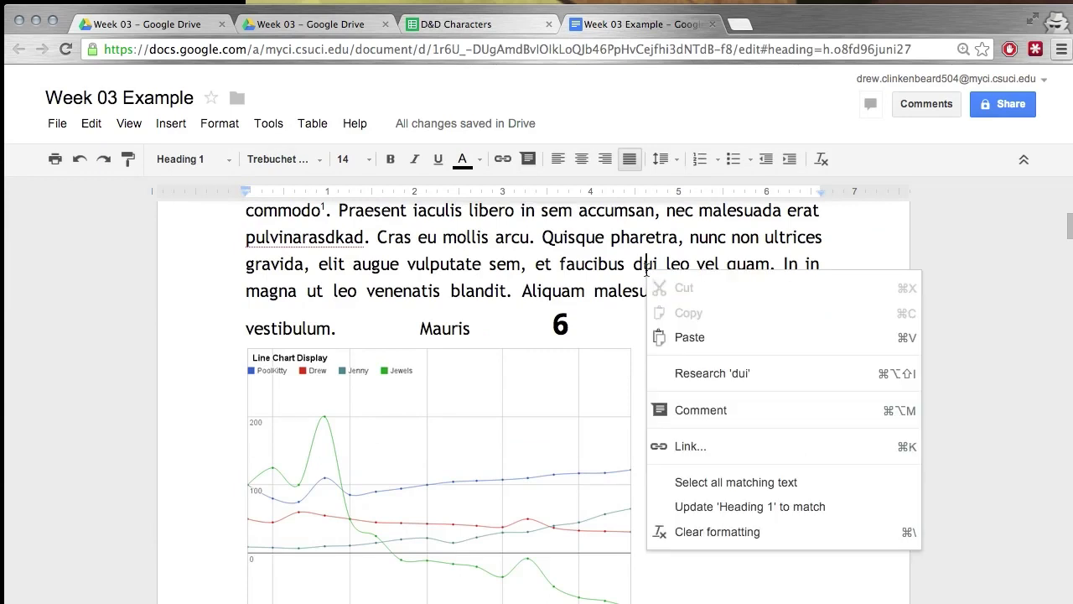
{"action": "left_click", "coordinate": [448, 246]}
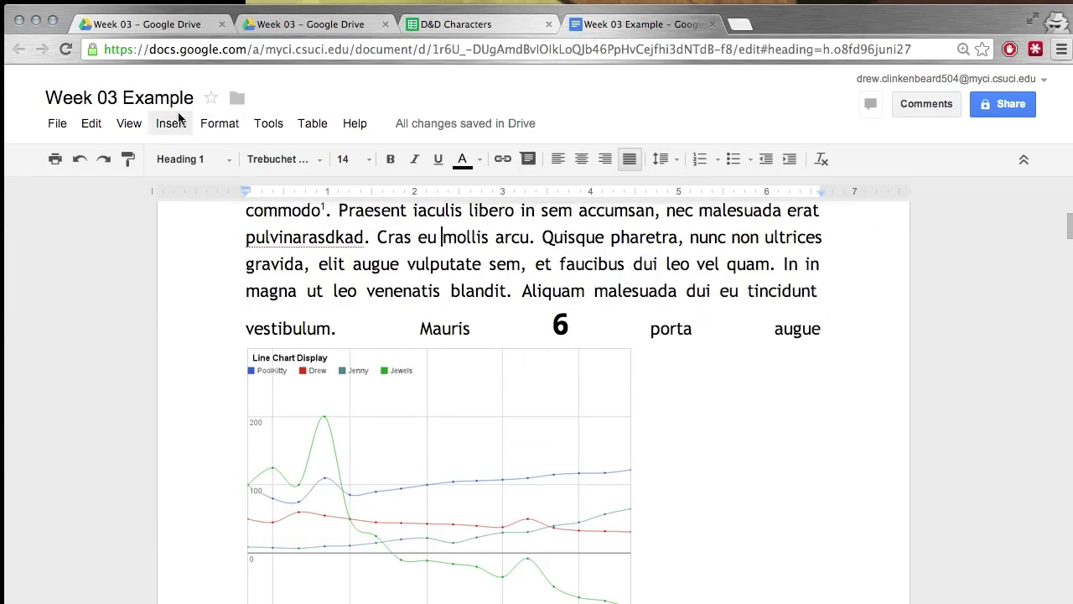
{"action": "left_click", "coordinate": [88, 125]}
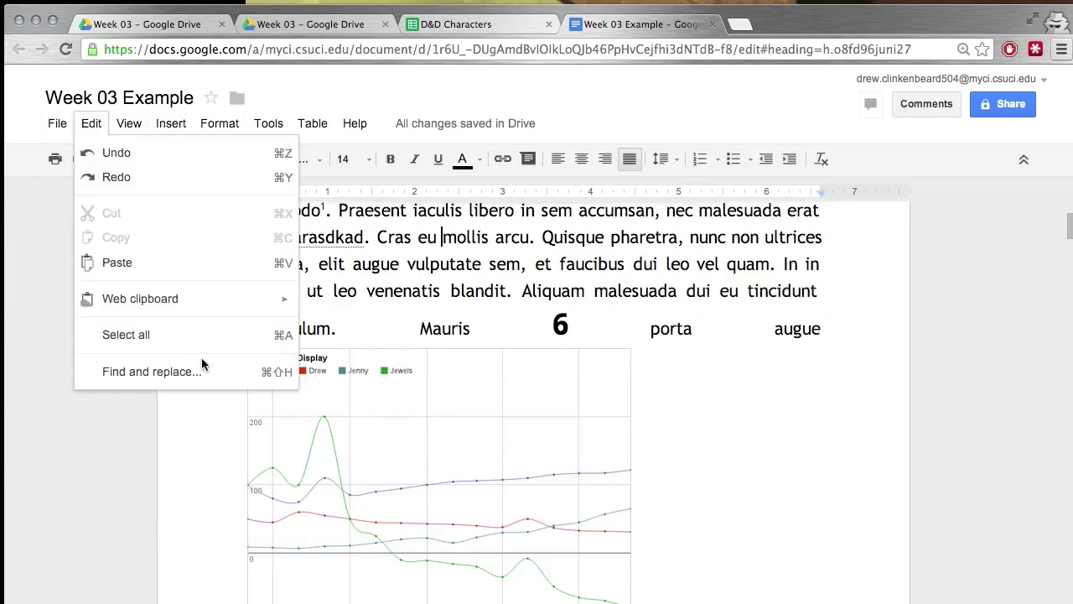
{"action": "mouse_move", "coordinate": [170, 310]}
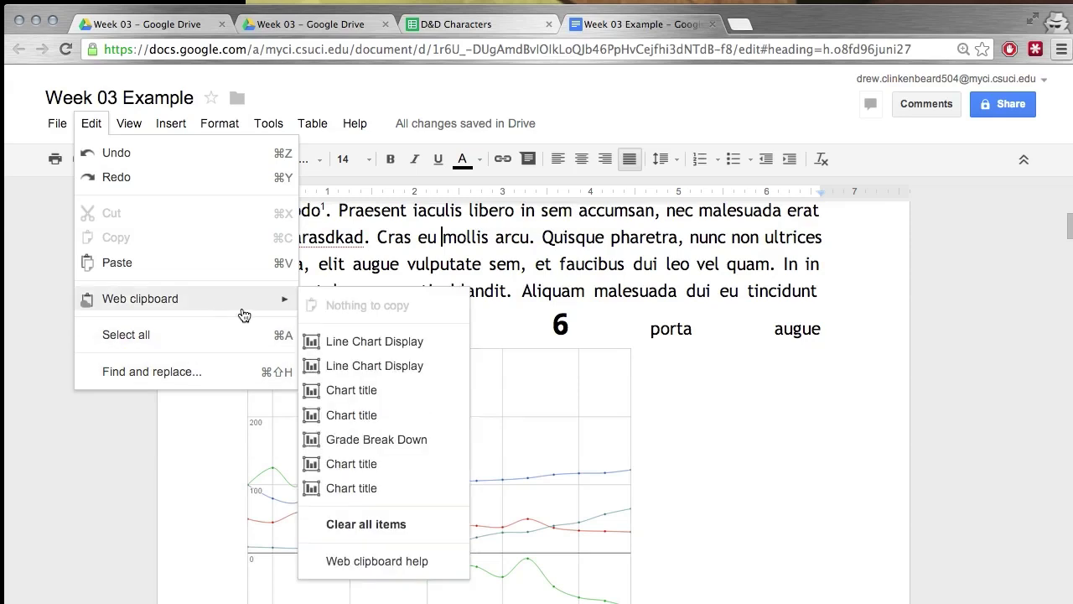
{"action": "mouse_move", "coordinate": [365, 353]}
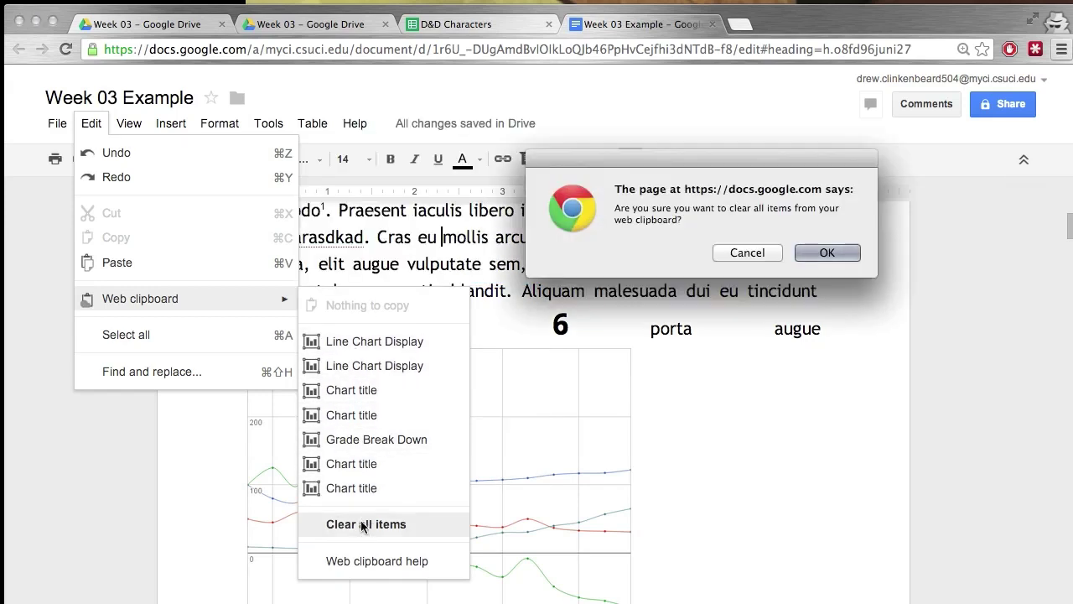
{"action": "left_click", "coordinate": [820, 246]}
{"action": "scroll", "coordinate": [795, 351], "scroll_direction": "down", "scroll_amount": 2}
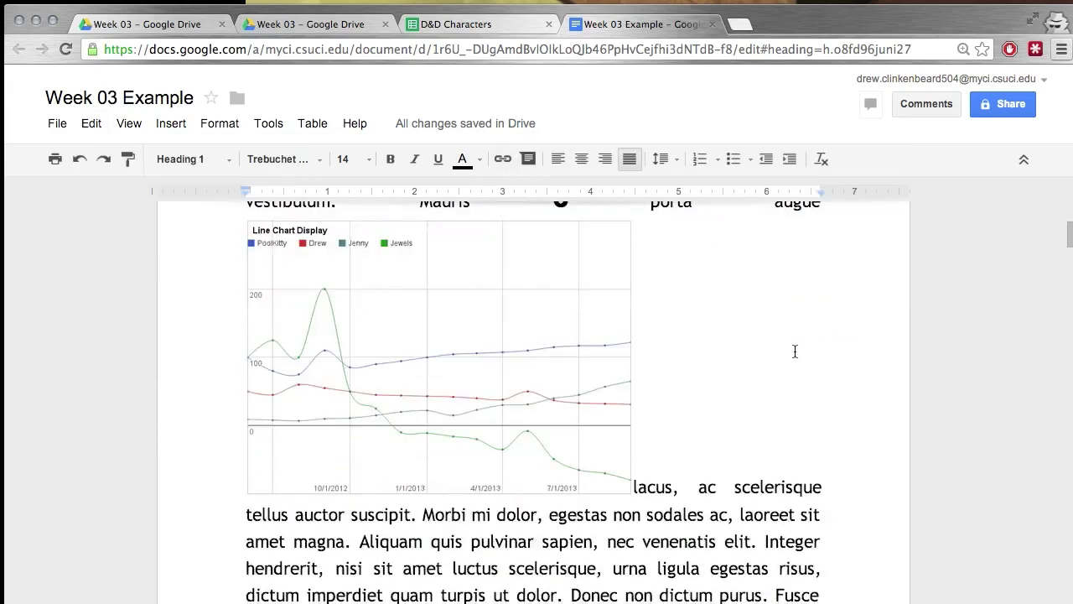
{"action": "scroll", "coordinate": [738, 247], "scroll_direction": "up", "scroll_amount": 3}
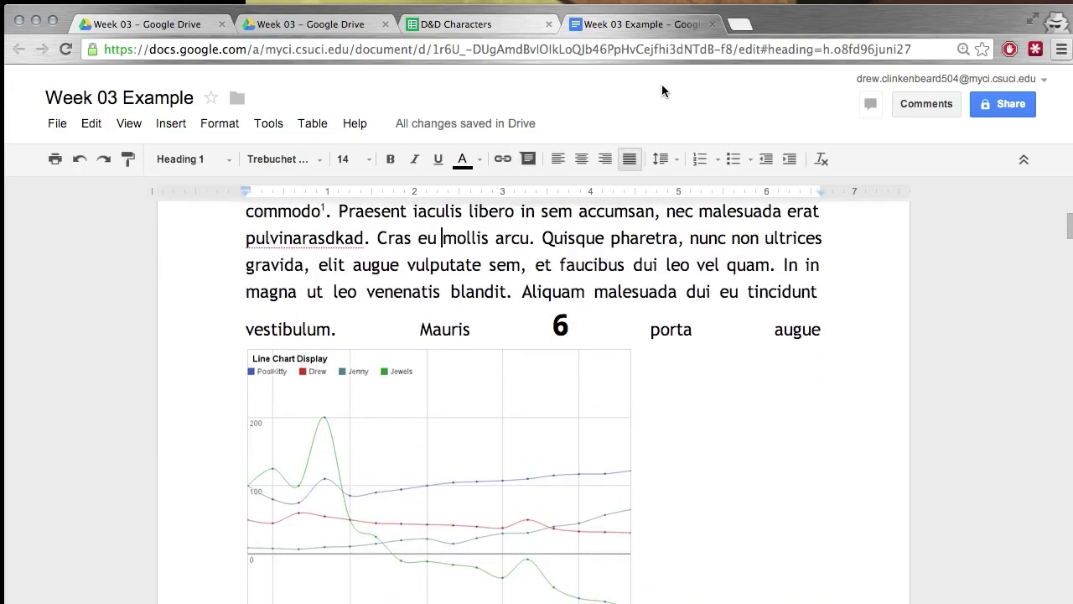
- Switch to the bar sheet of the D&D Characters spreadsheet and start a chart from the range A1:C7
{"action": "left_click", "coordinate": [470, 23]}
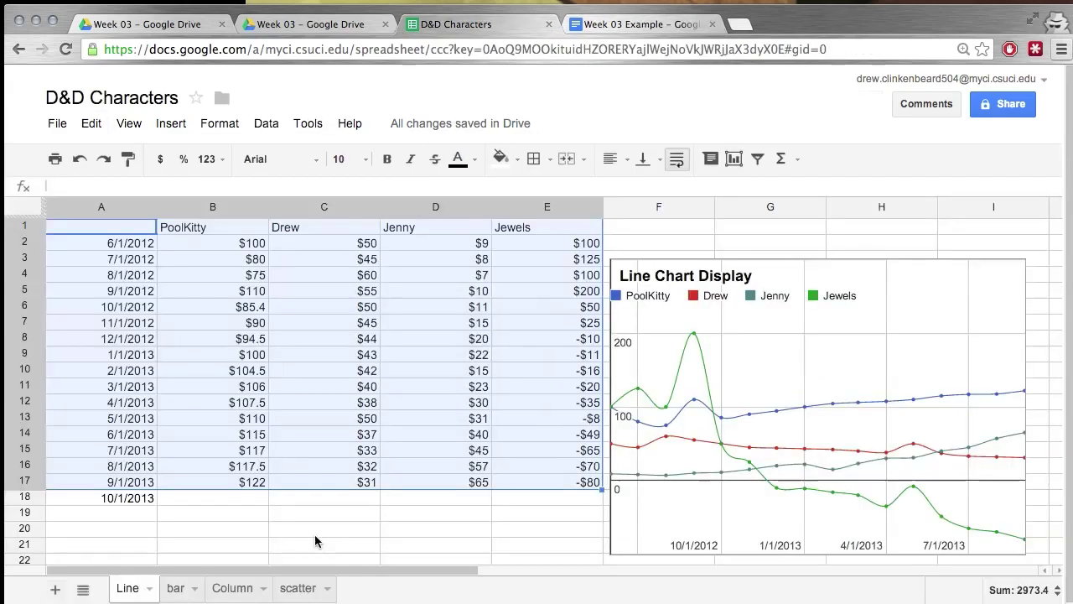
{"action": "left_click", "coordinate": [167, 591]}
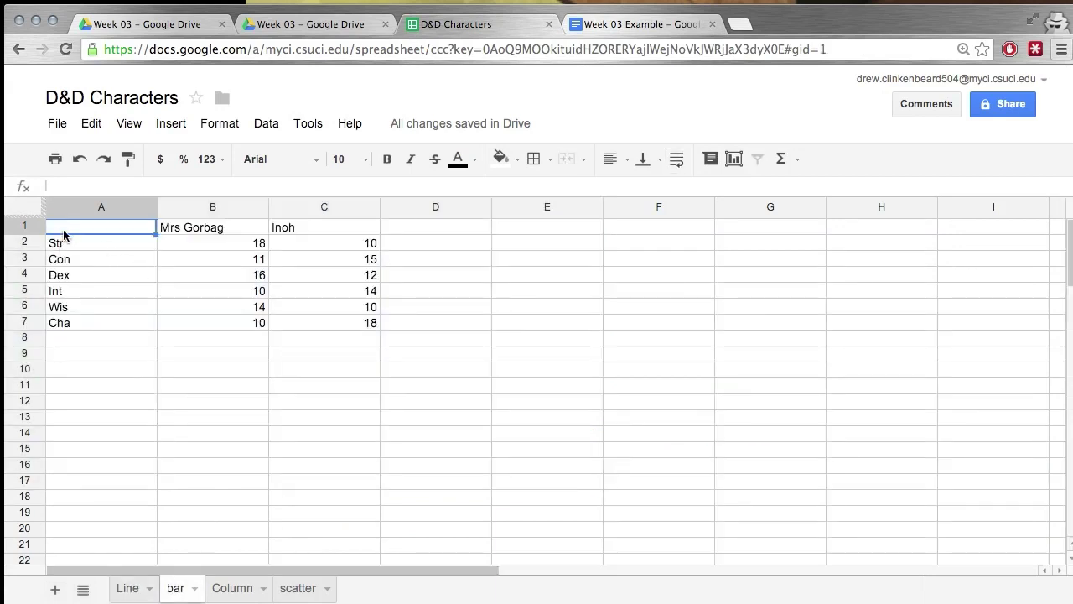
{"action": "left_click_drag", "start_coordinate": [68, 229], "coordinate": [348, 319]}
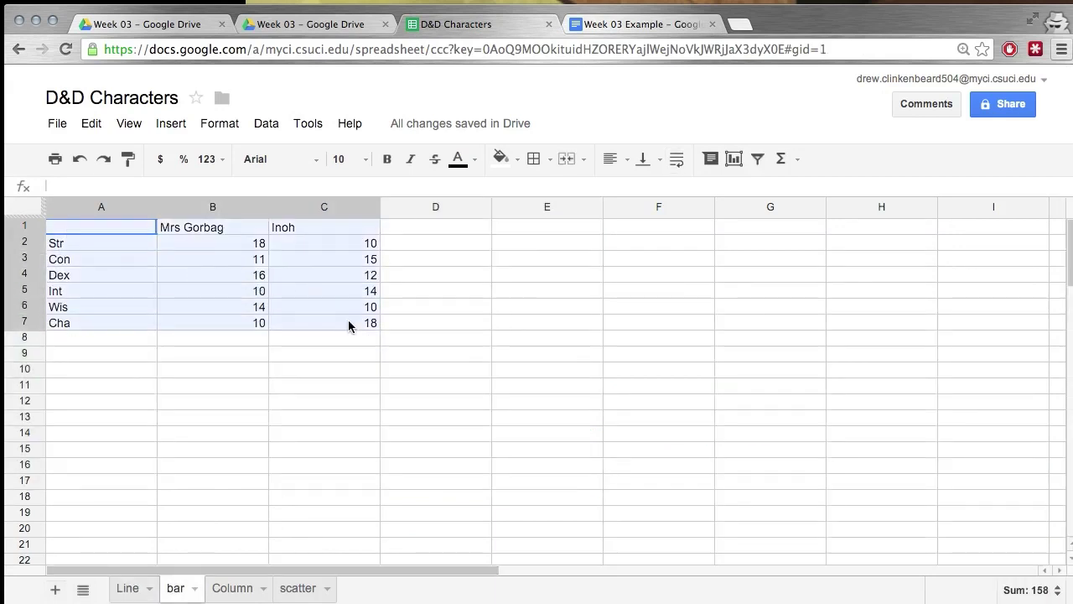
{"action": "left_click", "coordinate": [734, 158]}
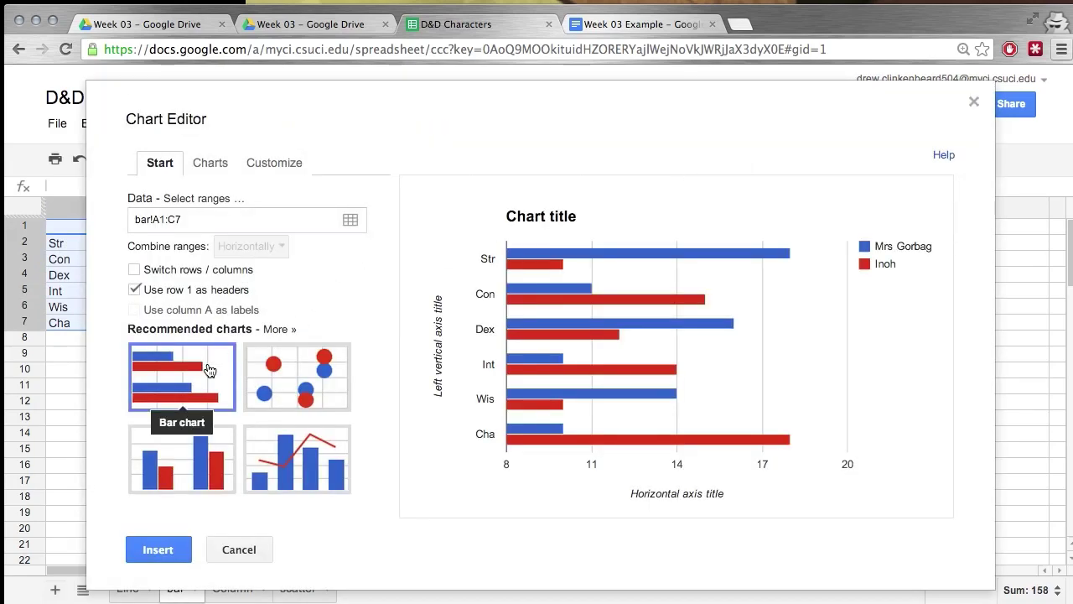
- Preview the ability scores as a side-by-side column chart and compare the column and bar chart variants
{"action": "left_click", "coordinate": [197, 169]}
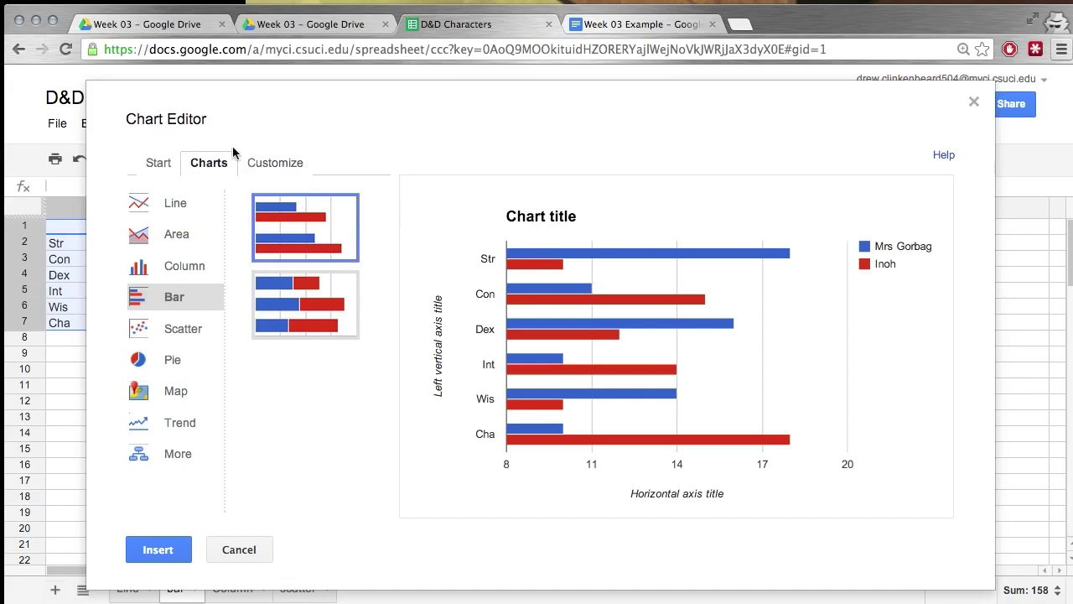
{"action": "left_click", "coordinate": [178, 267]}
{"action": "left_click", "coordinate": [267, 248]}
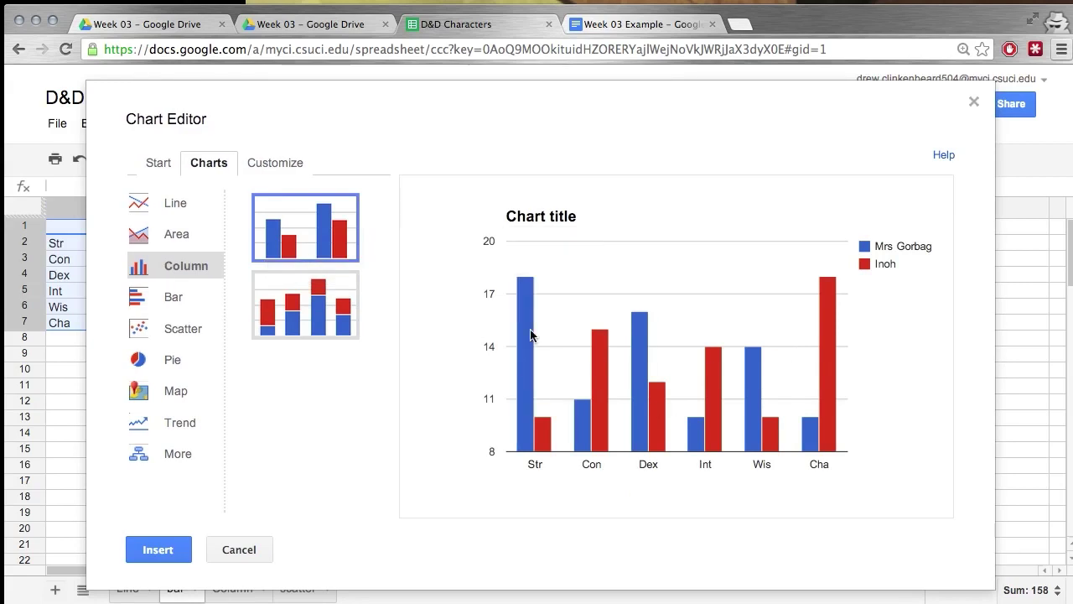
{"action": "left_click", "coordinate": [156, 307]}
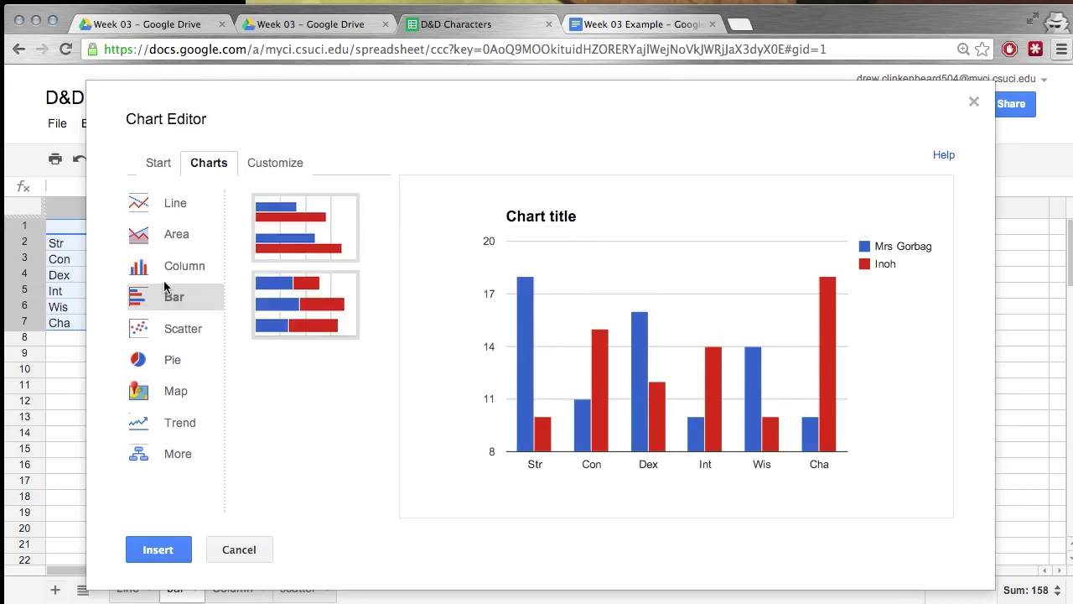
{"action": "left_click", "coordinate": [169, 272]}
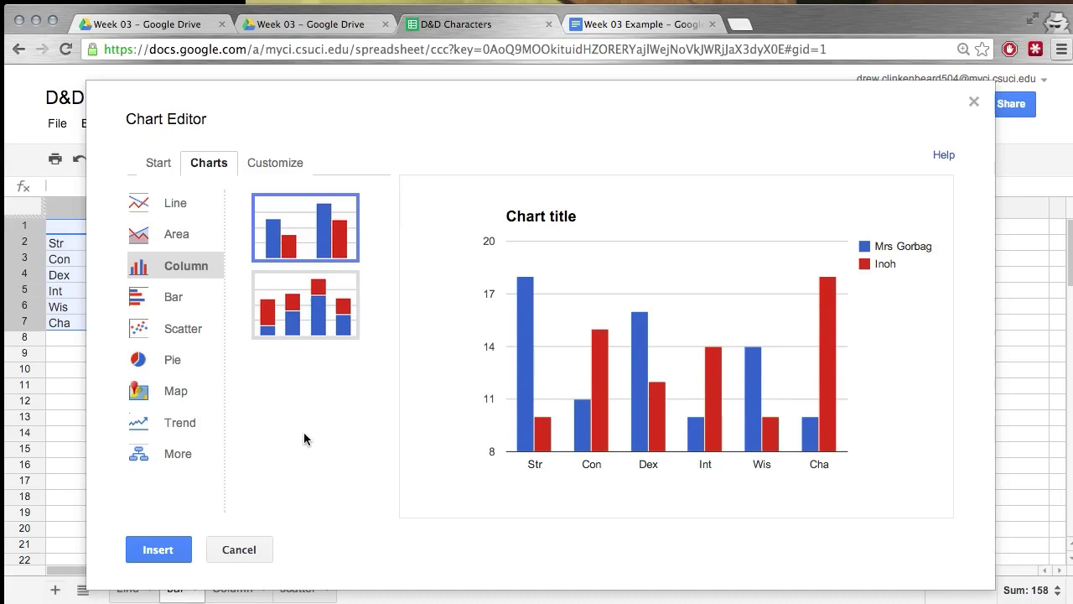
- Preview the same data as a plain area chart and as a scatter chart
{"action": "left_click", "coordinate": [169, 235]}
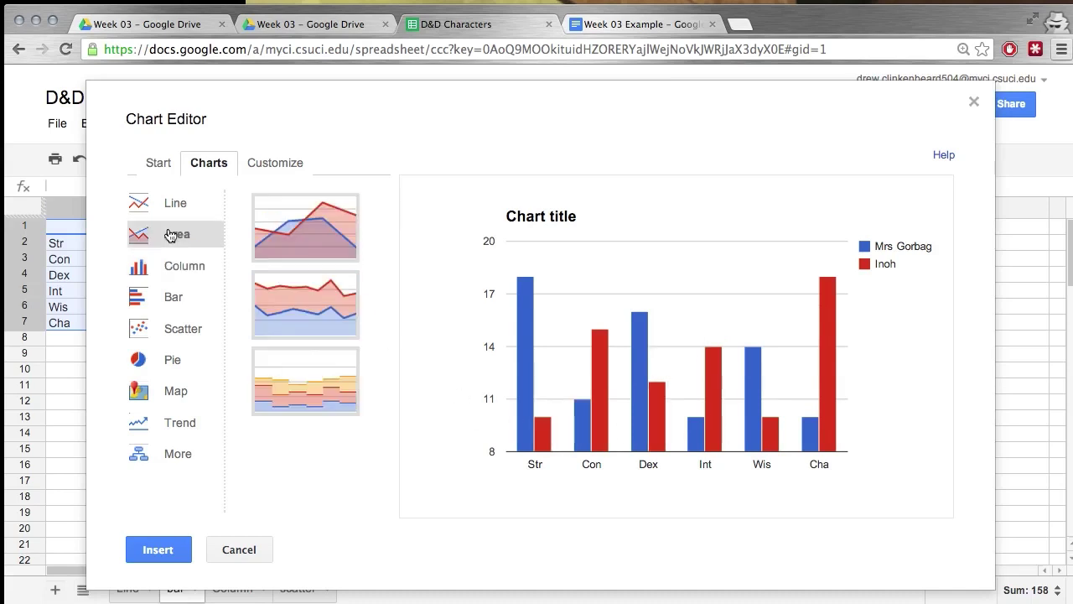
{"action": "left_click", "coordinate": [311, 239]}
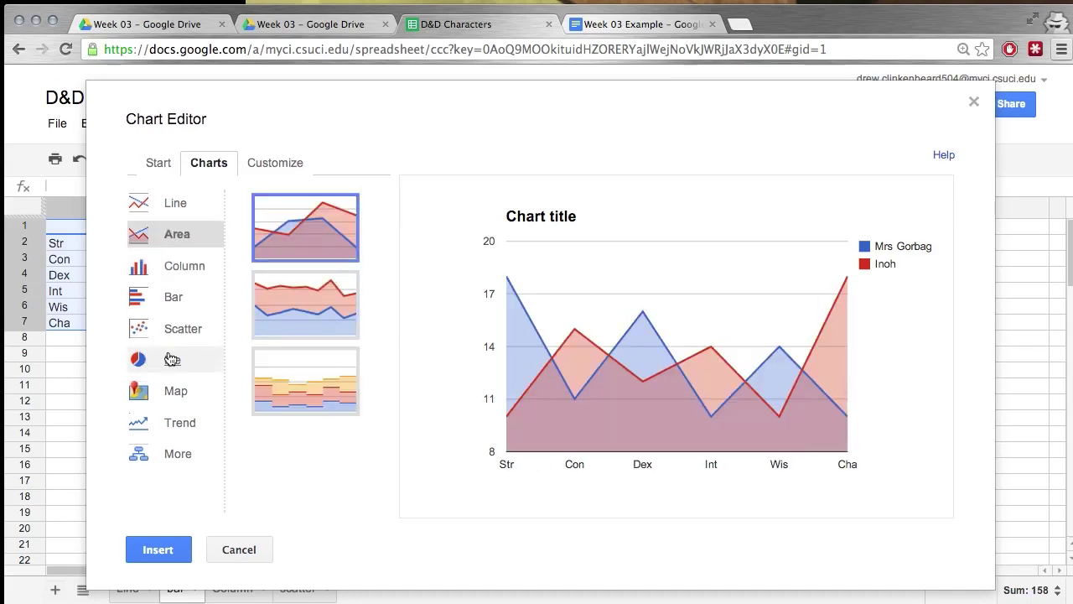
{"action": "left_click", "coordinate": [179, 333]}
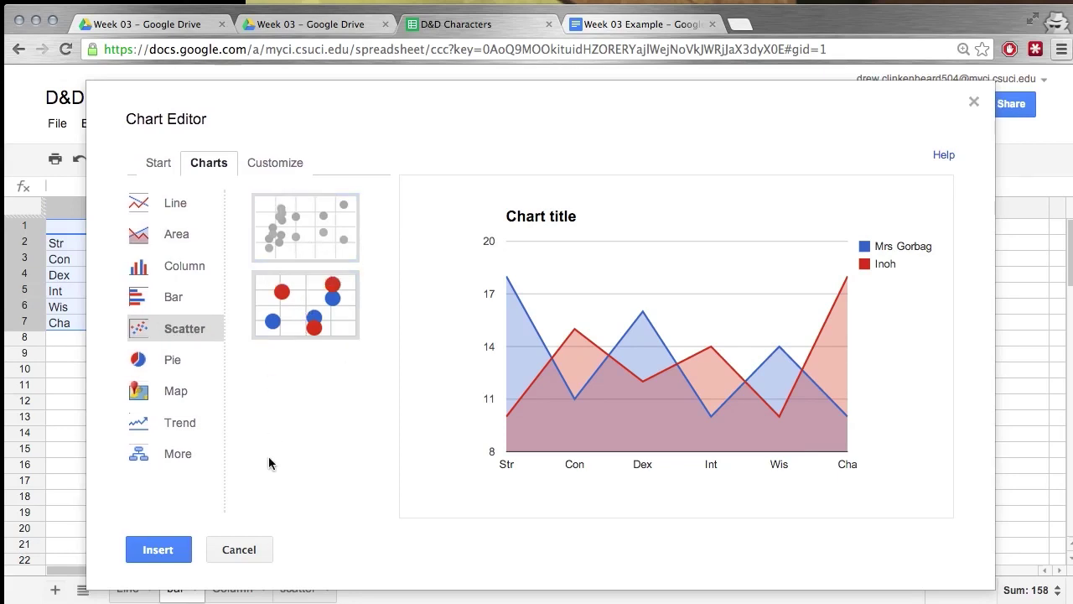
{"action": "left_click", "coordinate": [312, 241]}
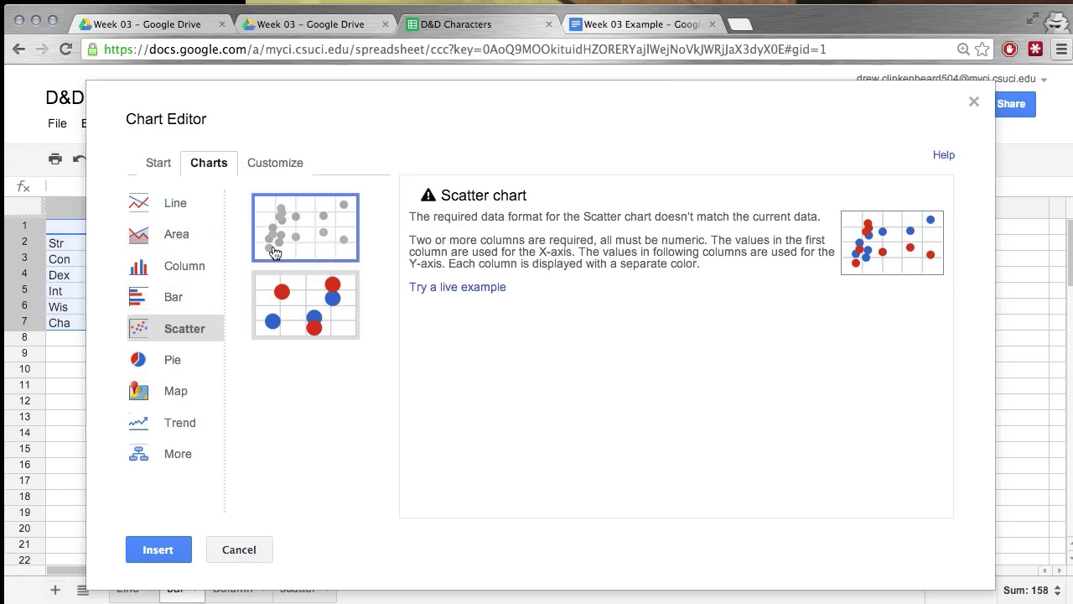
- Preview the ability scores as a bubble chart and insert the chart as a side-by-side bar chart
{"action": "left_click", "coordinate": [279, 300]}
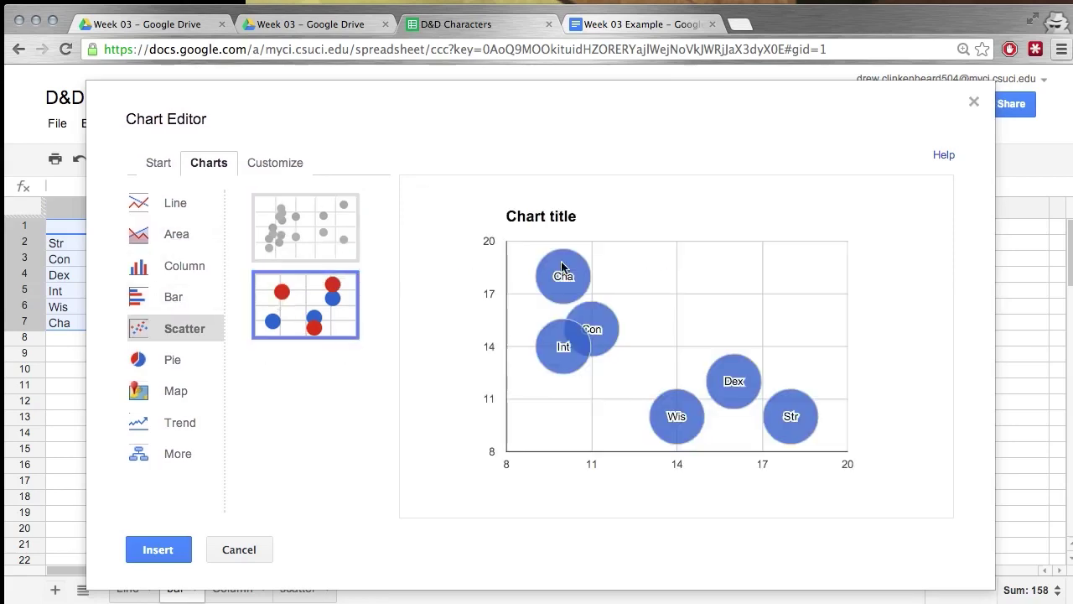
{"action": "left_click", "coordinate": [192, 300]}
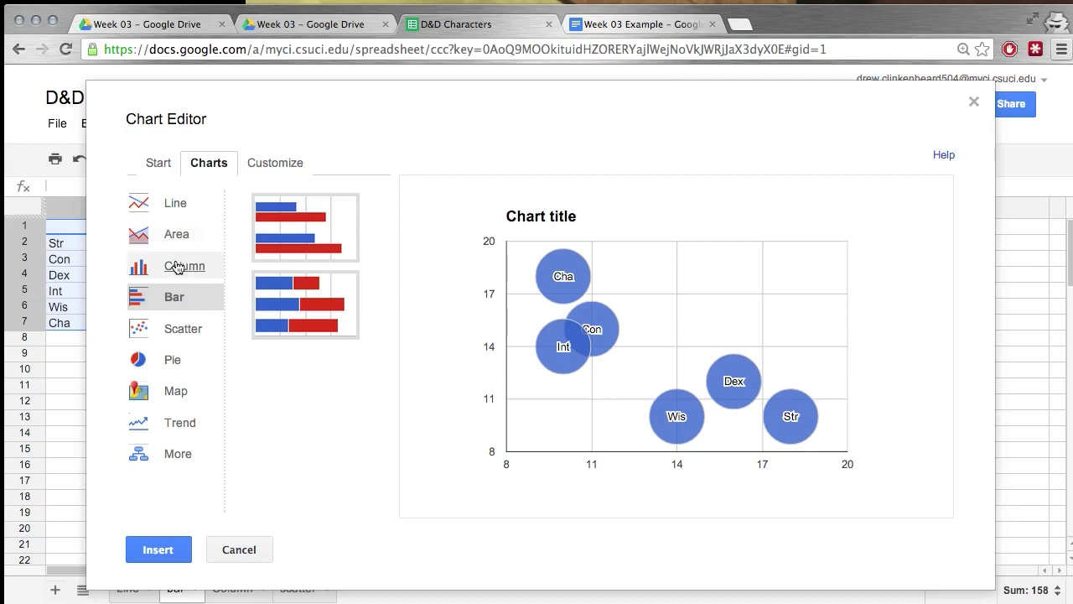
{"action": "left_click", "coordinate": [304, 253]}
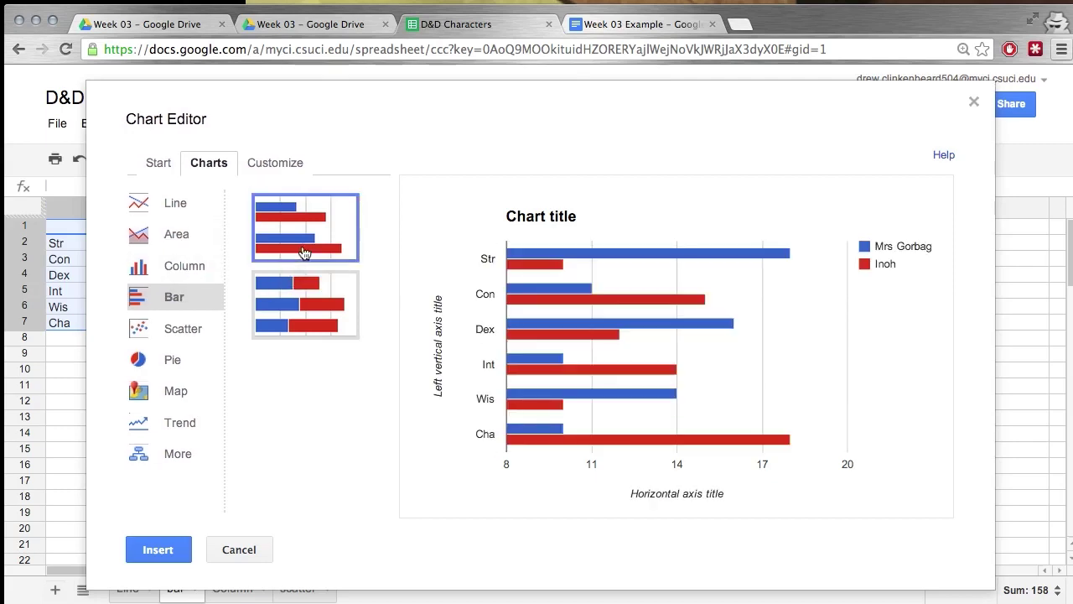
{"action": "left_click", "coordinate": [146, 551]}
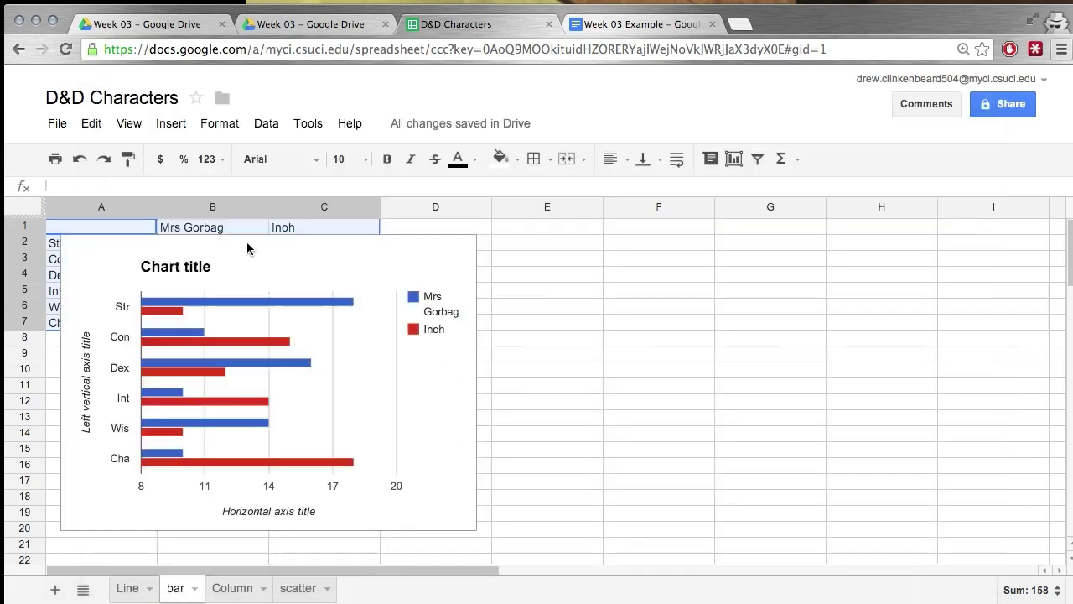
- Move the bar chart beside the data, over columns D to G, and select its legend
{"action": "left_click", "coordinate": [226, 243]}
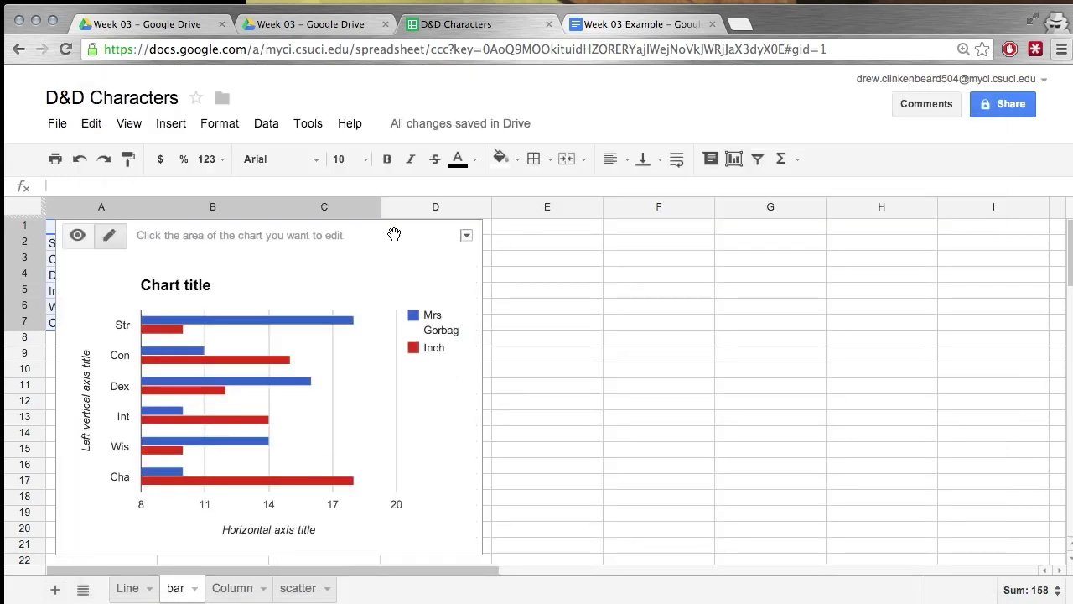
{"action": "left_click_drag", "start_coordinate": [394, 234], "coordinate": [726, 234]}
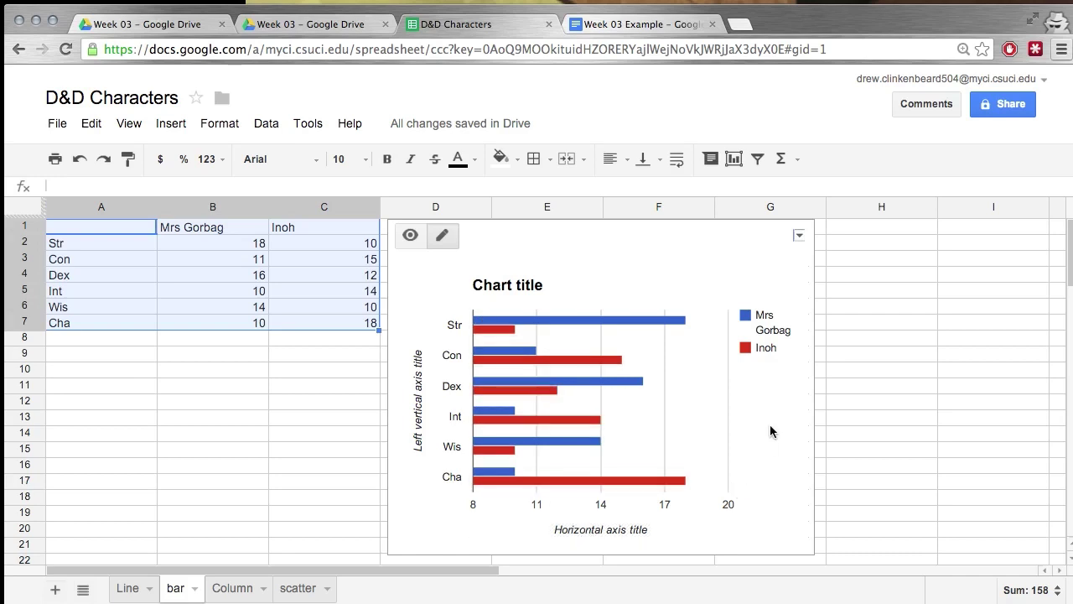
{"action": "left_click", "coordinate": [765, 353]}
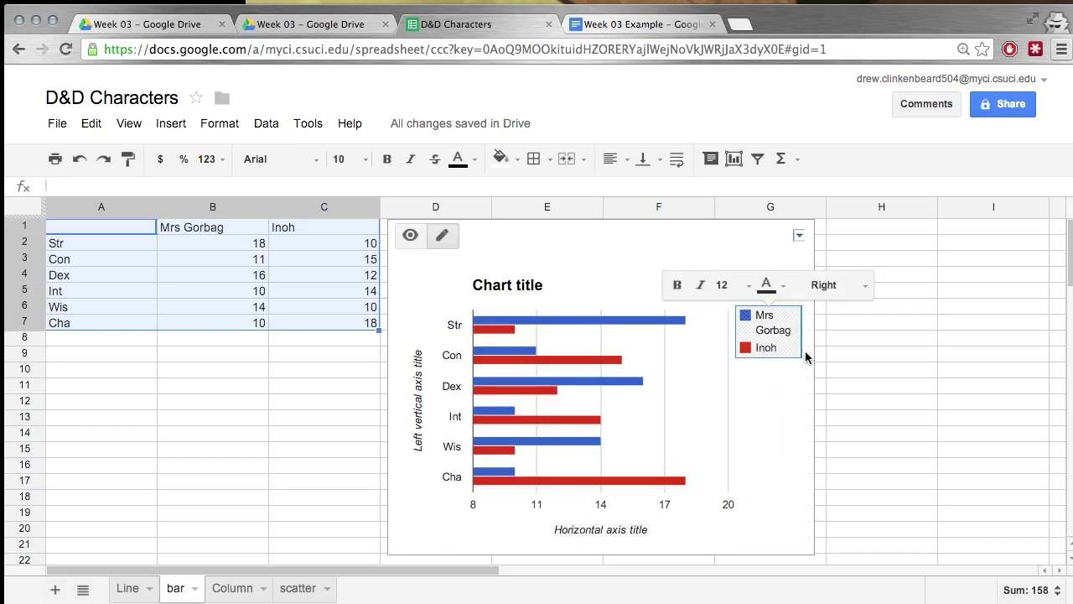
- Rename the series headers to Goal in cell C1 and Actual in cell B1
{"action": "left_click", "coordinate": [315, 239]}
{"action": "double_click", "coordinate": [283, 227]}
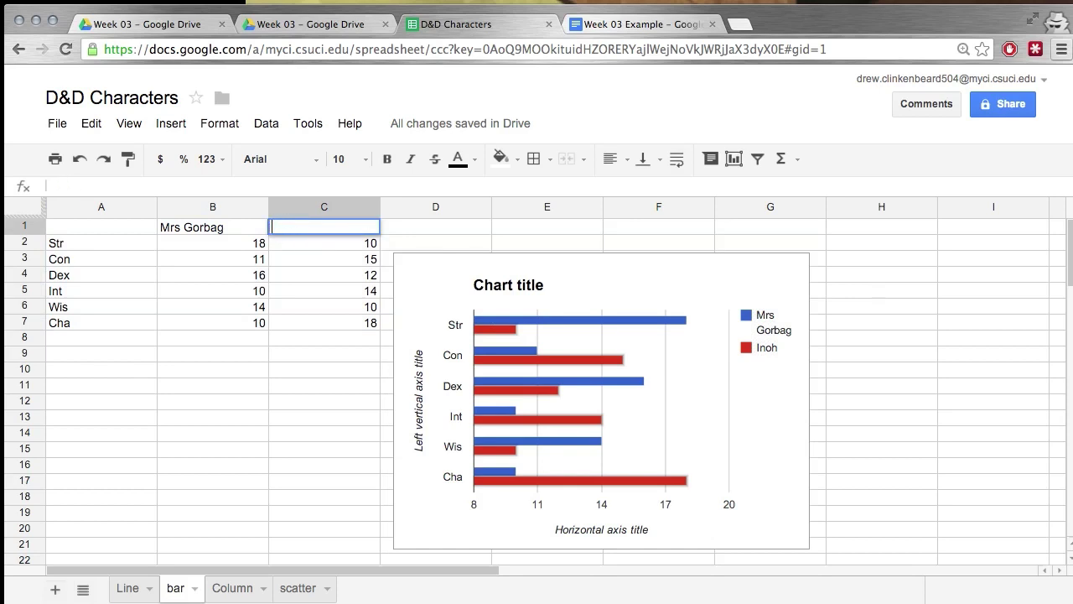
{"action": "left_click", "coordinate": [195, 232]}
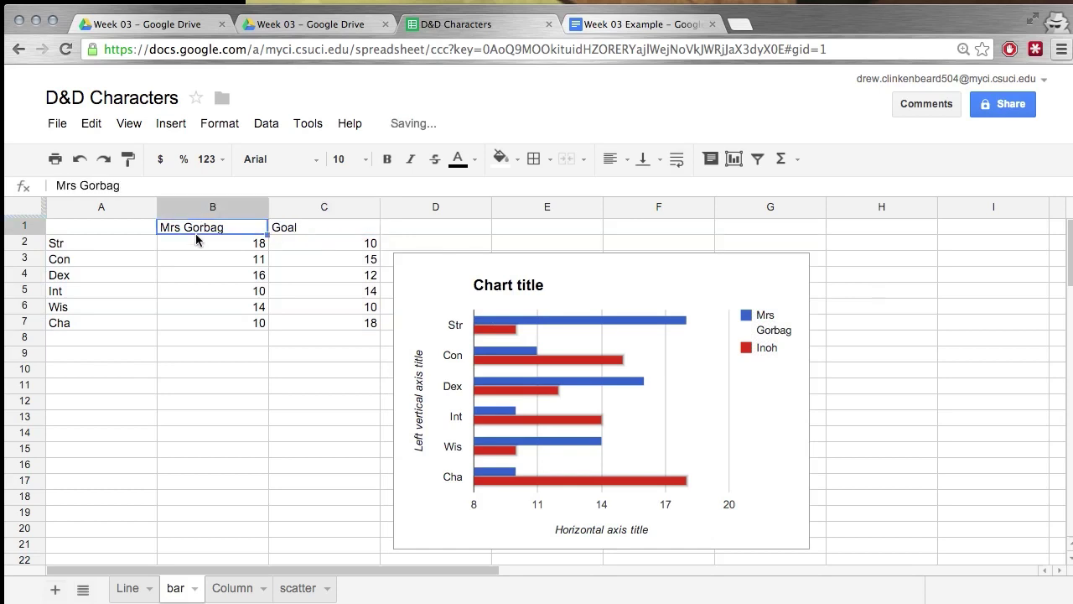
{"action": "double_click", "coordinate": [223, 231]}
{"action": "key", "text": "super+a"}
{"action": "type", "text": "Ac"}
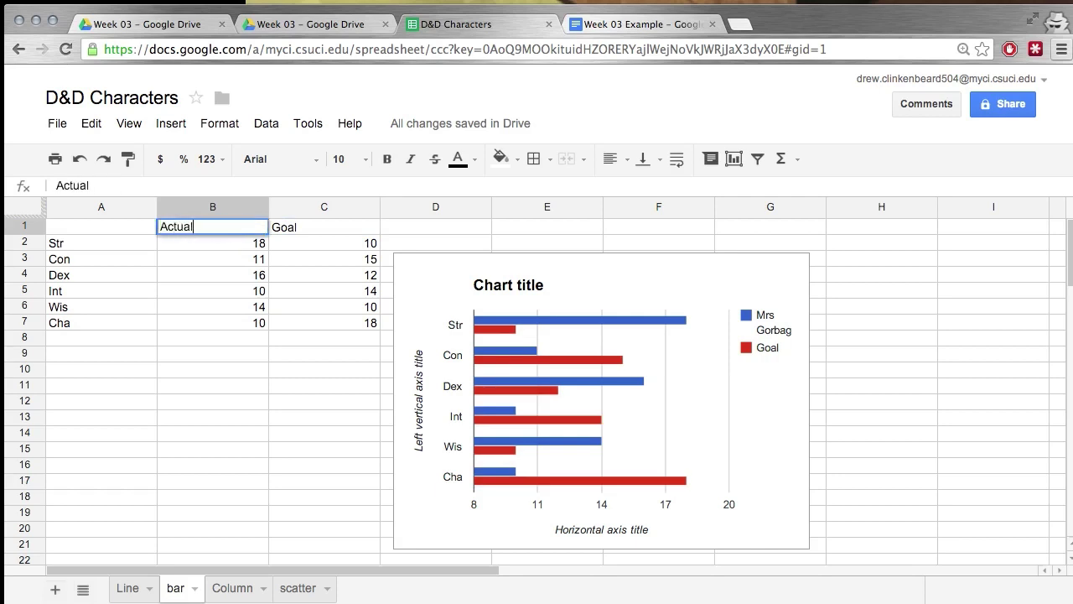
{"action": "type", "text": "tual"}
{"action": "left_click", "coordinate": [292, 306]}
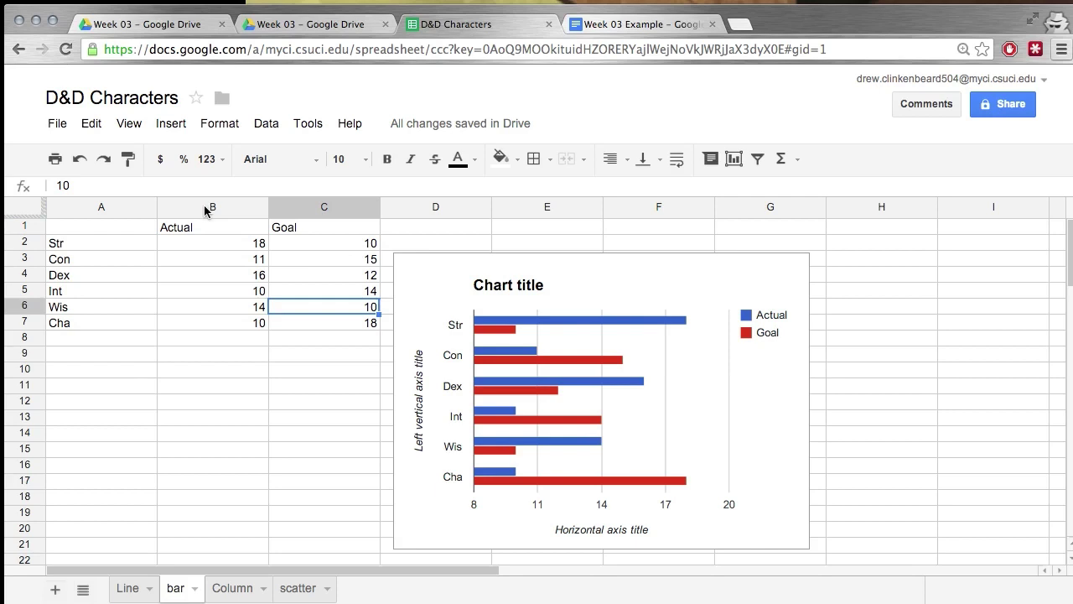
- Switch to the Column sheet and select the data range A1:D7
{"action": "left_click", "coordinate": [228, 589]}
{"action": "left_click", "coordinate": [659, 416]}
{"action": "left_click_drag", "start_coordinate": [84, 226], "coordinate": [424, 327]}
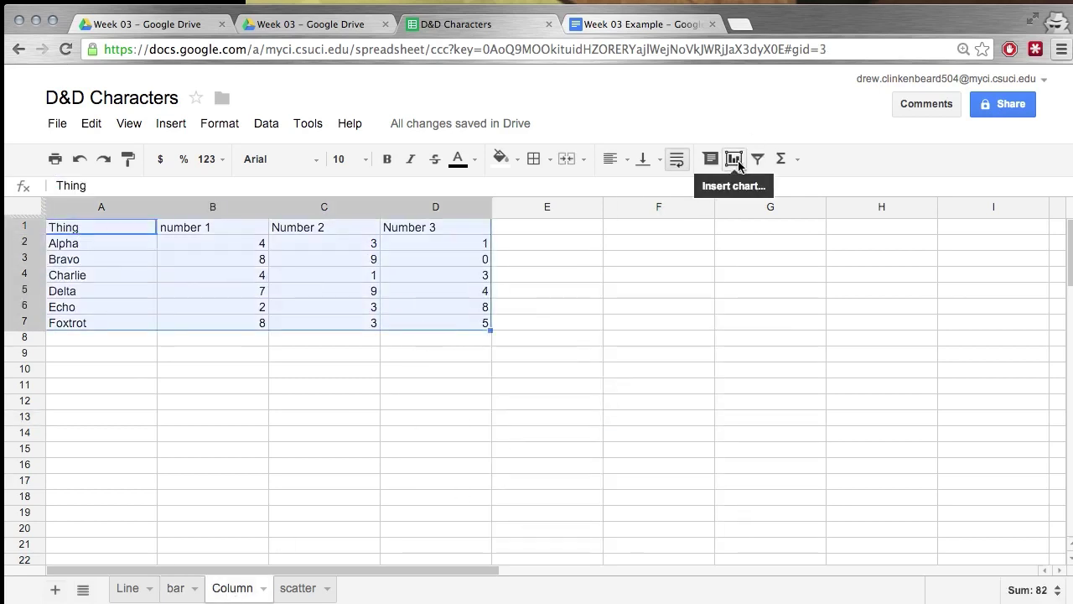
- Insert a side-by-side column chart of the selected range A1:D7
{"action": "left_click", "coordinate": [172, 126]}
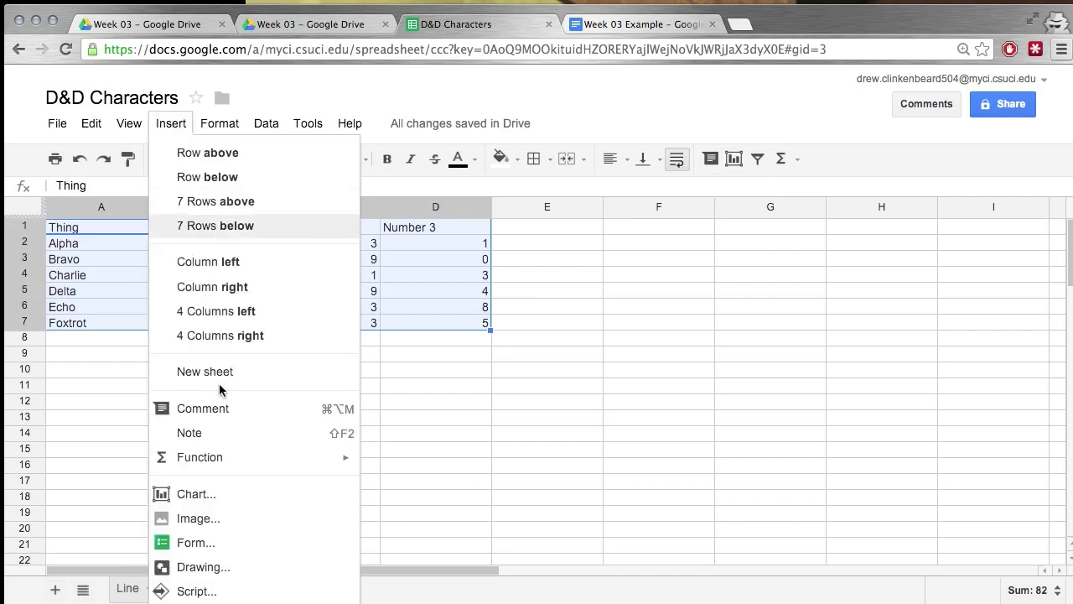
{"action": "left_click", "coordinate": [203, 495]}
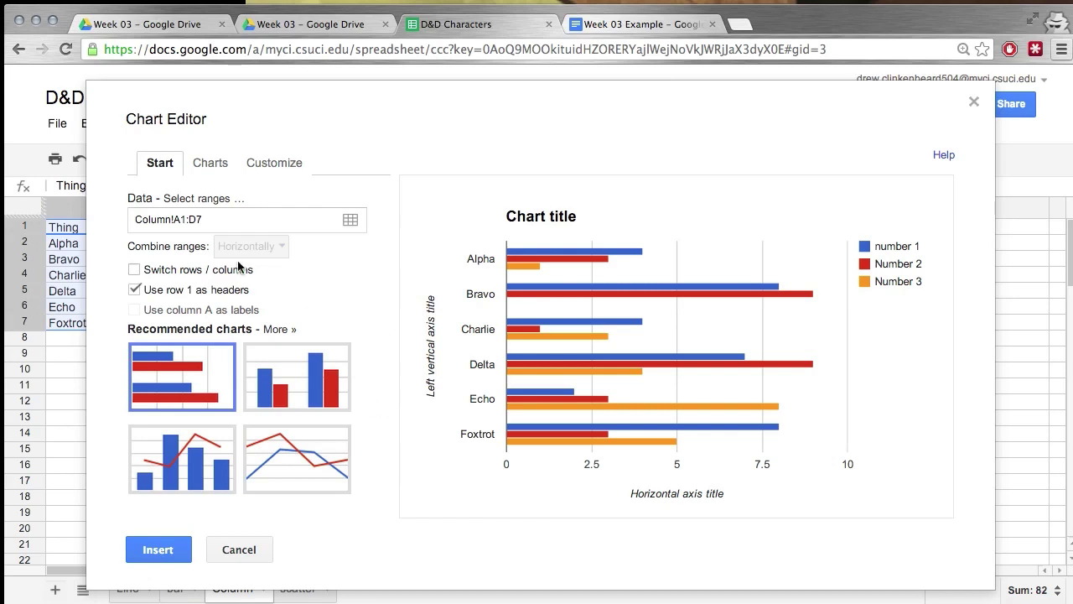
{"action": "left_click", "coordinate": [209, 161]}
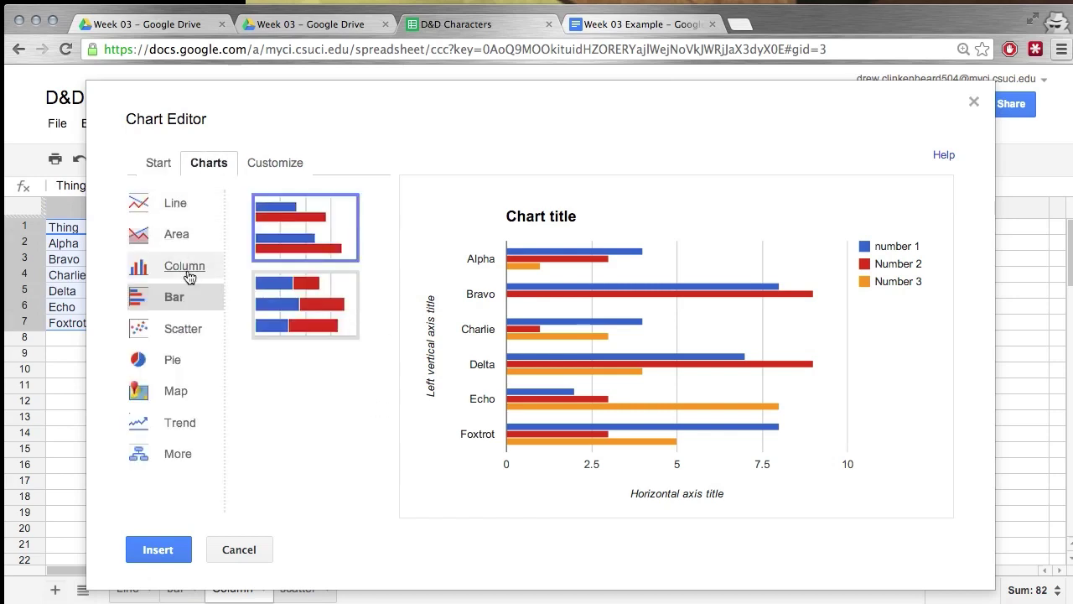
{"action": "left_click", "coordinate": [189, 273]}
{"action": "left_click", "coordinate": [319, 241]}
{"action": "left_click", "coordinate": [166, 553]}
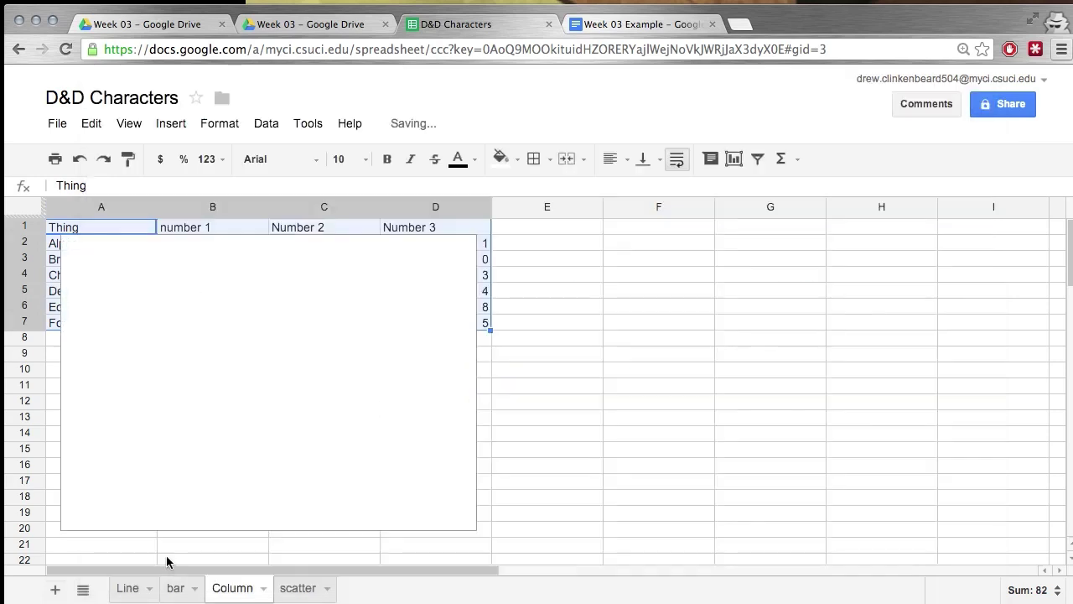
- Move the column chart beside the data and delete it from the sheet
{"action": "left_click", "coordinate": [305, 239]}
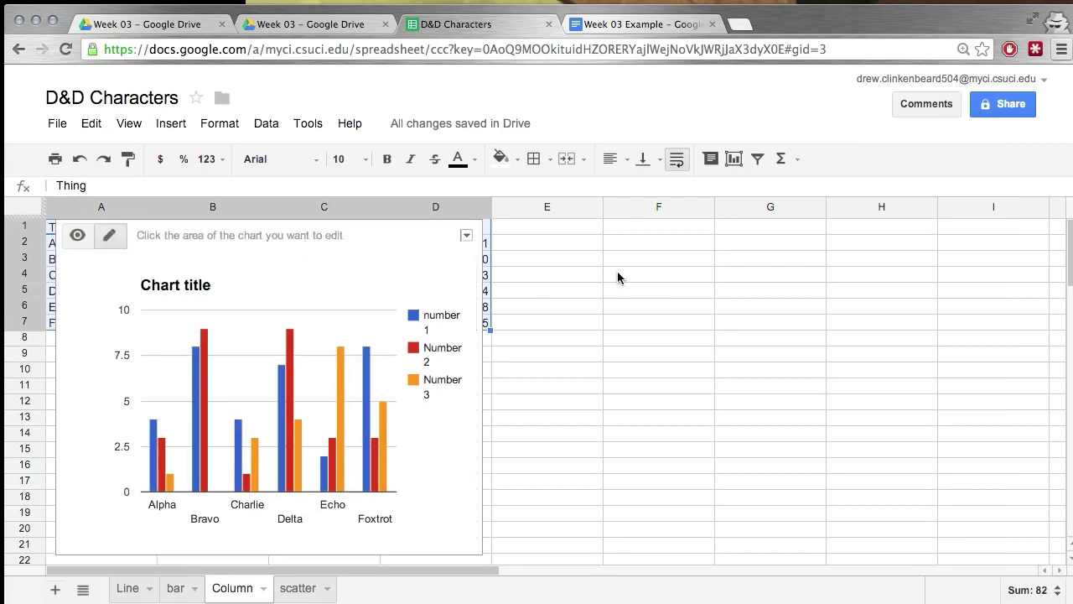
{"action": "left_click_drag", "start_coordinate": [371, 237], "coordinate": [805, 238]}
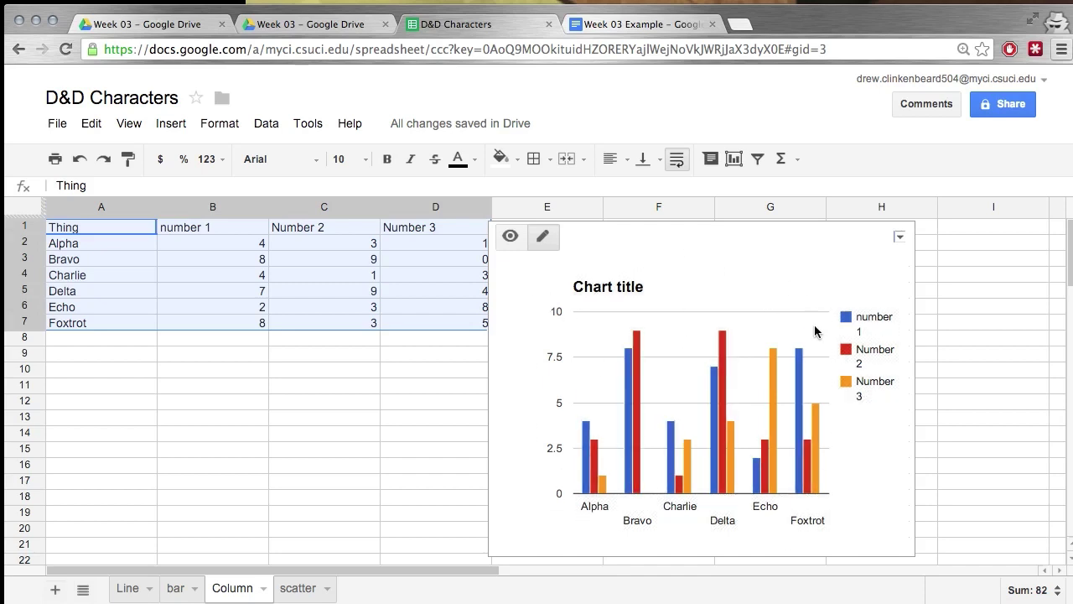
{"action": "left_click", "coordinate": [900, 237]}
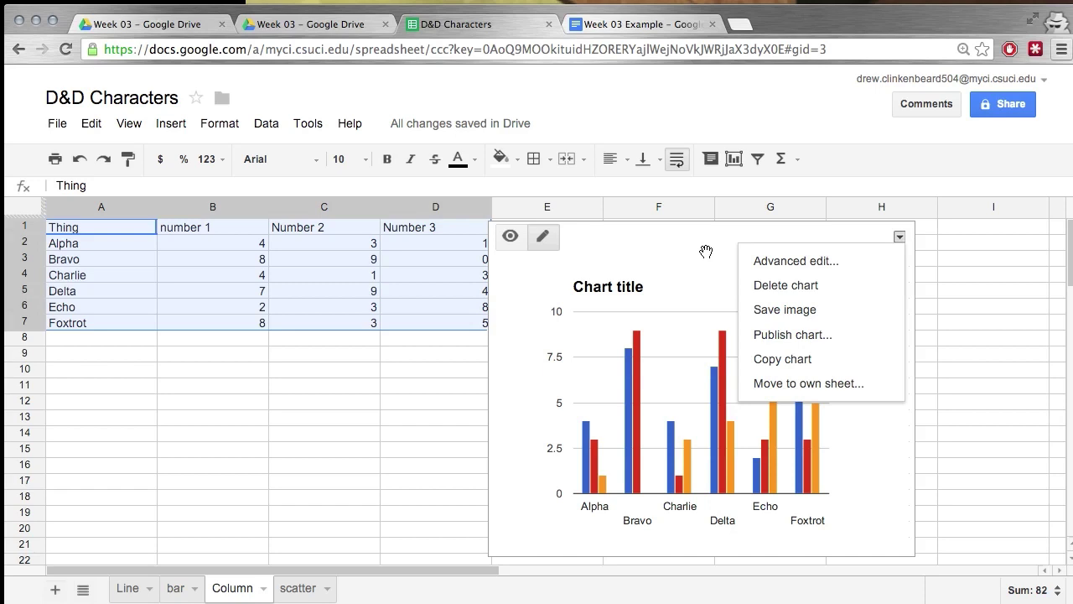
{"action": "left_click", "coordinate": [805, 286]}
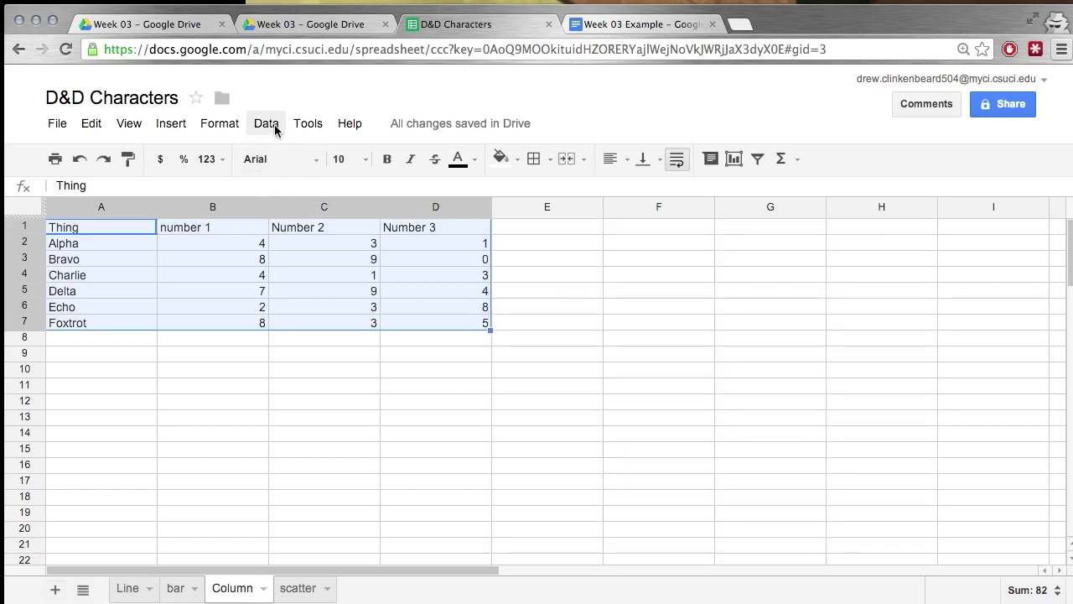
- Insert a stacked area chart of the range A1:D7 and move it beside the data, over columns E to H
{"action": "left_click", "coordinate": [734, 159]}
{"action": "left_click", "coordinate": [209, 162]}
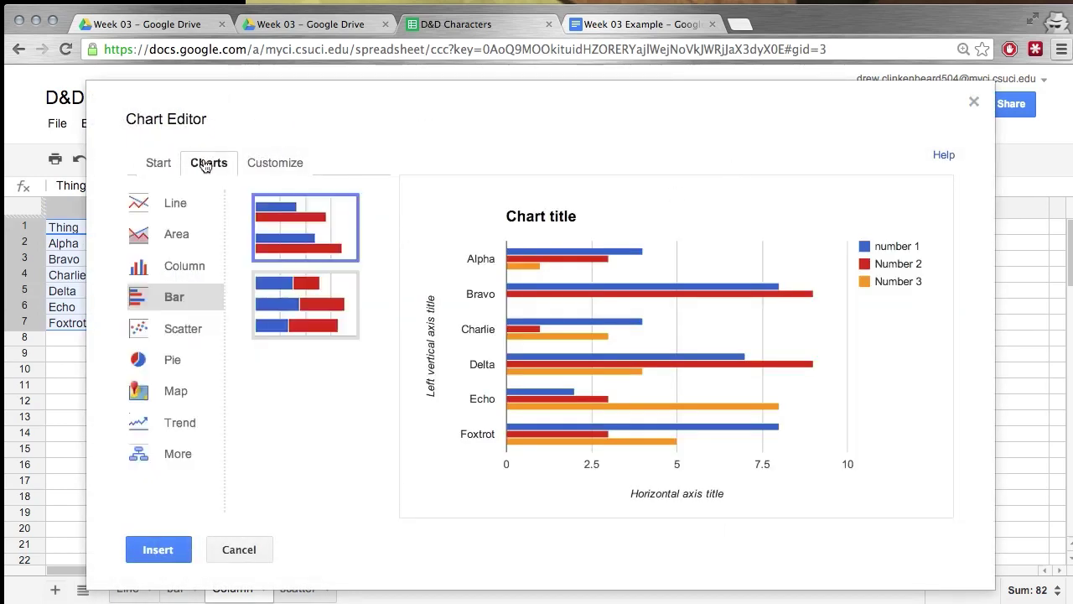
{"action": "left_click", "coordinate": [191, 234]}
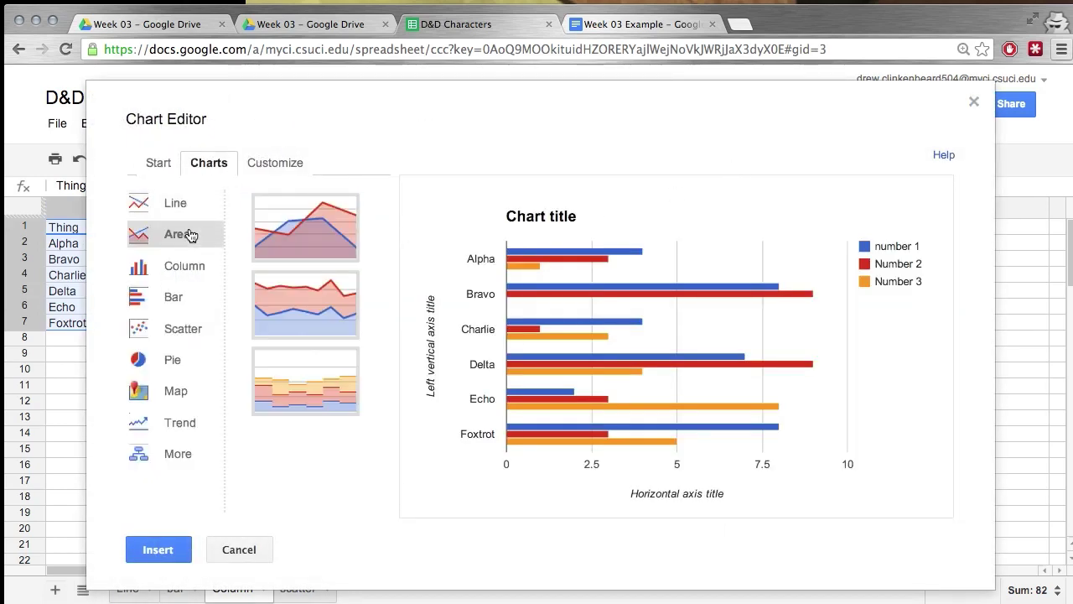
{"action": "left_click", "coordinate": [314, 241]}
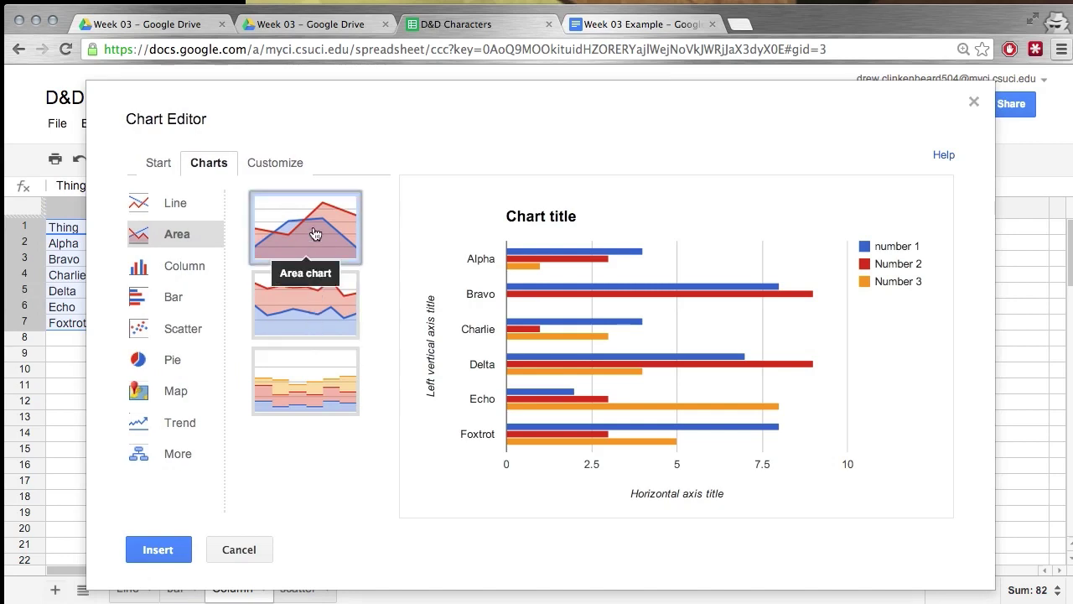
{"action": "left_click", "coordinate": [292, 299]}
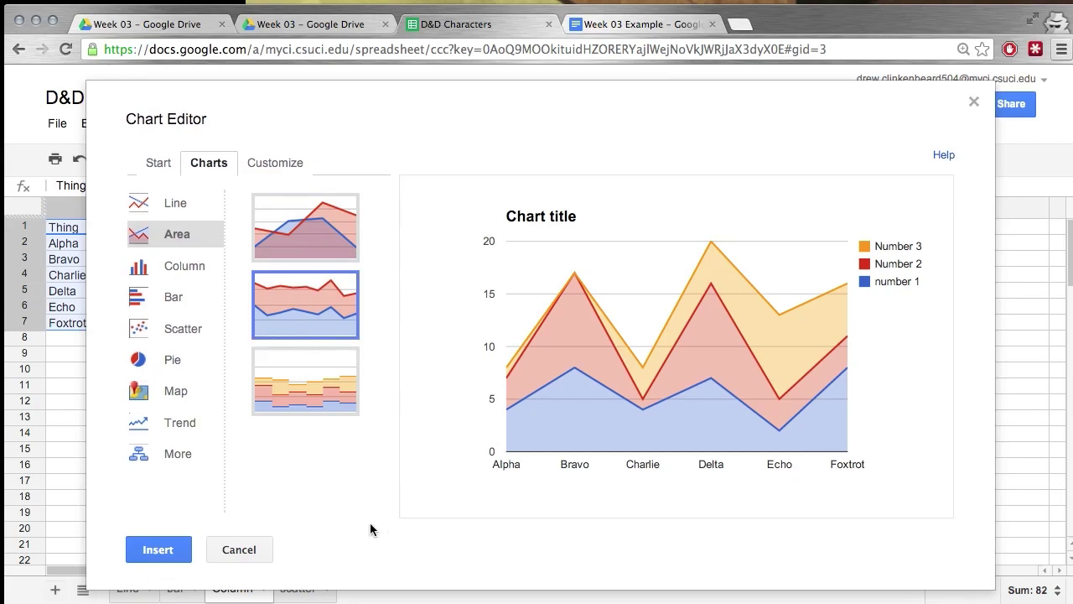
{"action": "left_click", "coordinate": [172, 550]}
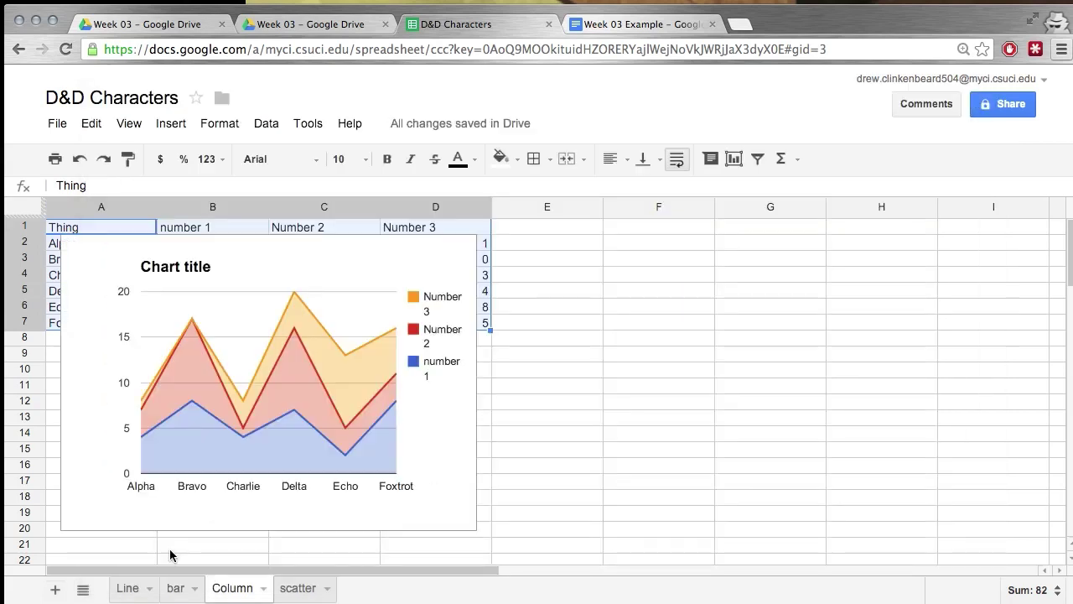
{"action": "left_click", "coordinate": [326, 258]}
{"action": "left_click_drag", "start_coordinate": [383, 240], "coordinate": [821, 251]}
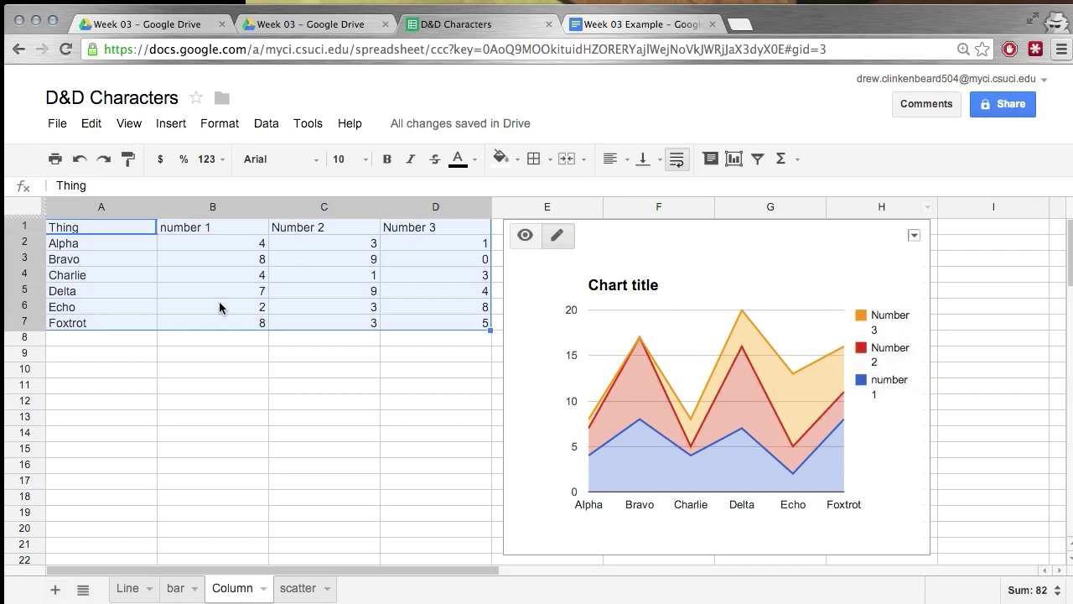
- Switch to the scatter sheet and start a chart from the range A1:D31
{"action": "left_click", "coordinate": [296, 588]}
{"action": "left_click_drag", "start_coordinate": [93, 229], "coordinate": [474, 469]}
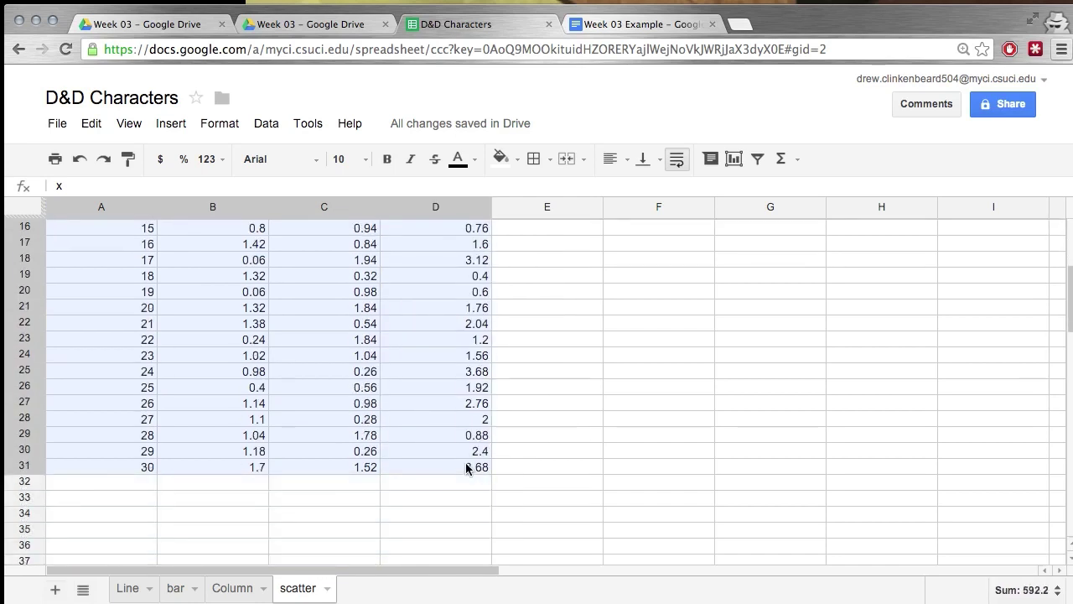
{"action": "scroll", "coordinate": [488, 508], "scroll_direction": "up", "scroll_amount": 5}
{"action": "left_click", "coordinate": [668, 435]}
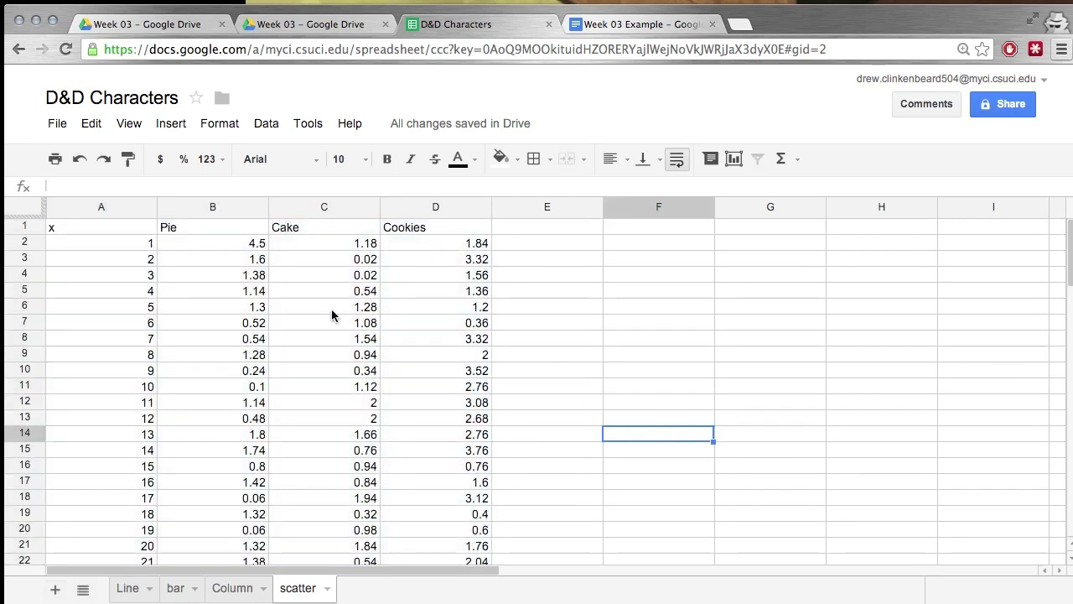
{"action": "left_click", "coordinate": [98, 231]}
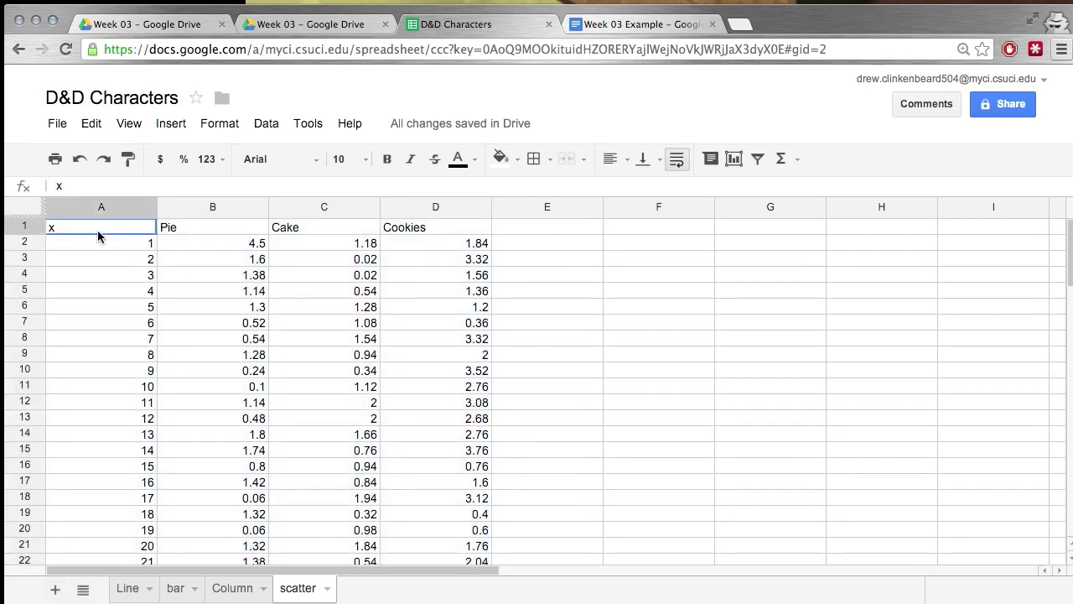
{"action": "left_click_drag", "start_coordinate": [104, 230], "coordinate": [433, 447]}
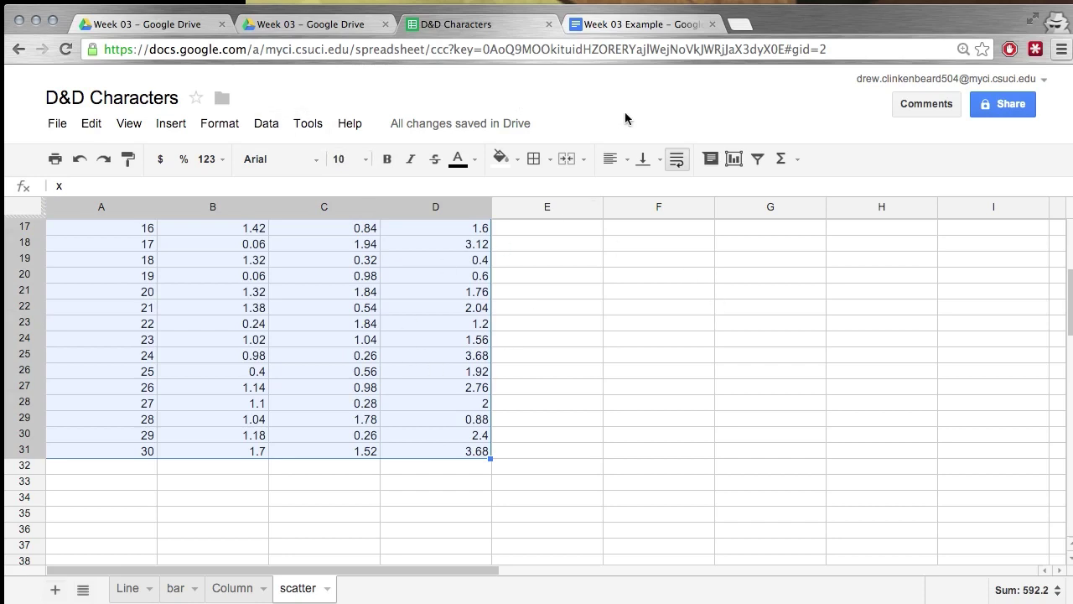
{"action": "left_click", "coordinate": [167, 129]}
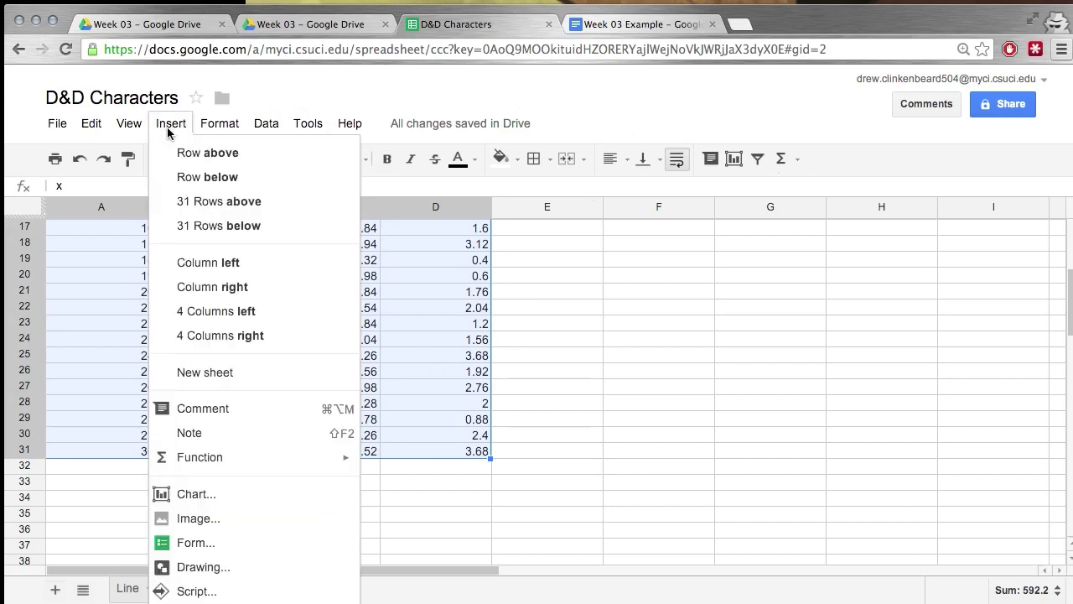
{"action": "left_click", "coordinate": [210, 498]}
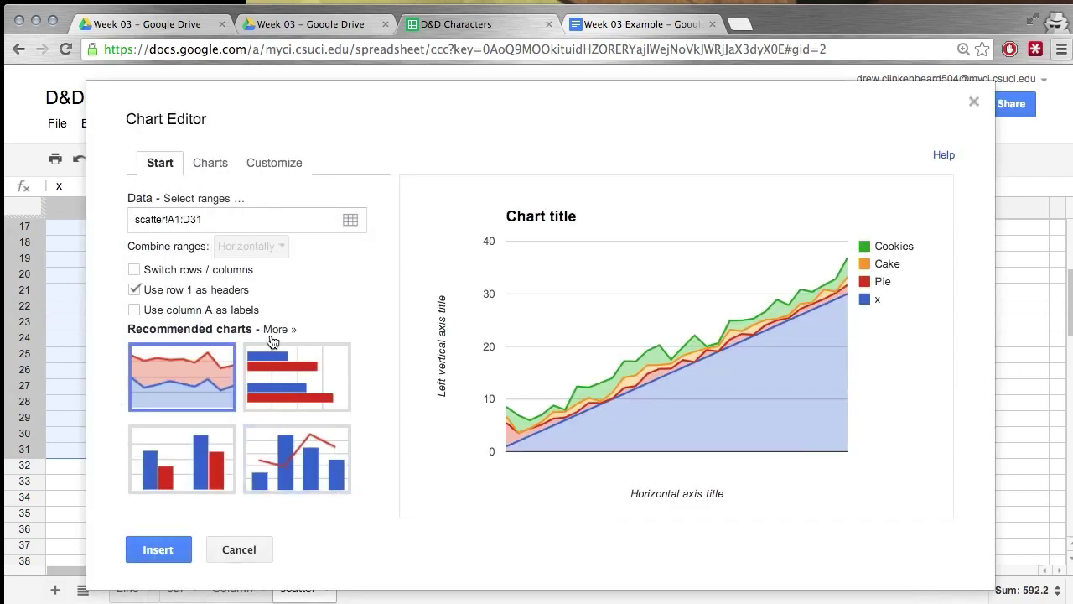
- Choose the scatter chart type for the Pie, Cake and Cookies data and insert the chart
{"action": "left_click", "coordinate": [220, 165]}
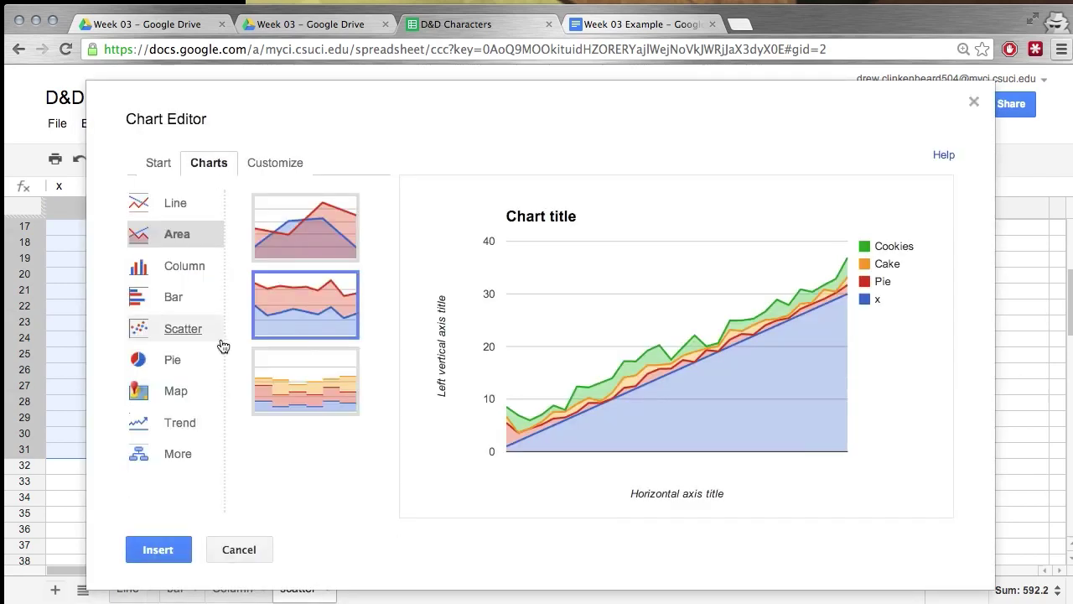
{"action": "left_click", "coordinate": [190, 342]}
{"action": "left_click", "coordinate": [296, 234]}
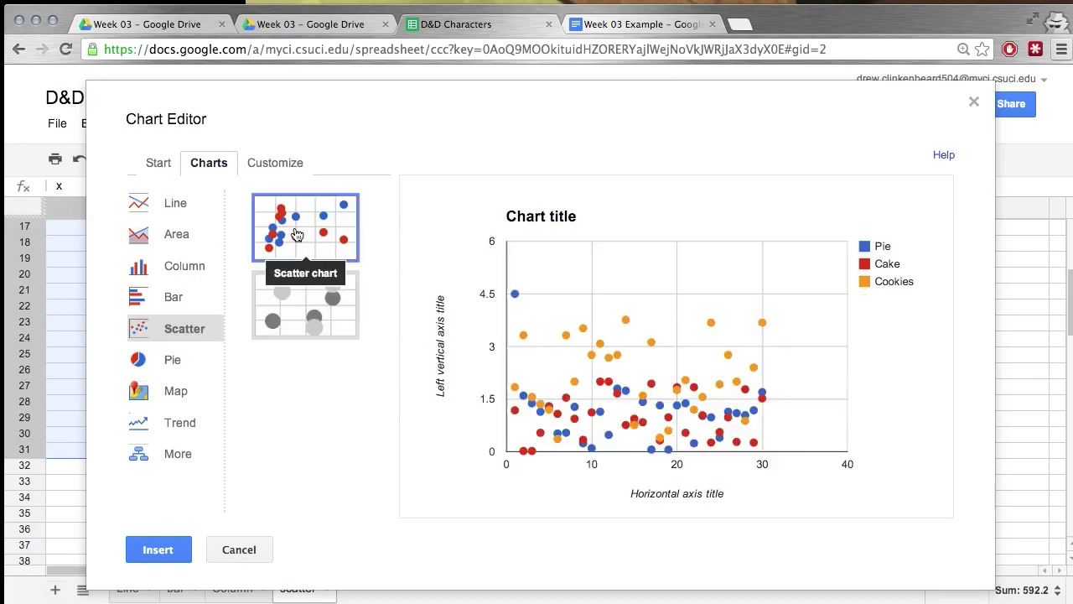
{"action": "left_click", "coordinate": [160, 550]}
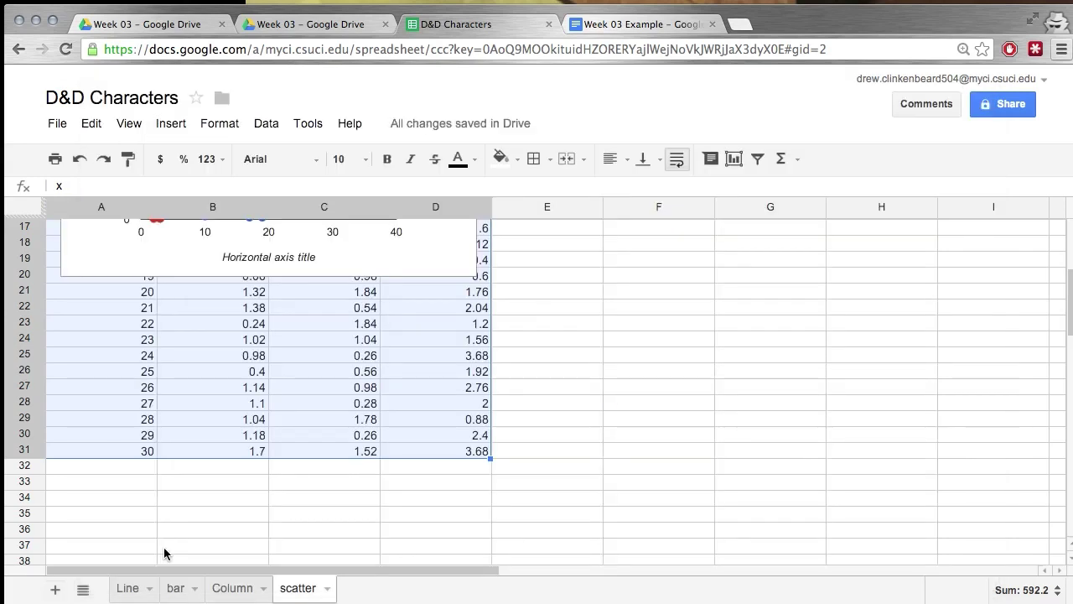
- Move the scatter chart beside the data, over columns E to H, and select cell A2
{"action": "scroll", "coordinate": [505, 399], "scroll_direction": "up", "scroll_amount": 5}
{"action": "left_click", "coordinate": [447, 340]}
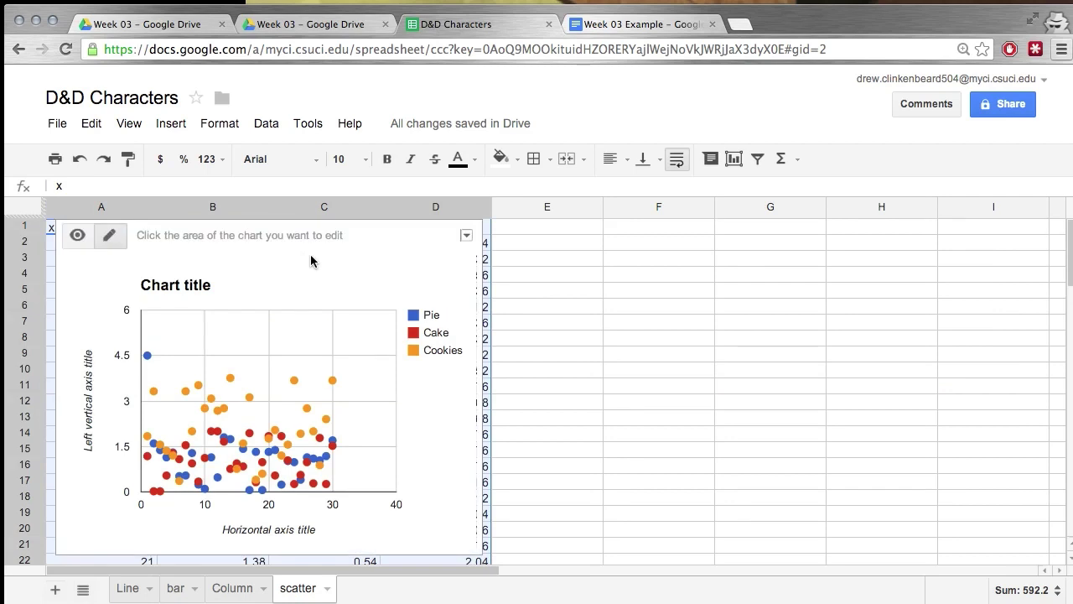
{"action": "left_click_drag", "start_coordinate": [372, 238], "coordinate": [839, 244]}
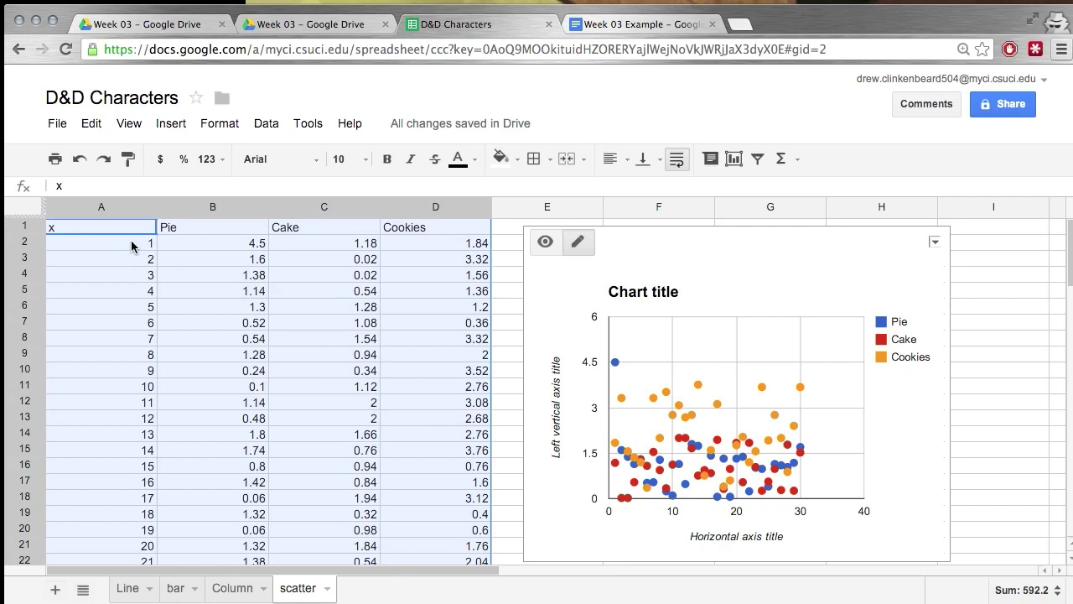
{"action": "left_click", "coordinate": [132, 244]}
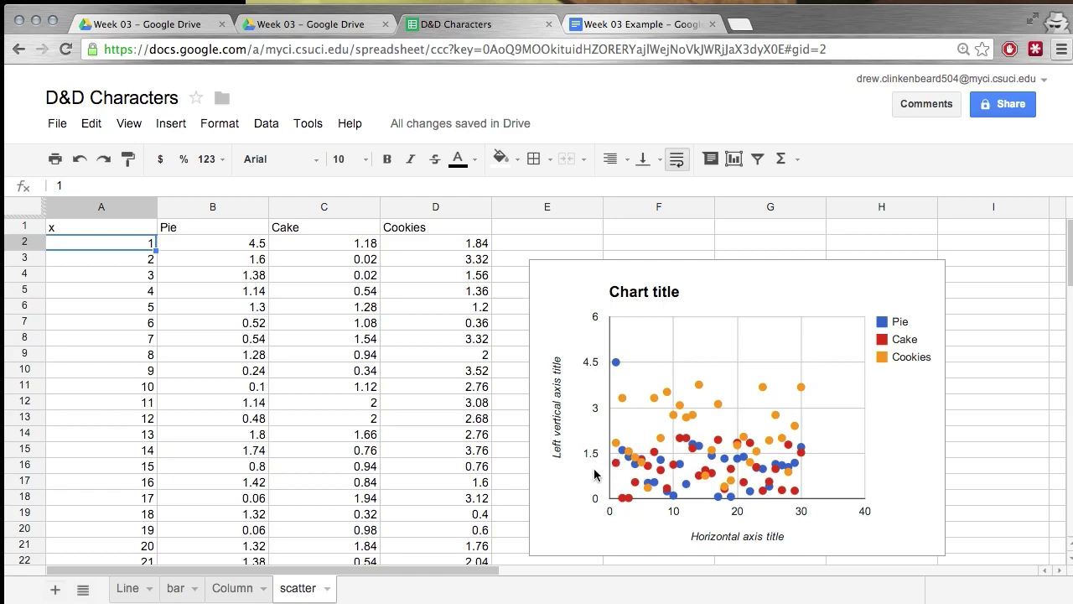
- Switch the scatter chart to view mode and inspect individual Pie, Cake and Cookies data points
{"action": "left_click", "coordinate": [584, 295]}
{"action": "left_click", "coordinate": [545, 244]}
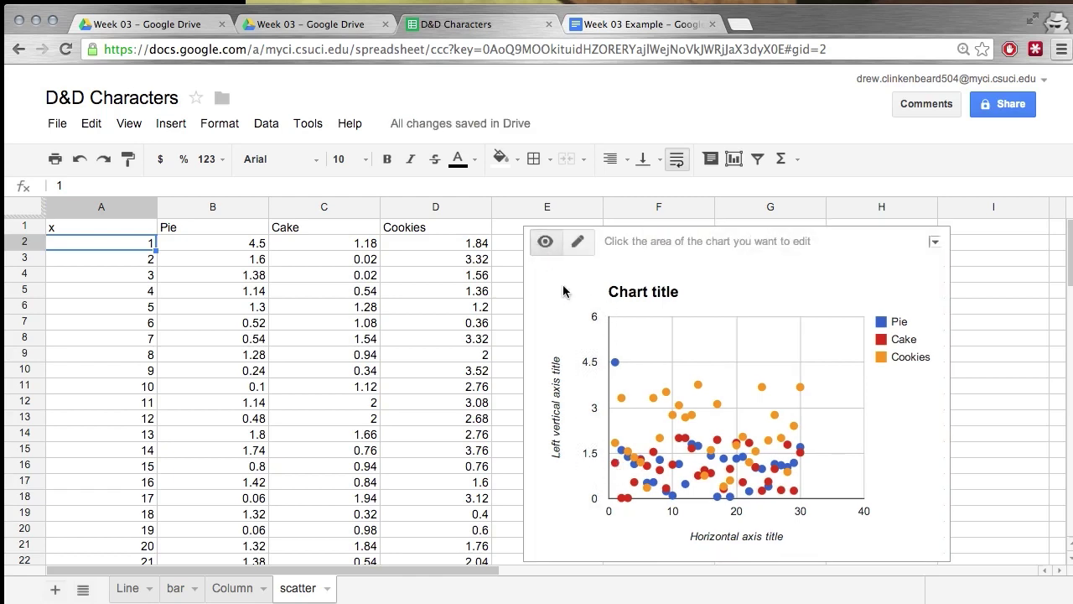
{"action": "mouse_move", "coordinate": [617, 367]}
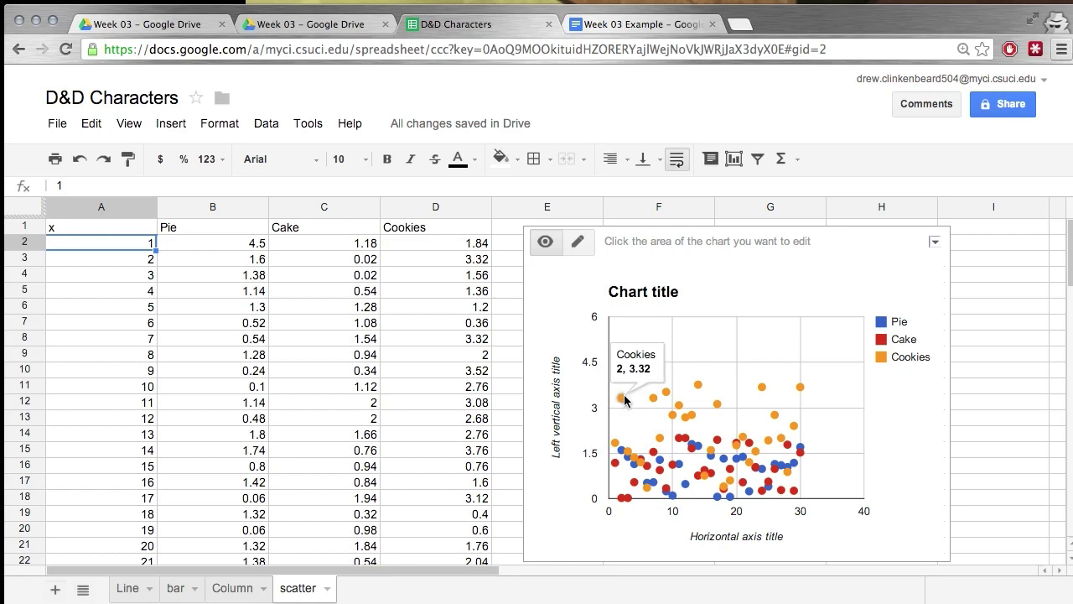
{"action": "mouse_move", "coordinate": [688, 486]}
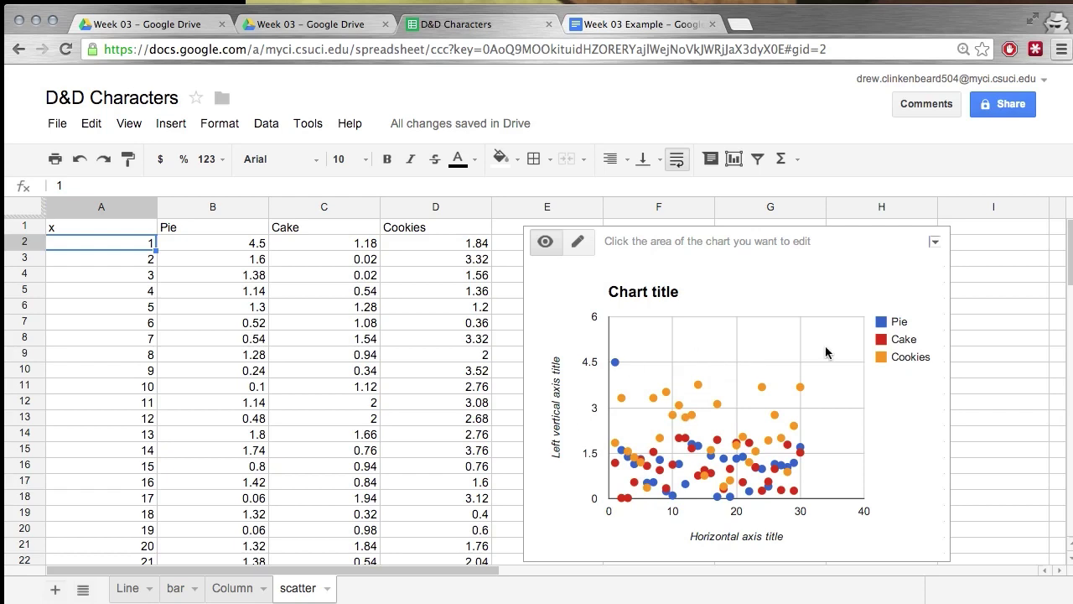
{"action": "mouse_move", "coordinate": [803, 450]}
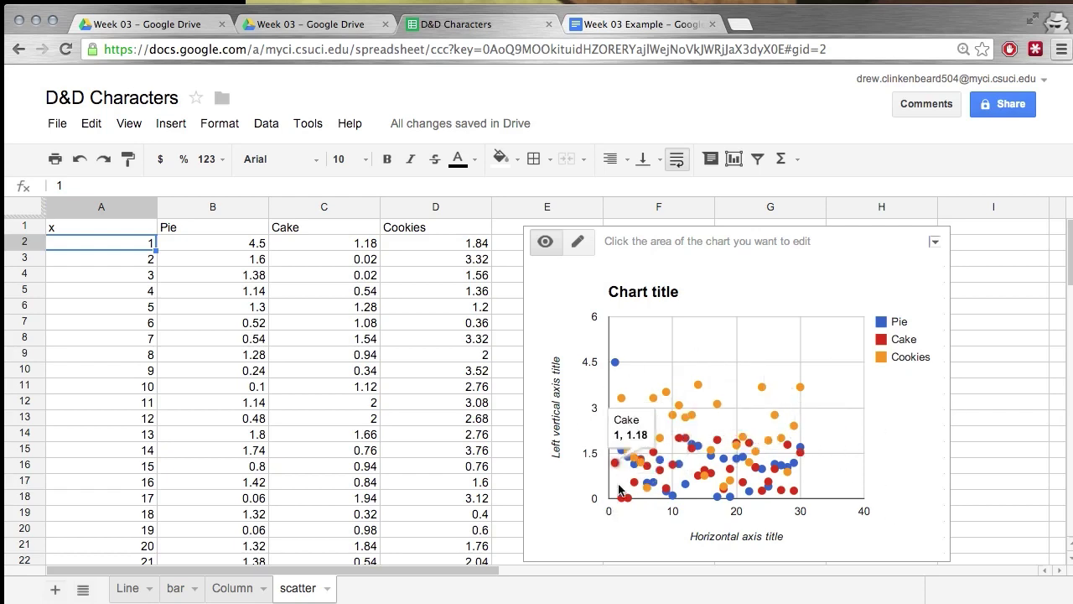
{"action": "mouse_move", "coordinate": [797, 476]}
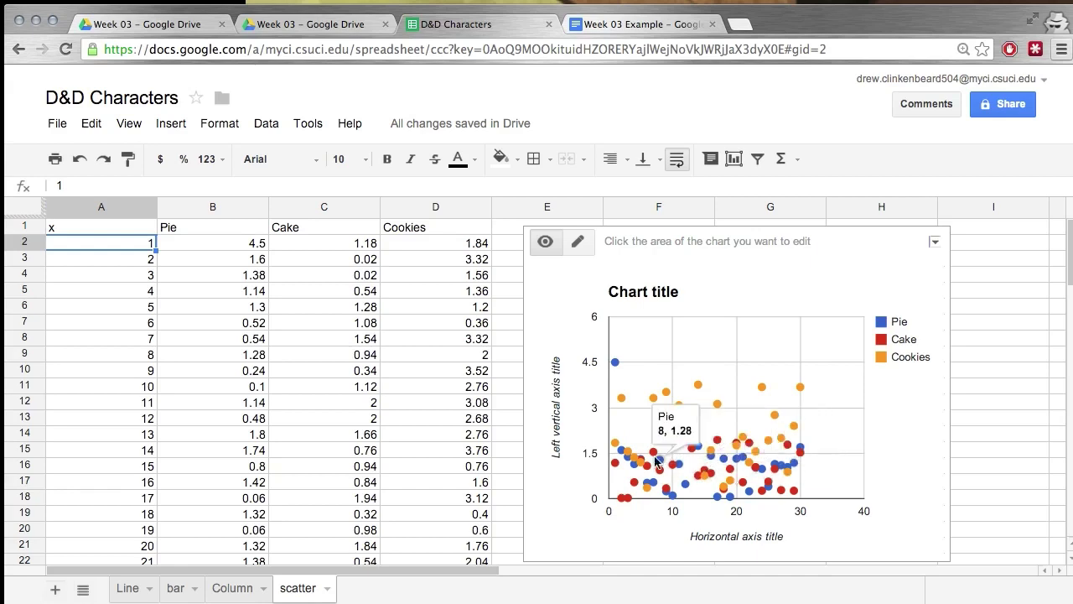
{"action": "mouse_move", "coordinate": [773, 387]}
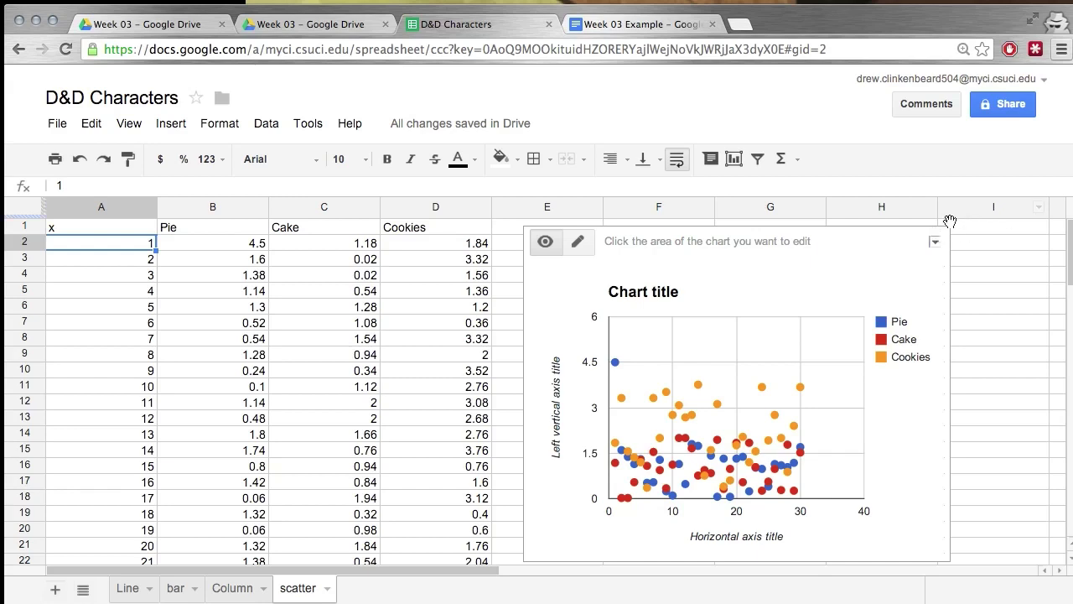
{"action": "left_click", "coordinate": [935, 244]}
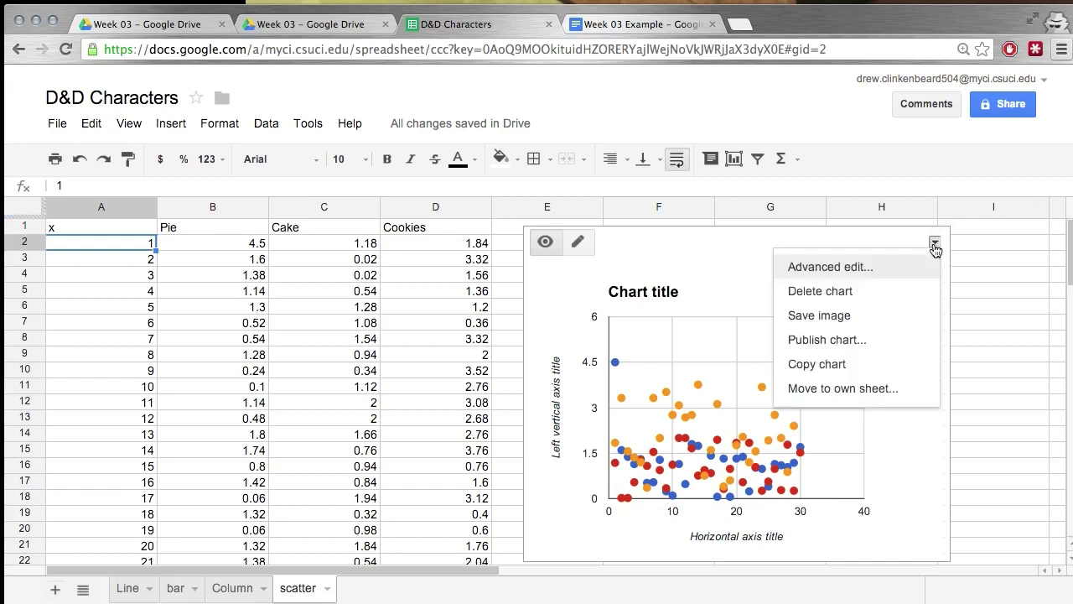
{"action": "left_click", "coordinate": [708, 254]}
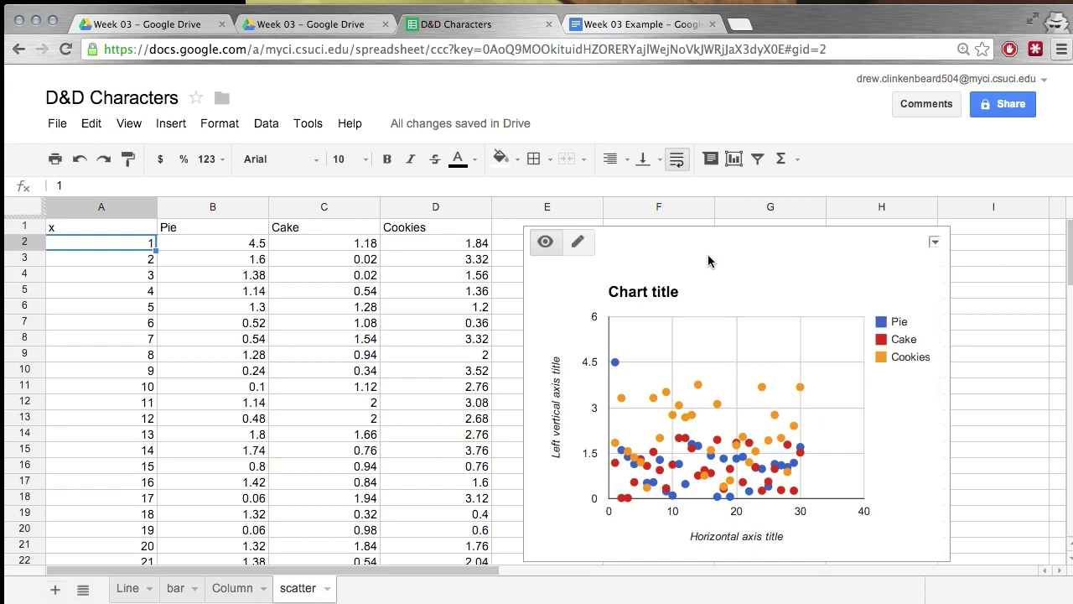
{"action": "mouse_move", "coordinate": [631, 398]}
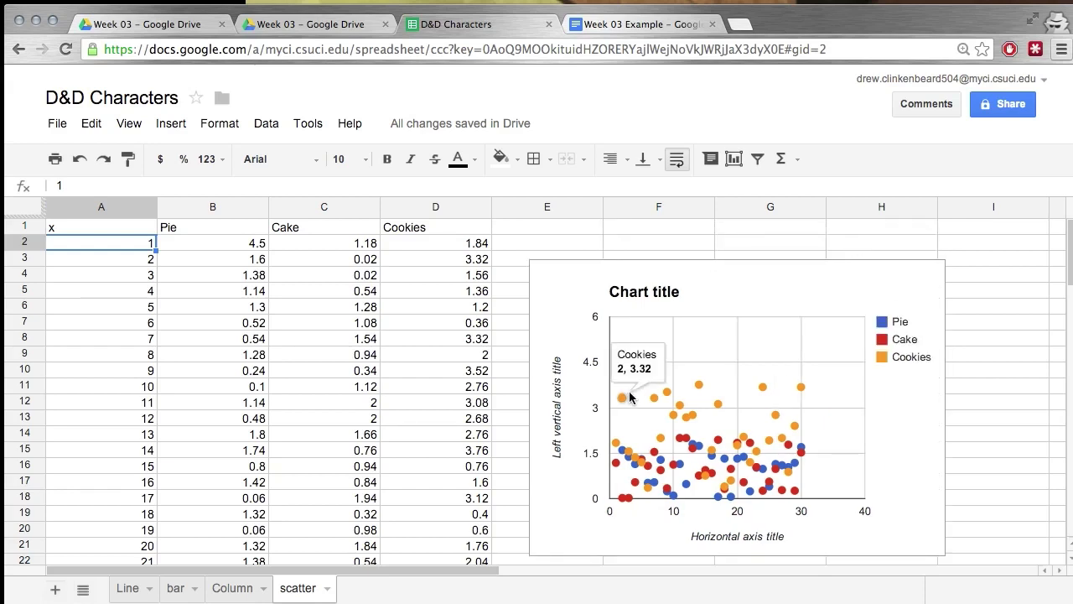